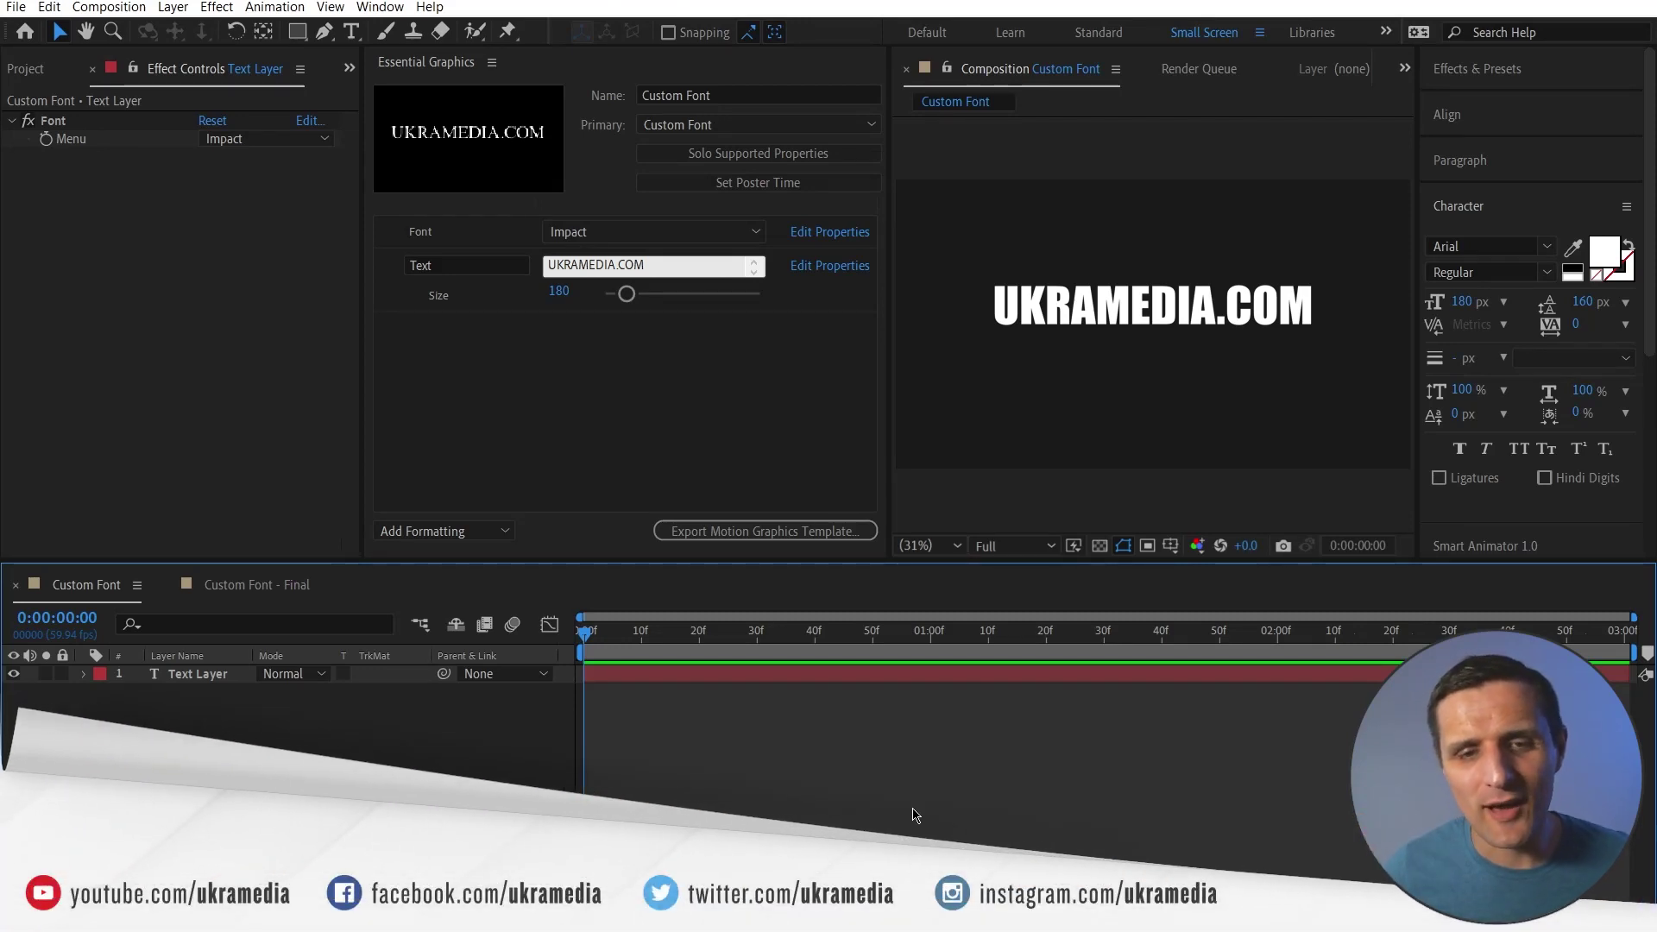
Cycle the text layer's font Menu through Impact, Times New Roman and Tahoma.
left_click(710, 679)
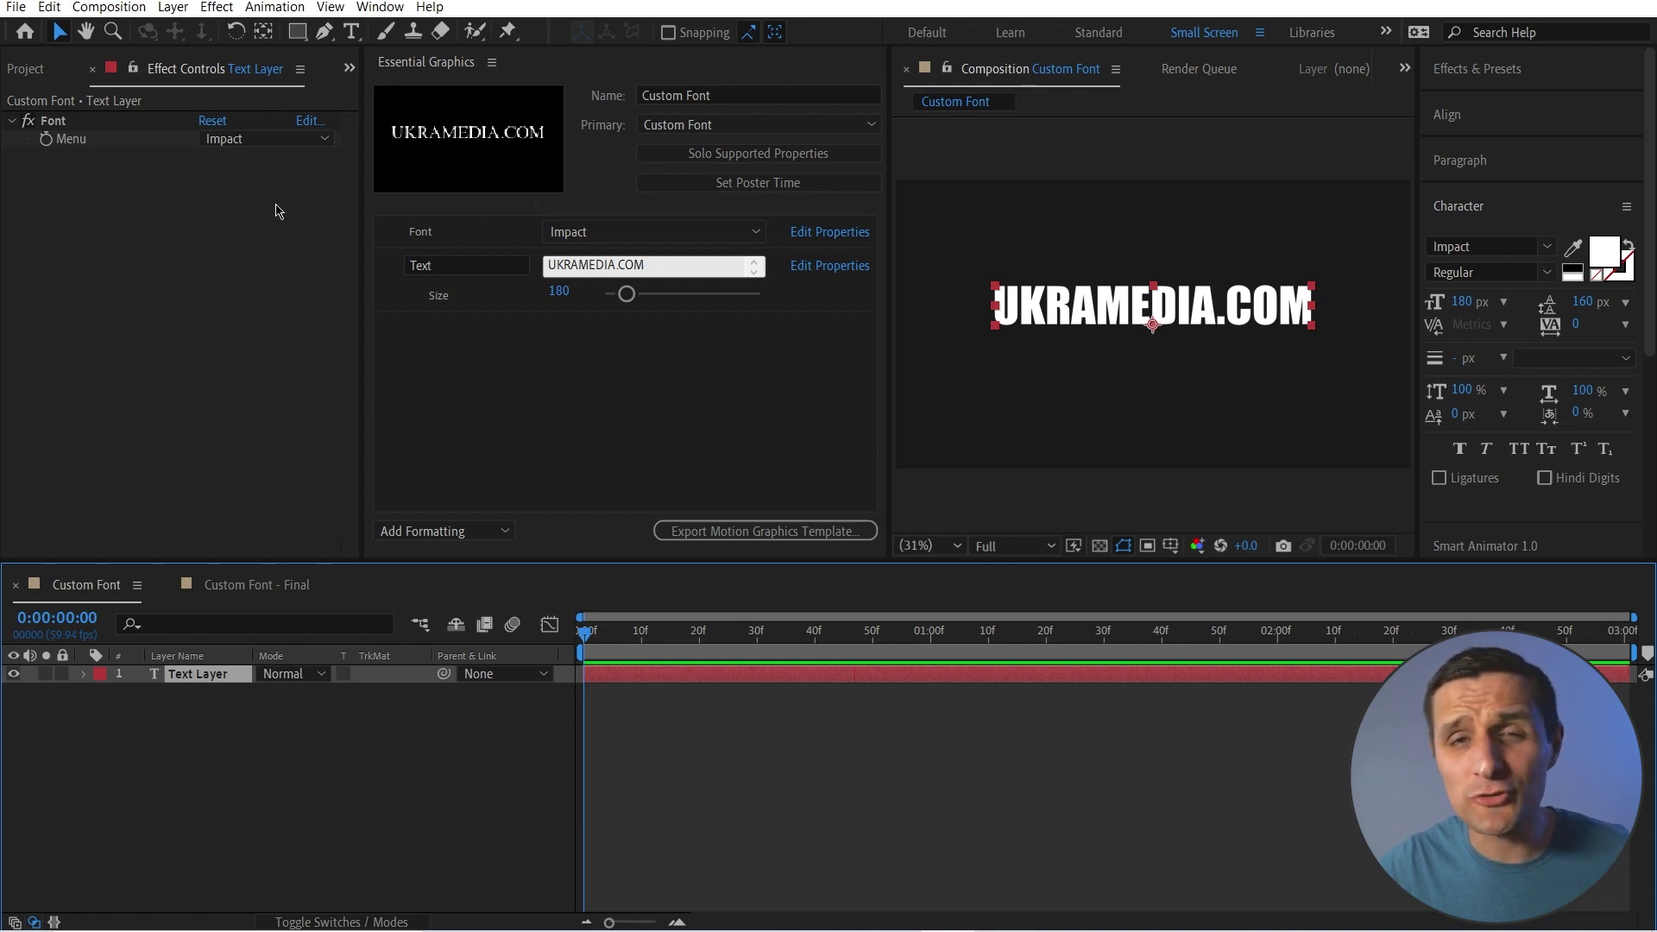
left_click(264, 139)
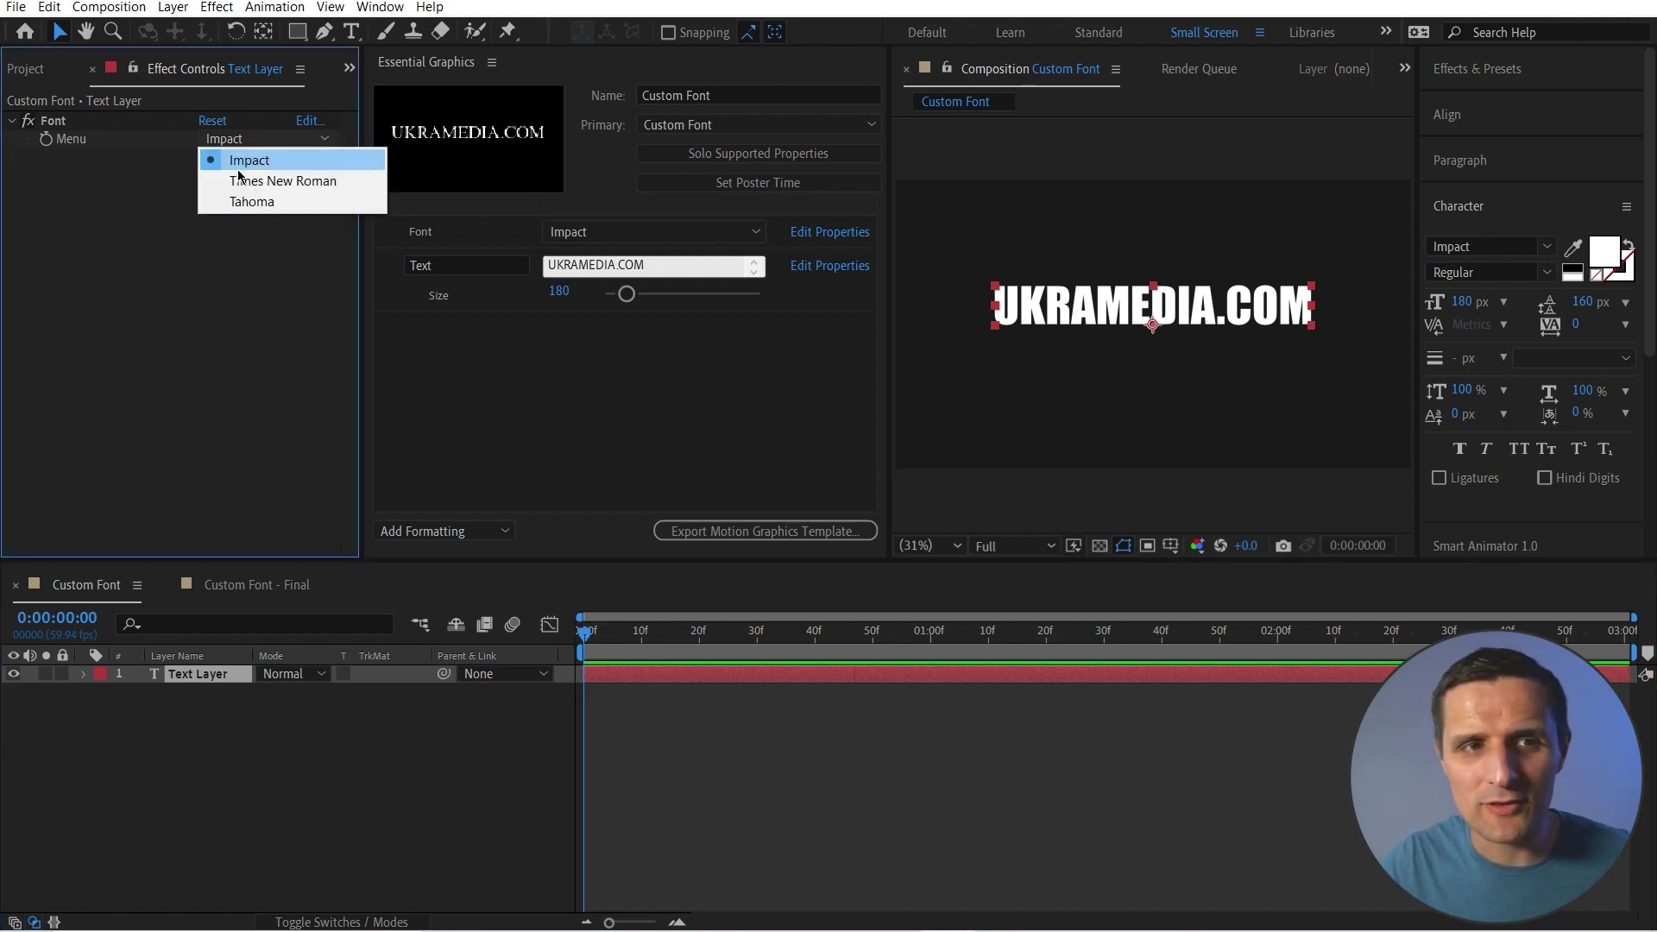
left_click(259, 161)
left_click(259, 139)
left_click(268, 180)
left_click(259, 139)
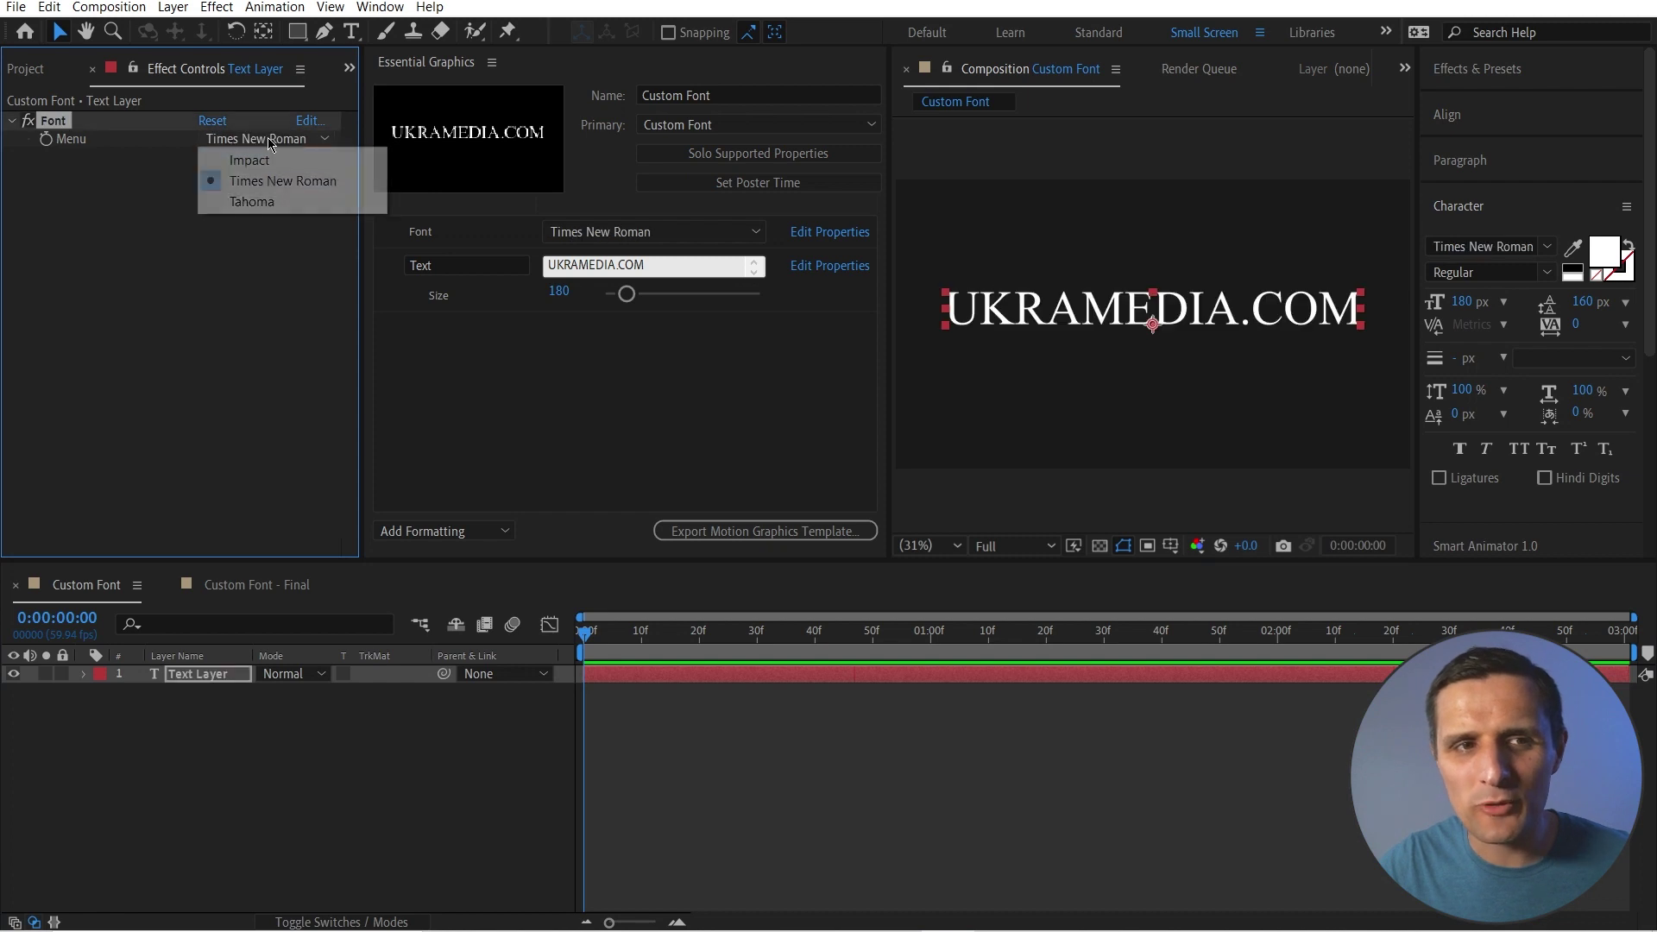
left_click(278, 204)
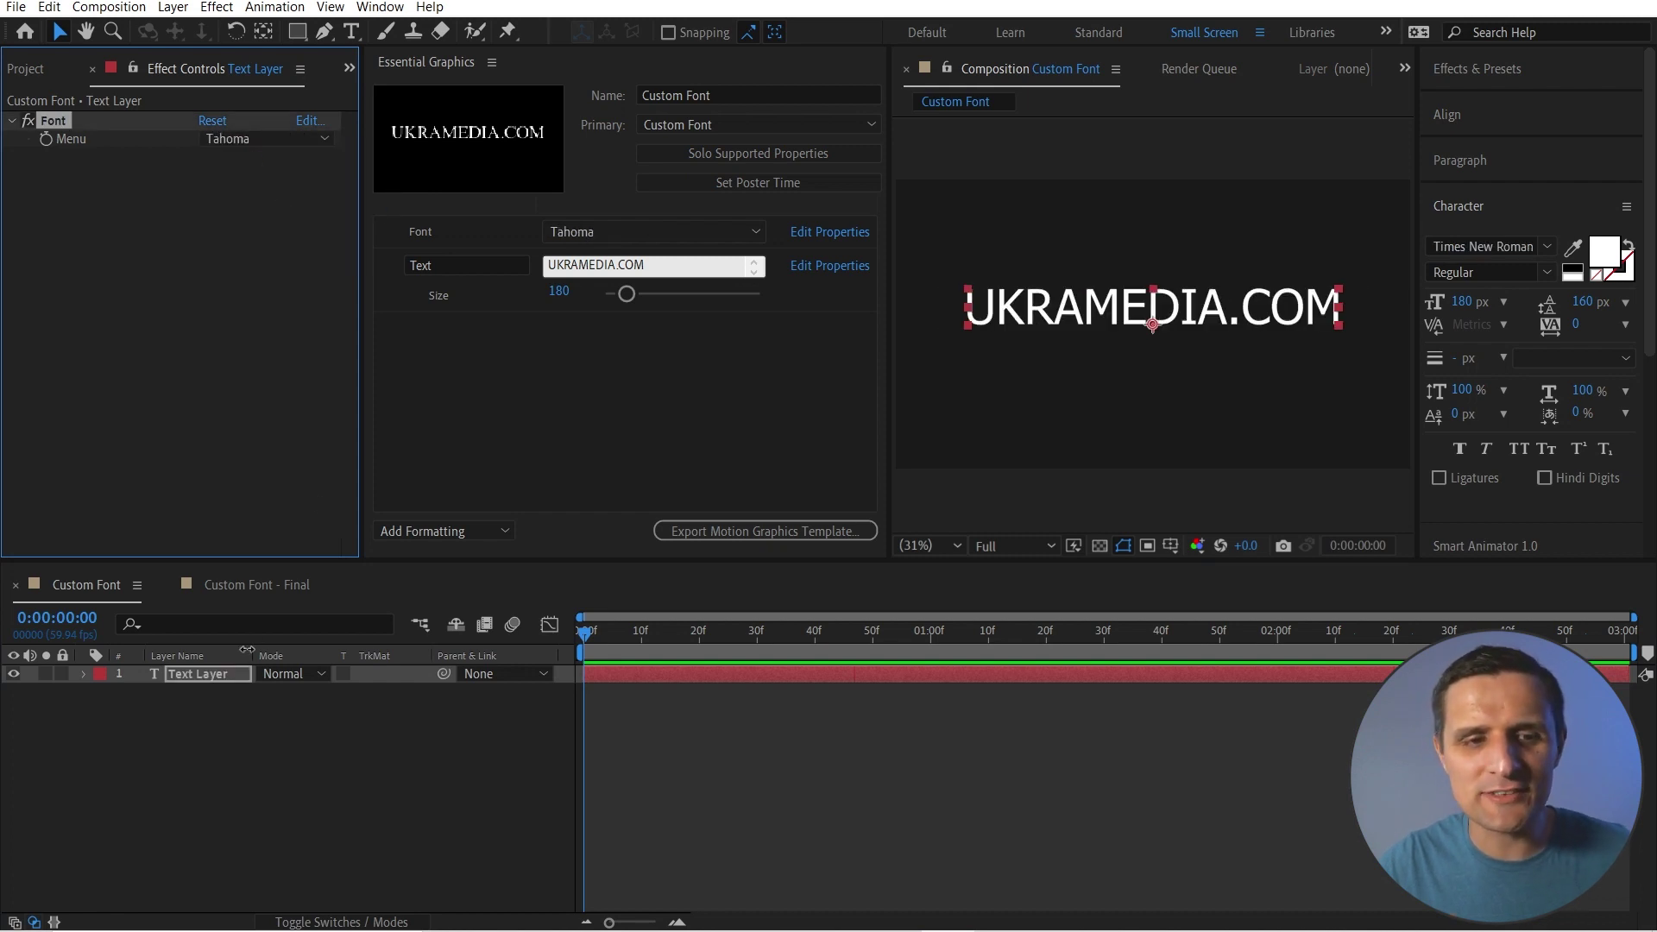
Try typing 'arial' as the layer's font, cancel it, and set the Menu back to Impact.
left_click(219, 681)
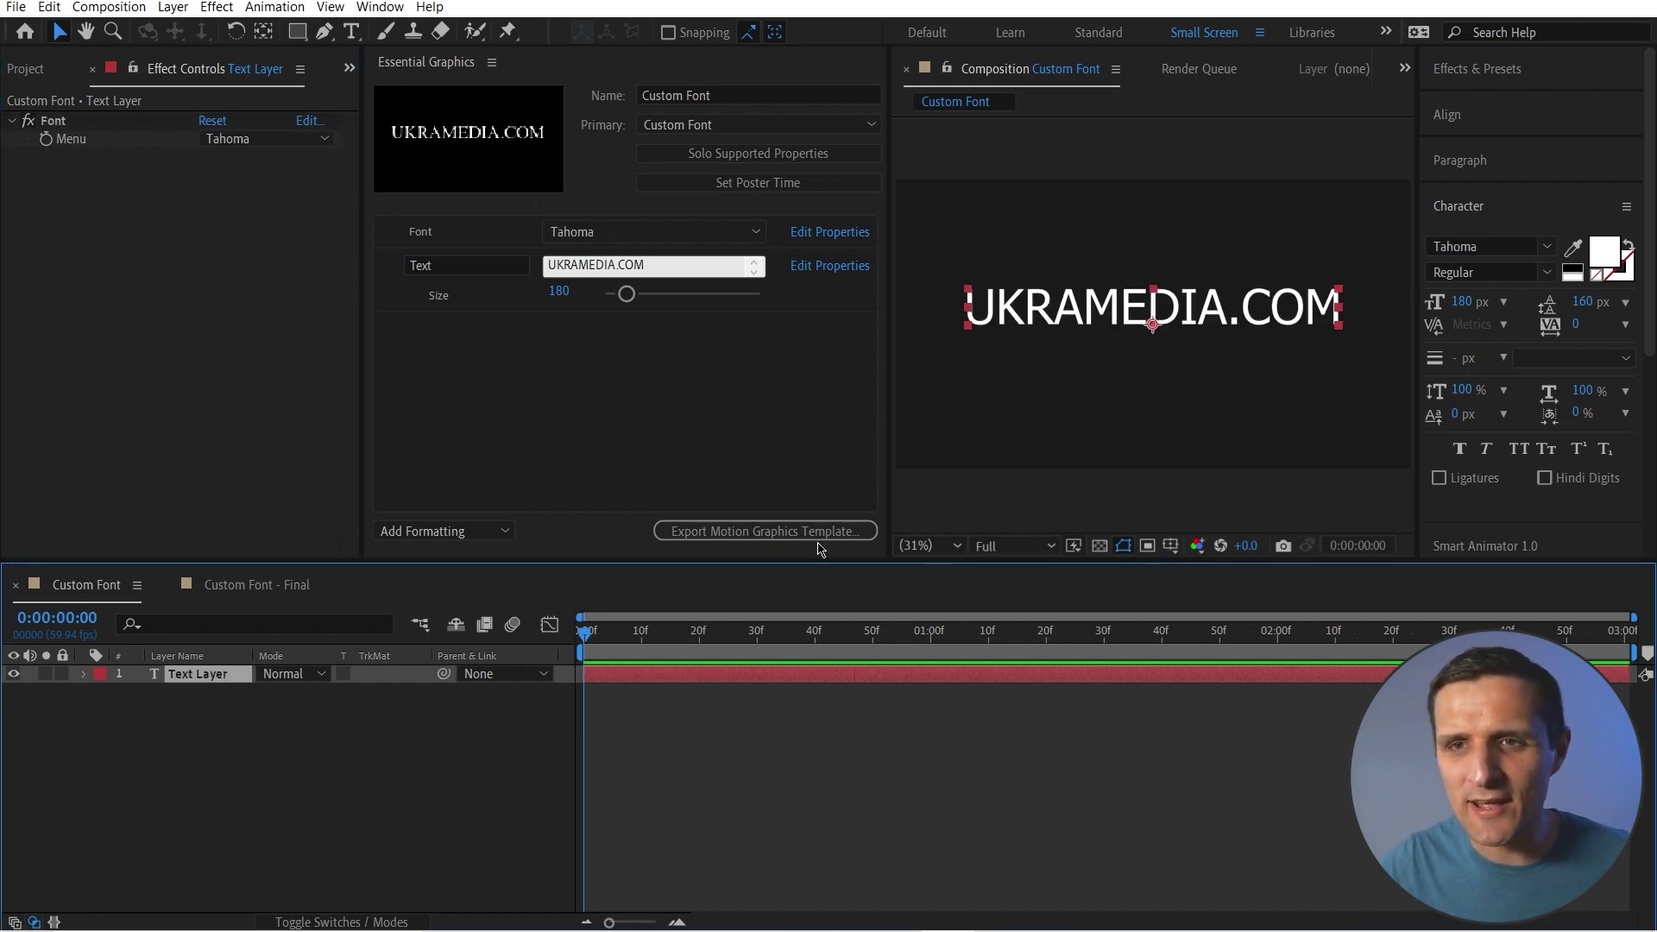
left_click(1499, 245)
type("arial")
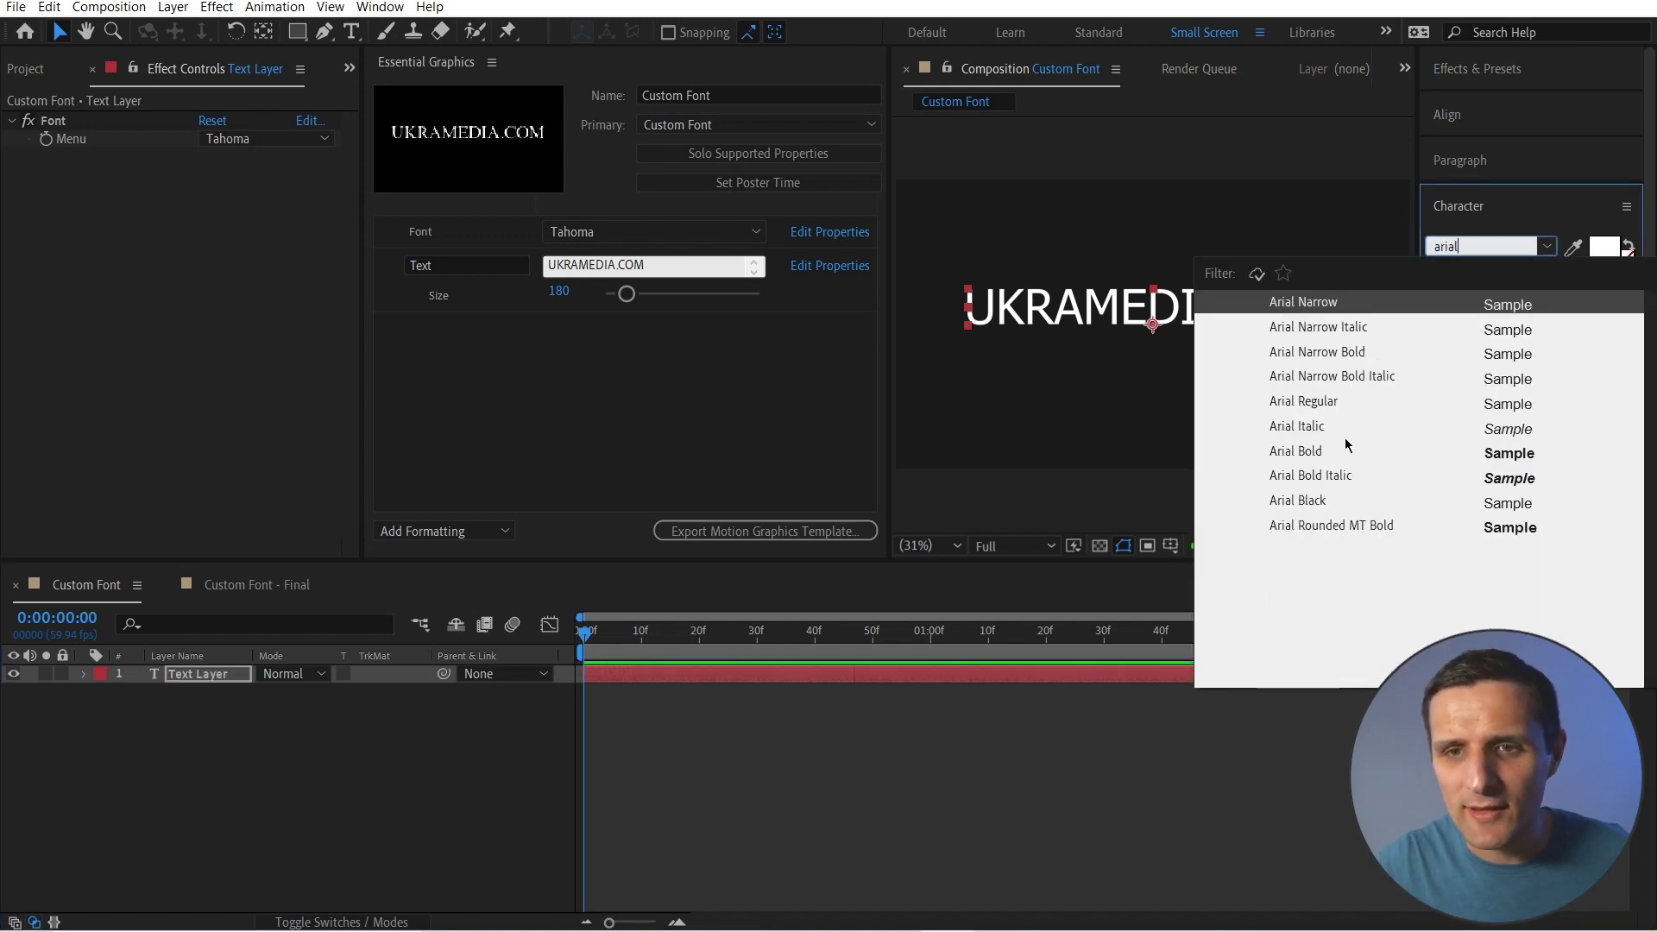
key("Escape")
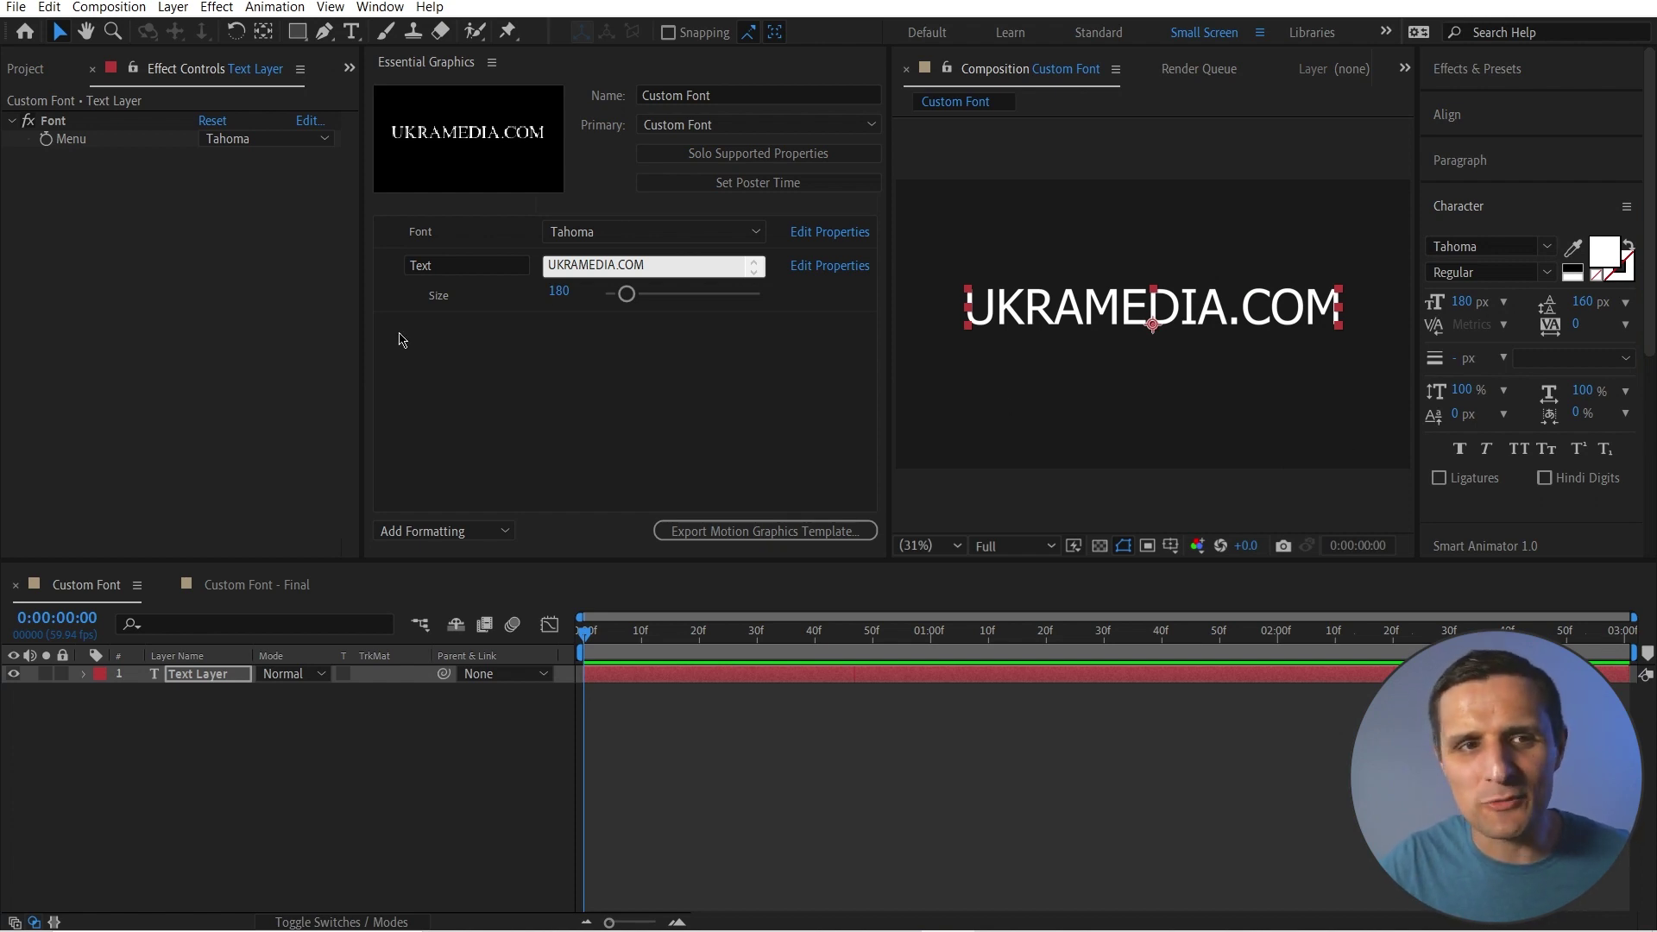
left_click(268, 140)
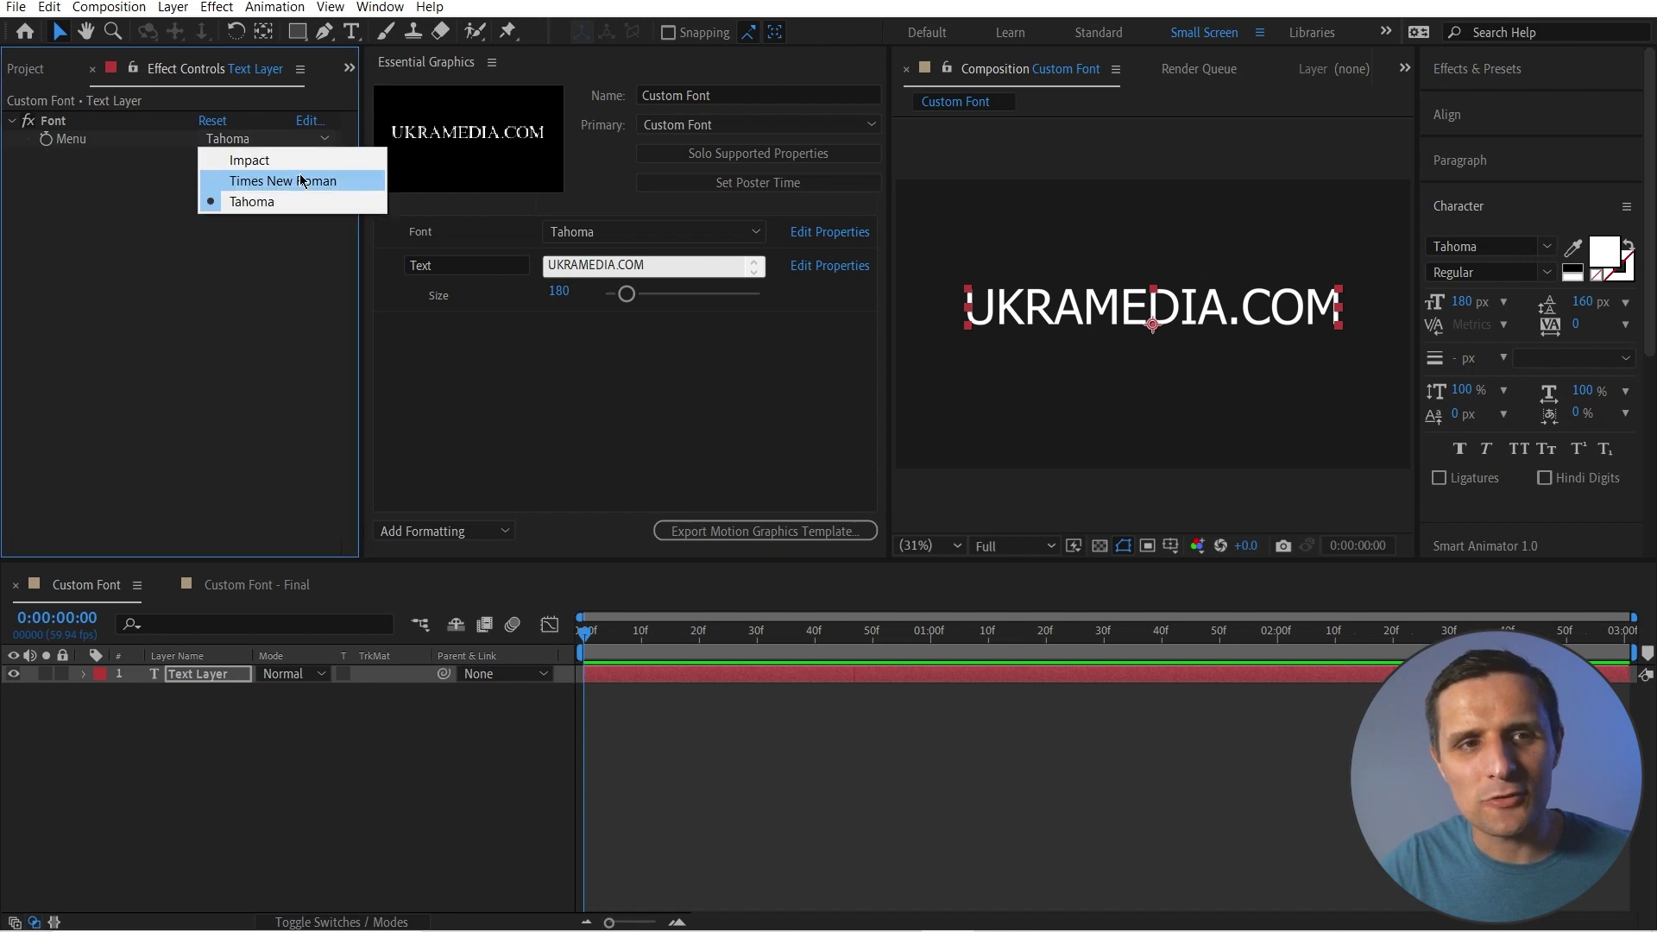
left_click(259, 161)
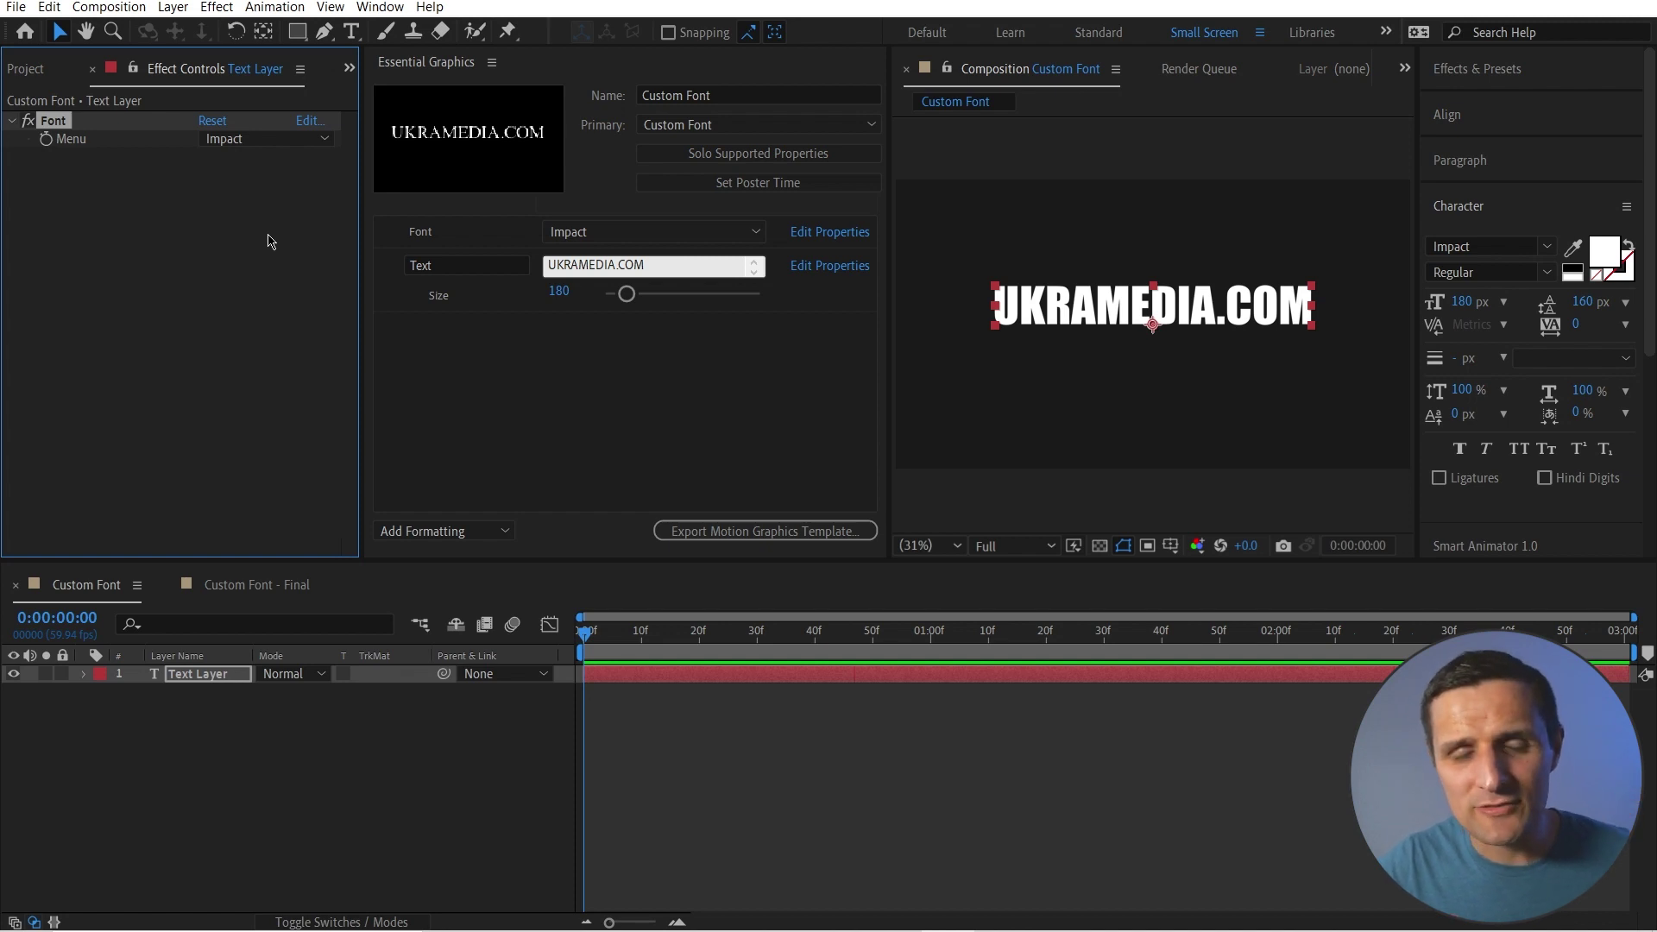
Open the Custom Font - Final composition and load it into Essential Graphics.
left_click(30, 69)
left_click(95, 290)
double_click(95, 290)
right_click(442, 783)
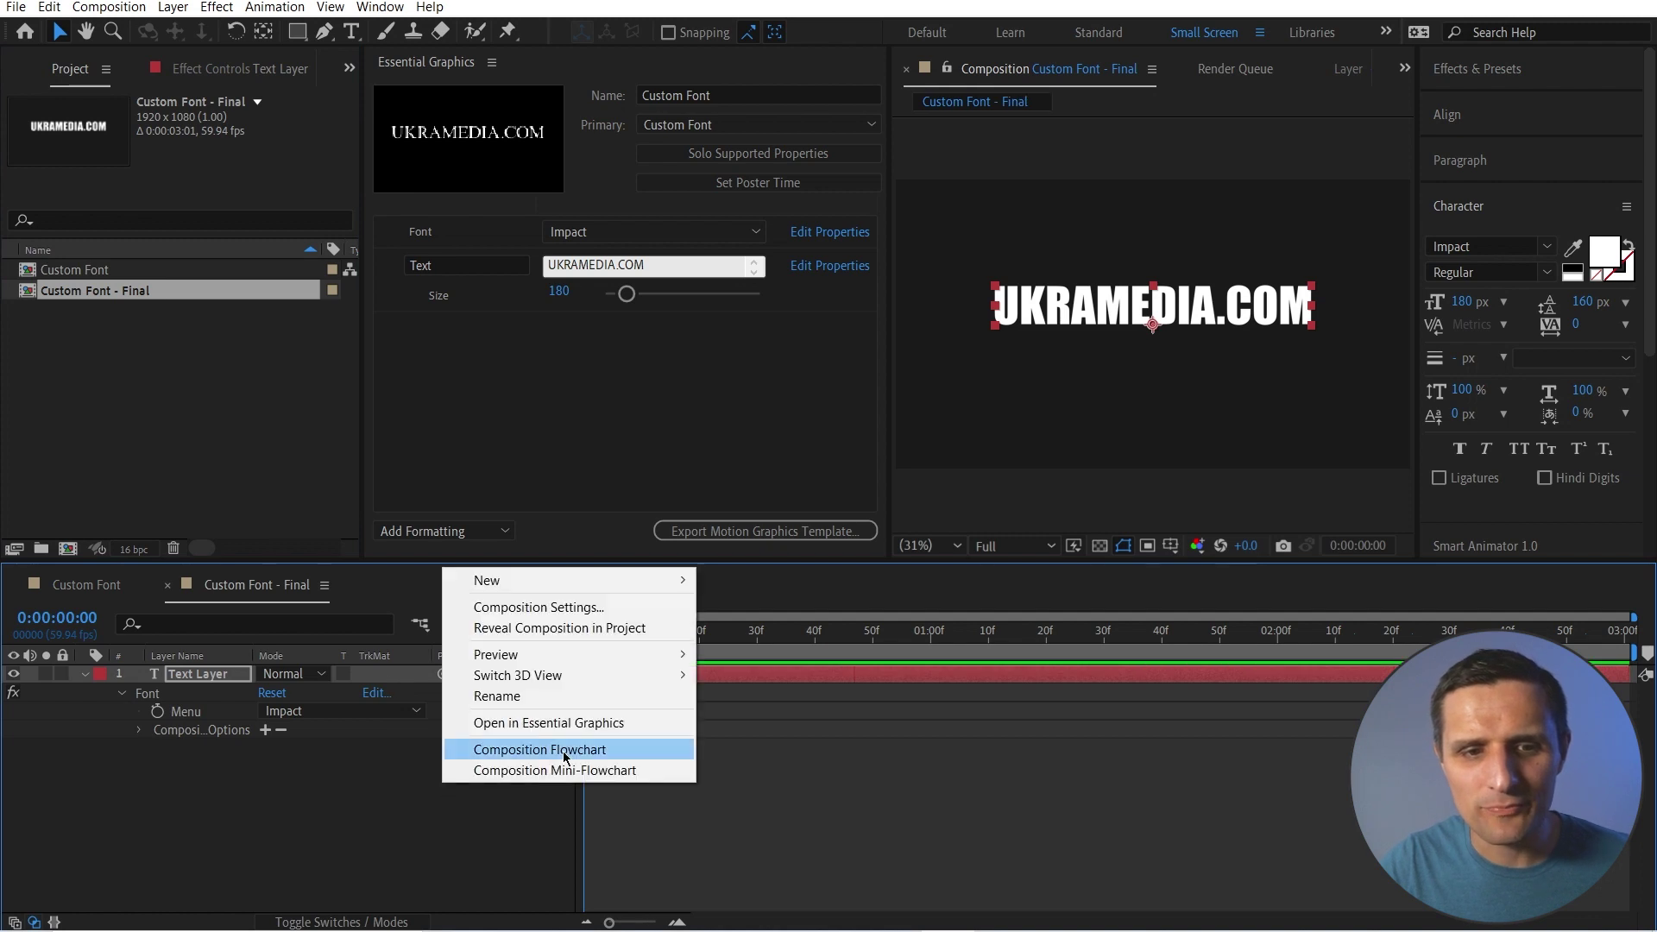
left_click(561, 722)
Choose Custom in the Essential Graphics font menu and set the layer font to Arial Regular.
left_click(593, 233)
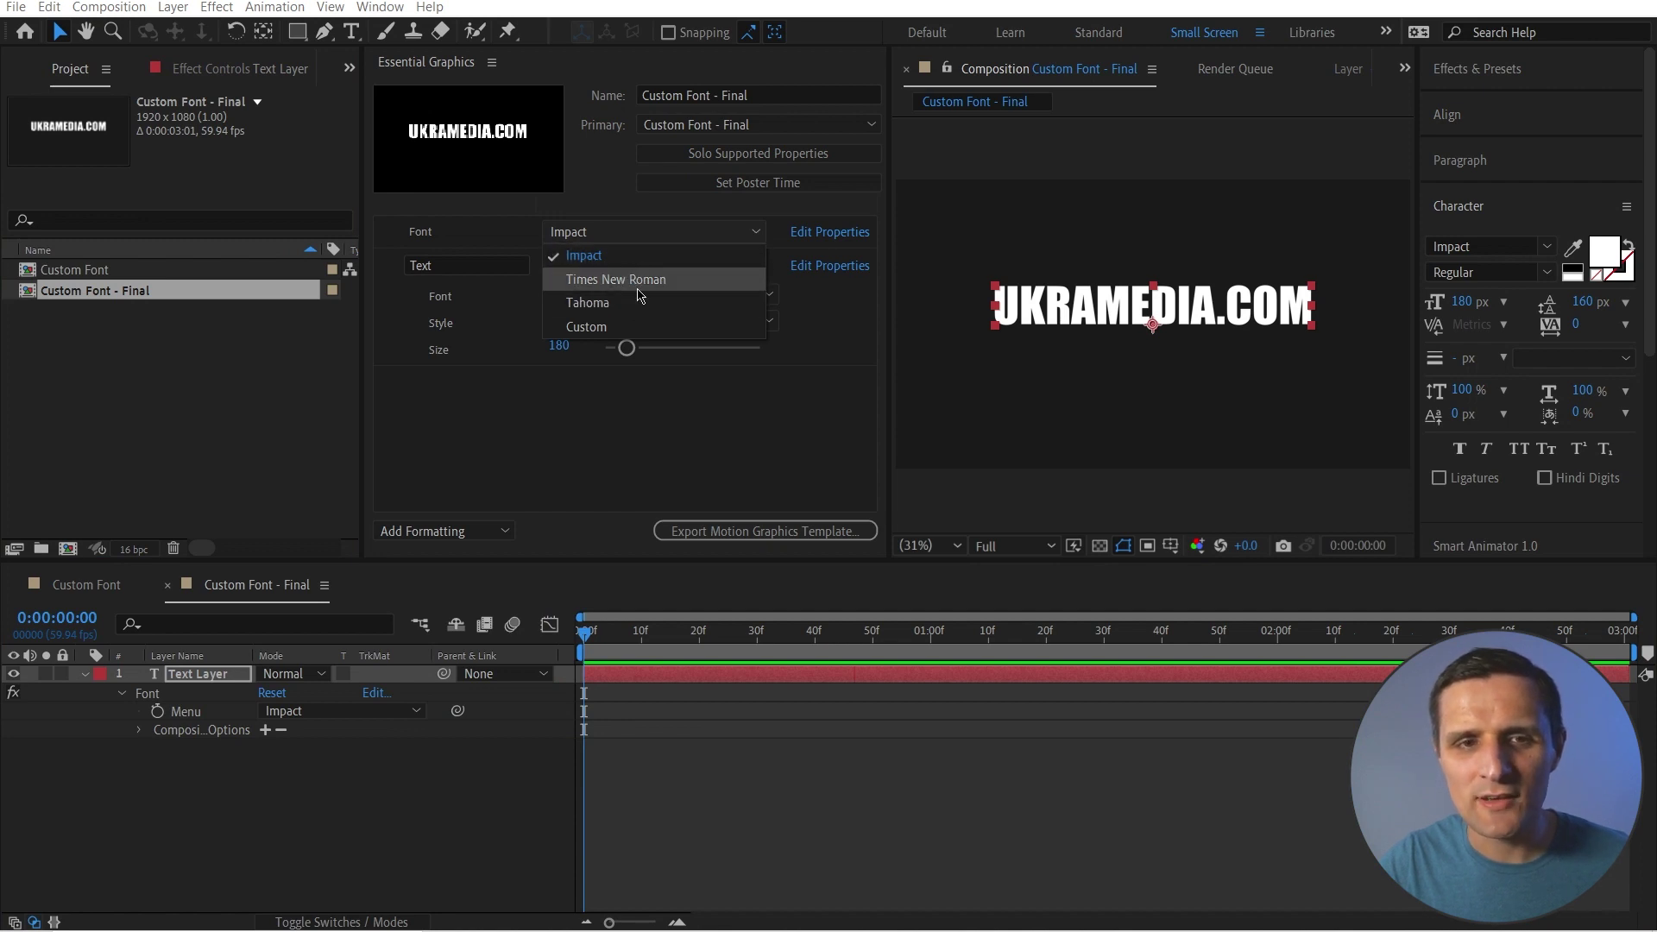
left_click(616, 334)
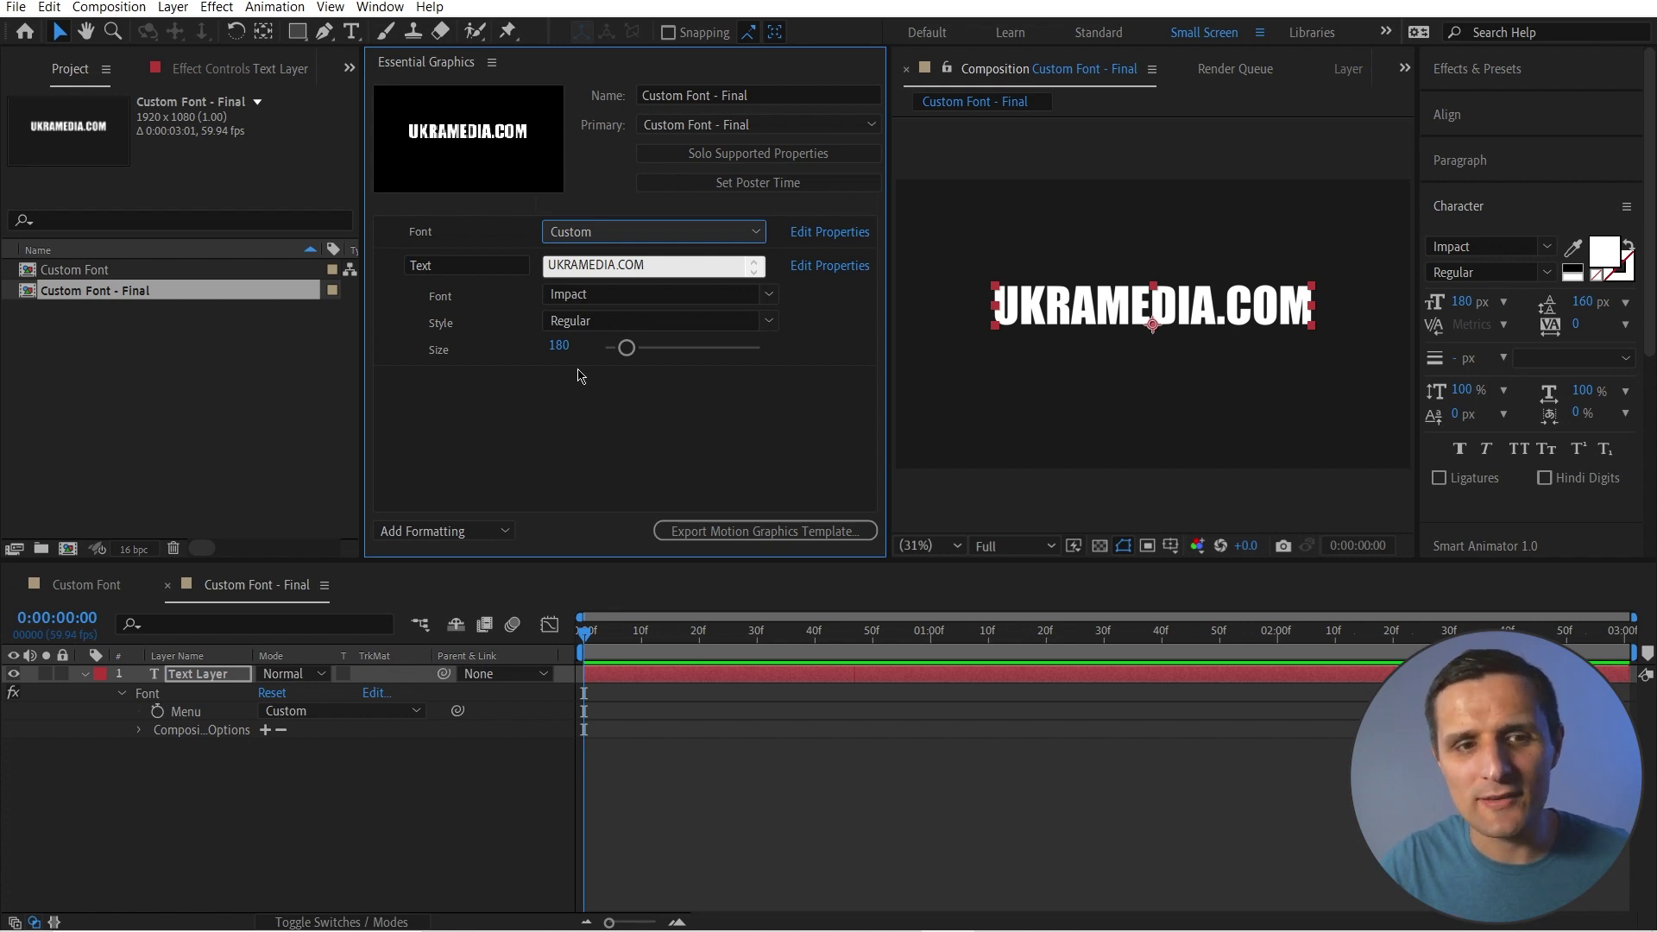
left_click(209, 677)
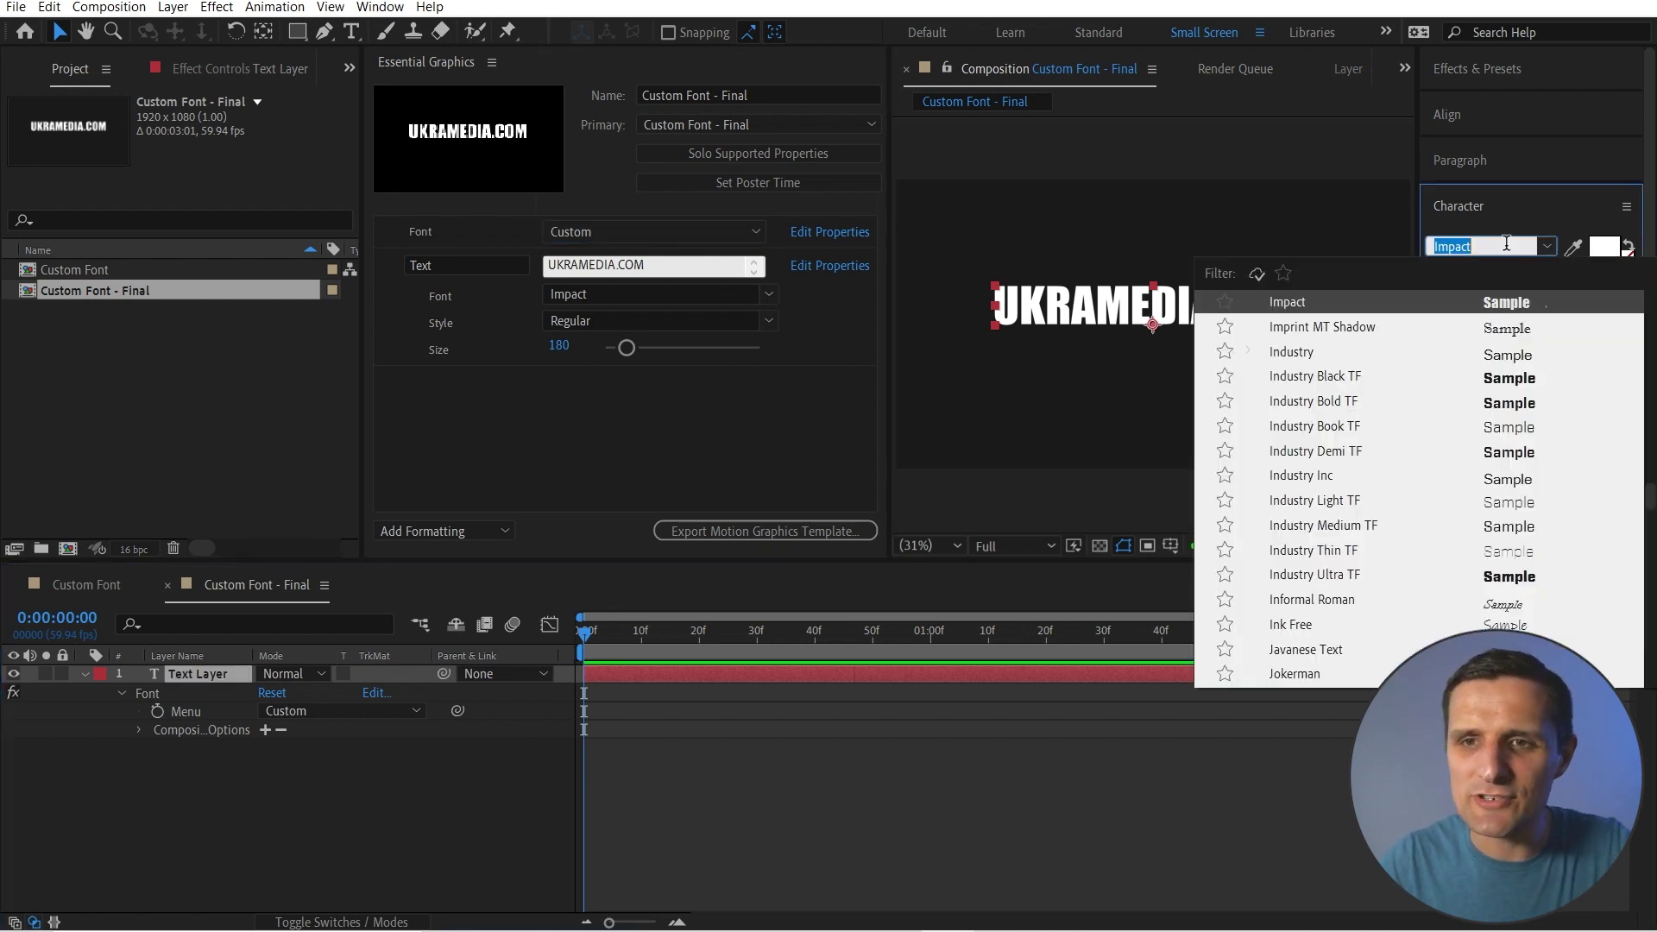
left_click(1506, 246)
type("arial")
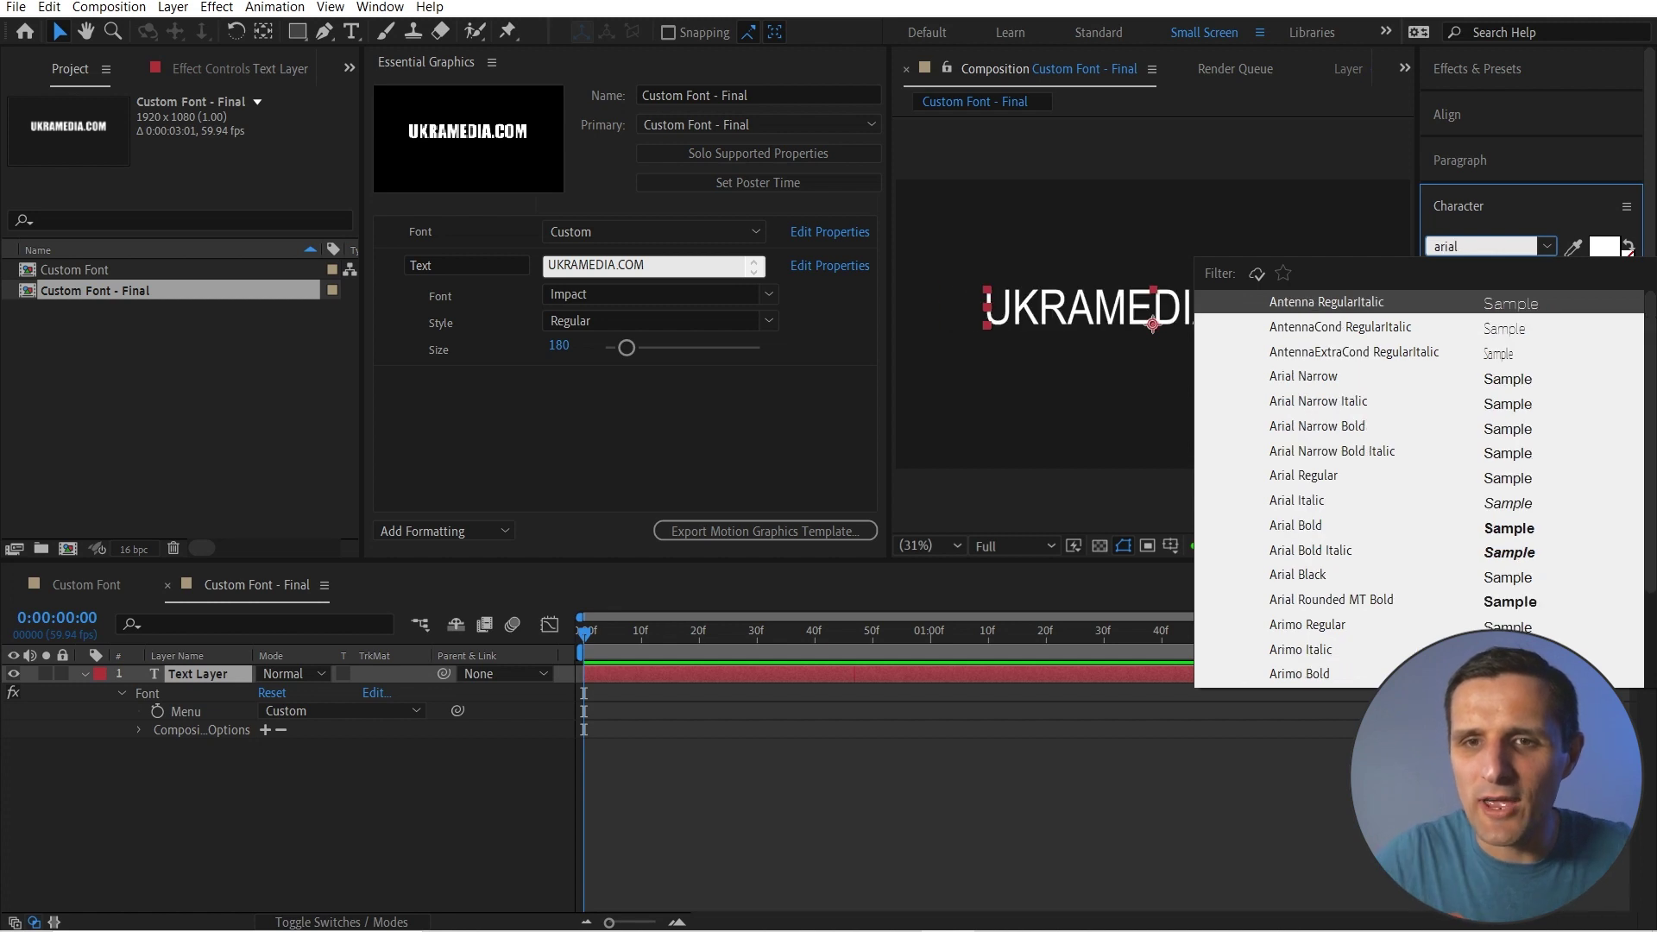
key("Escape")
left_click(1303, 407)
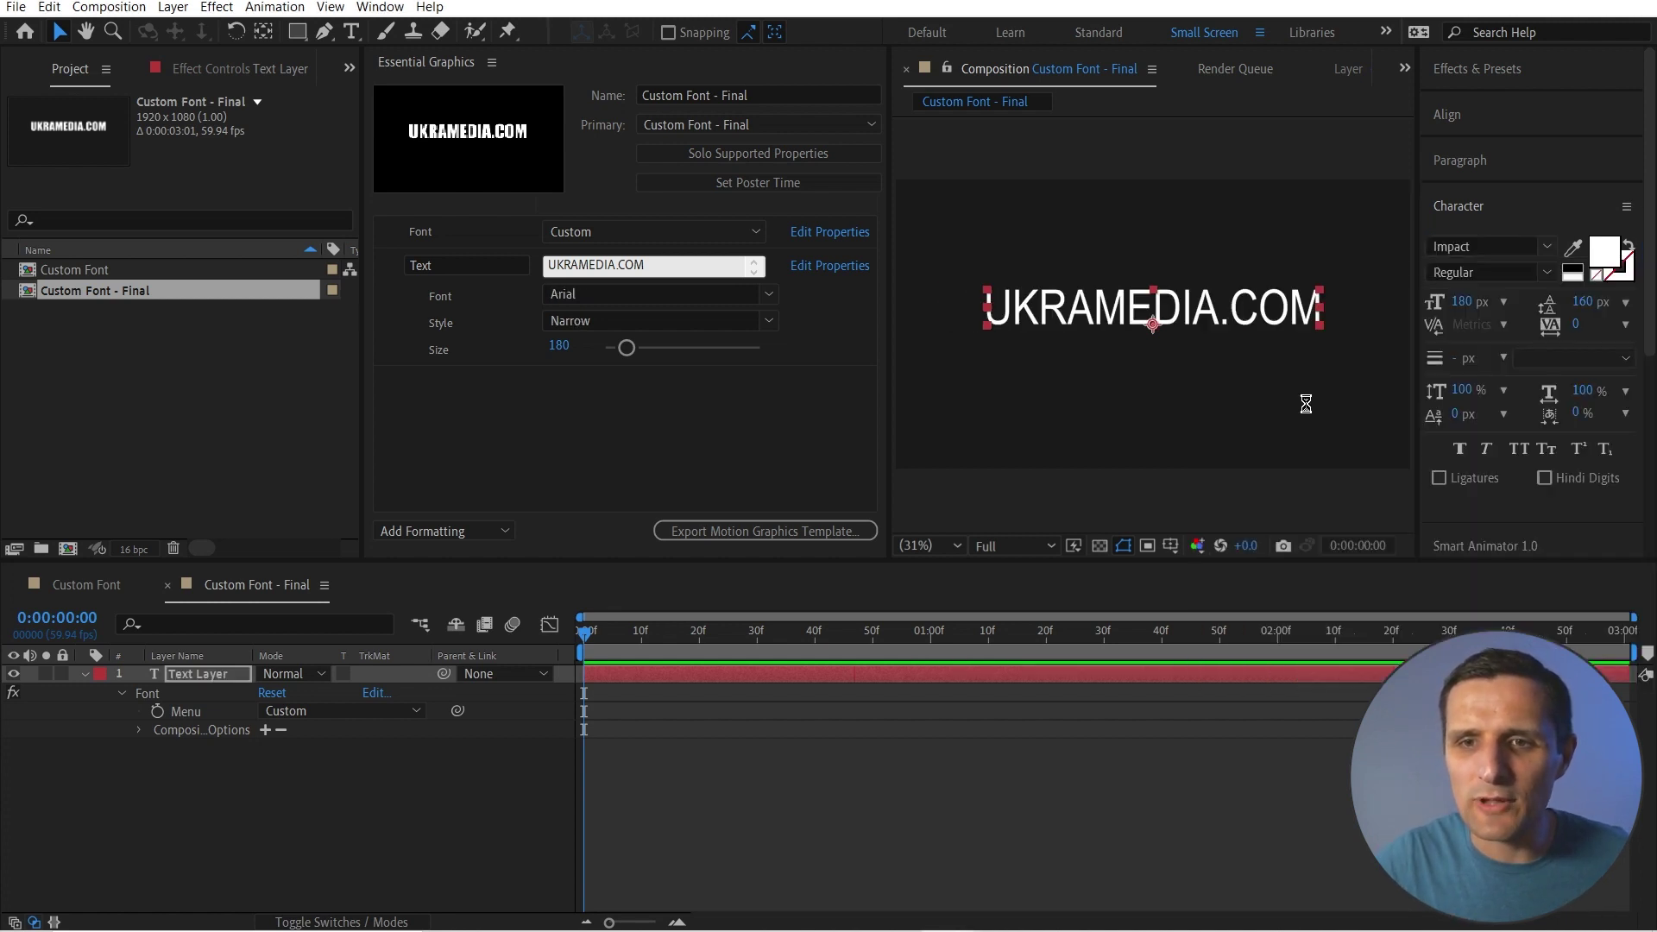
Switch the Essential Graphics font choice back to Impact, then check the font lists without changing them.
left_click(653, 232)
left_click(659, 252)
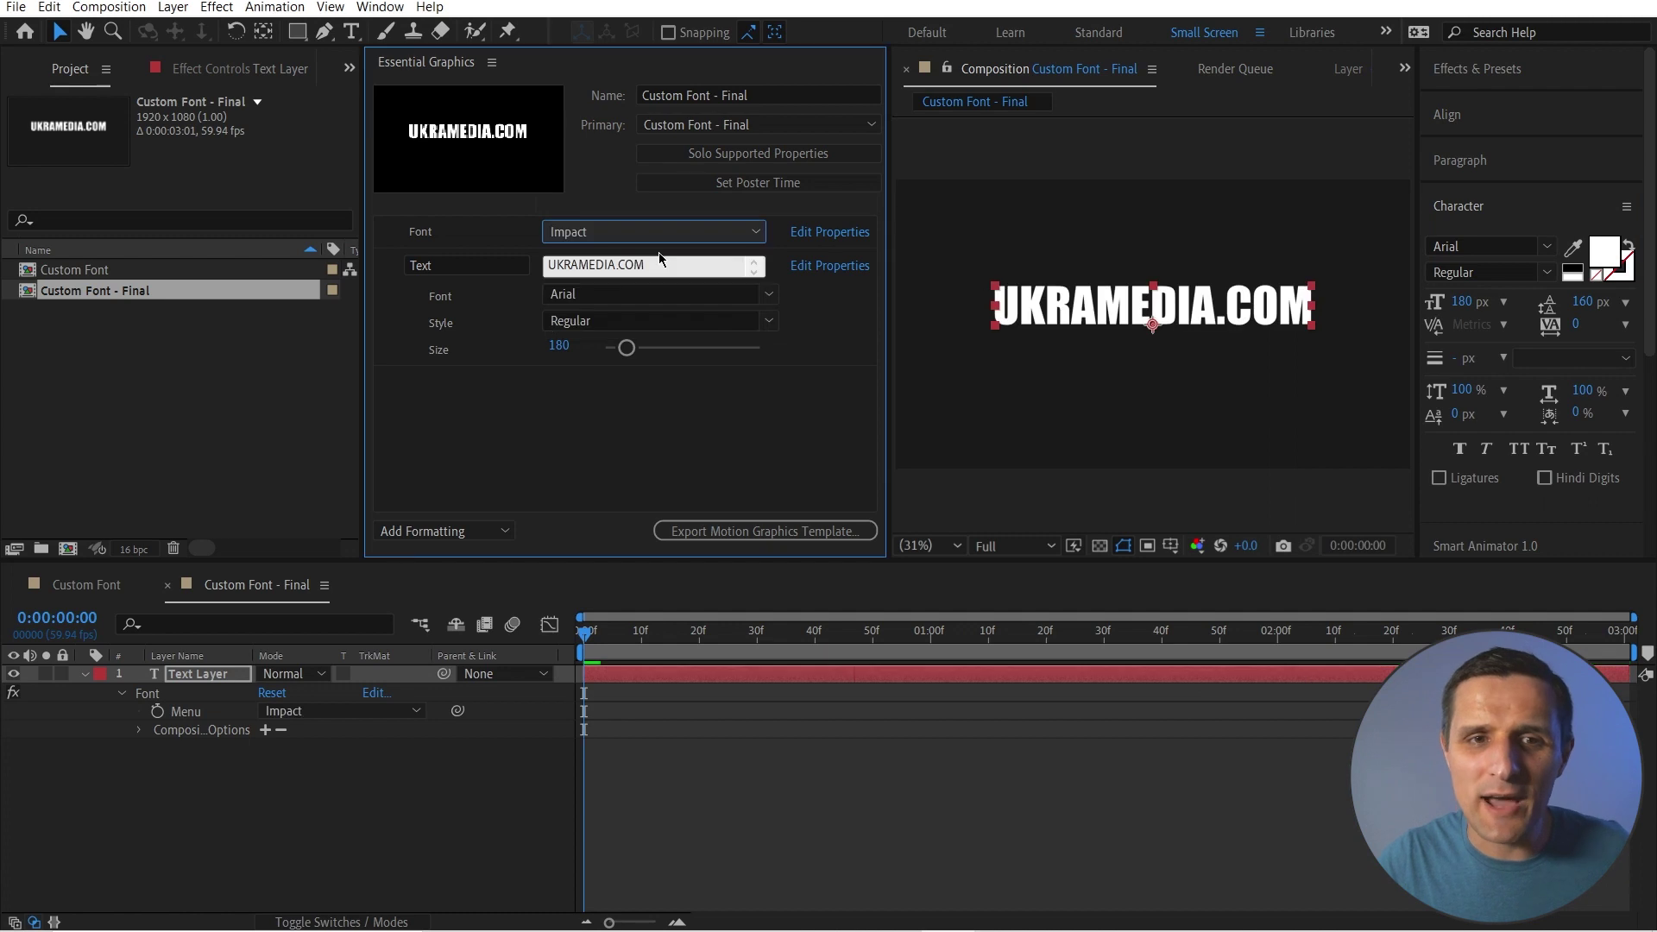
left_click(1544, 246)
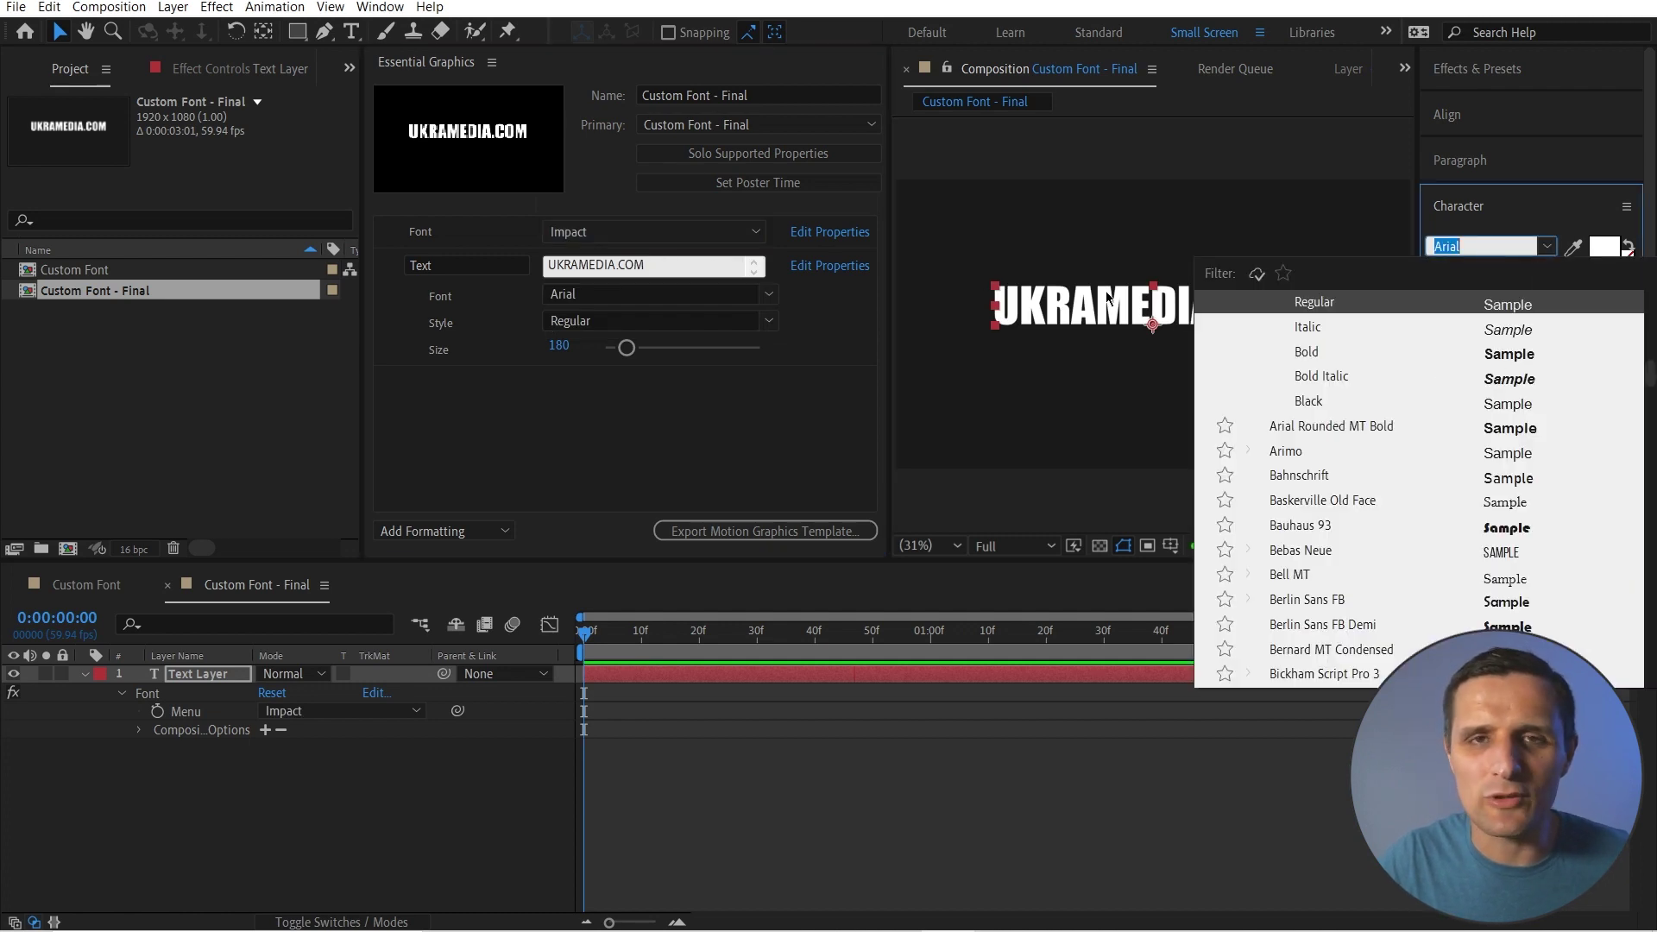
left_click(1107, 348)
left_click(613, 232)
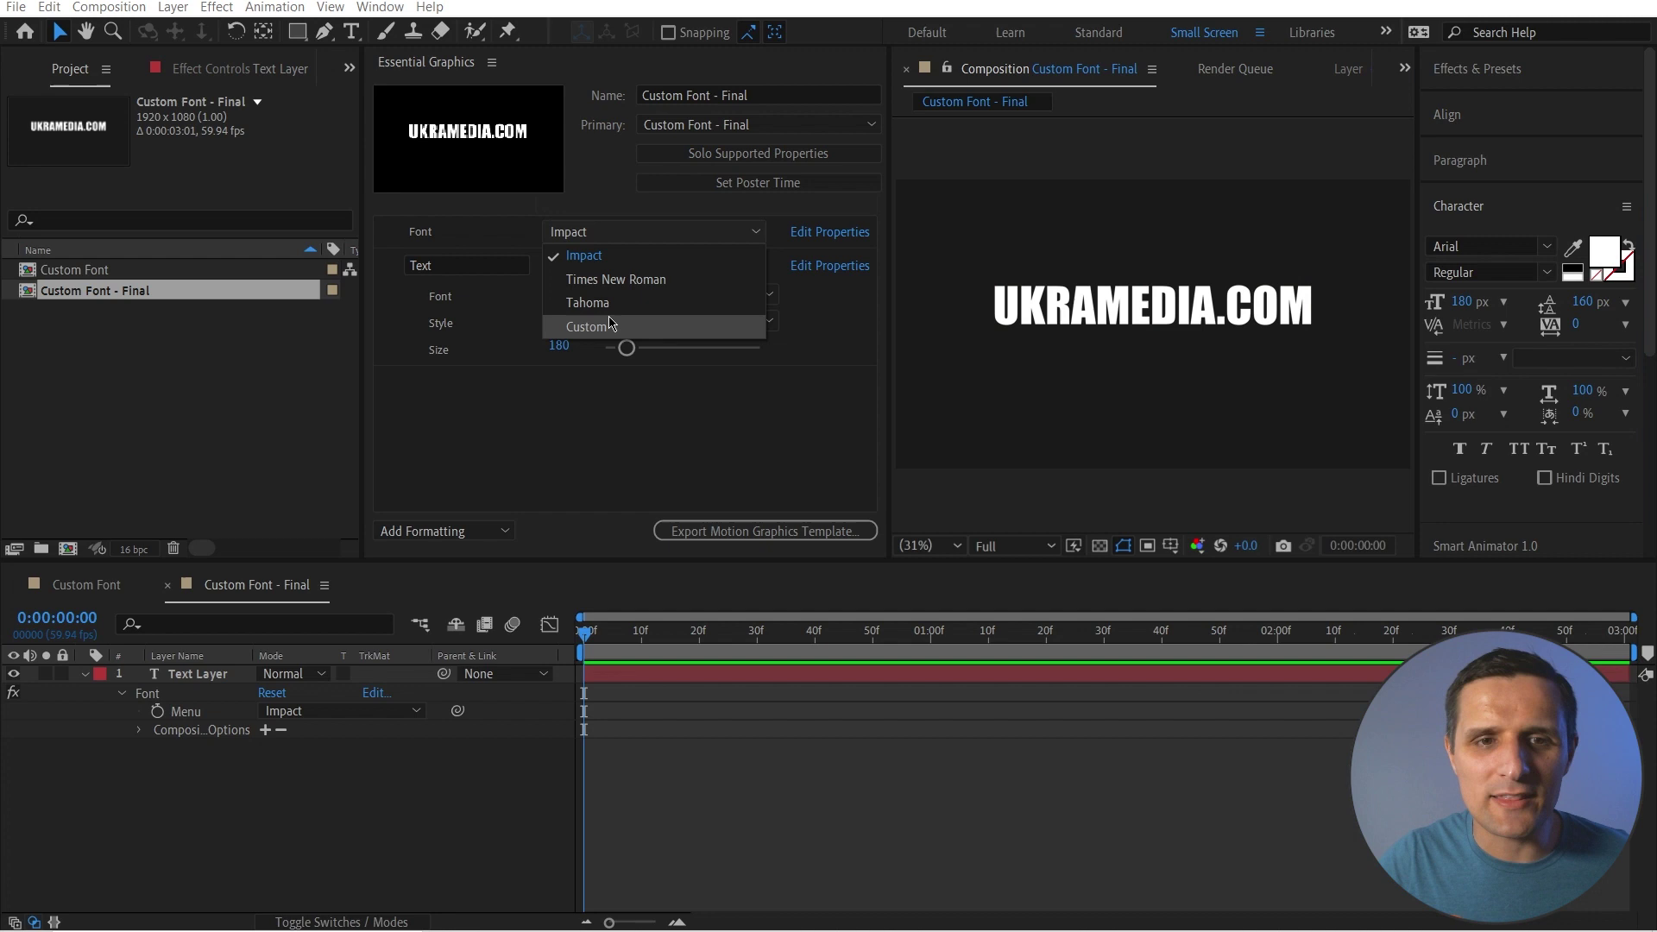
left_click(152, 355)
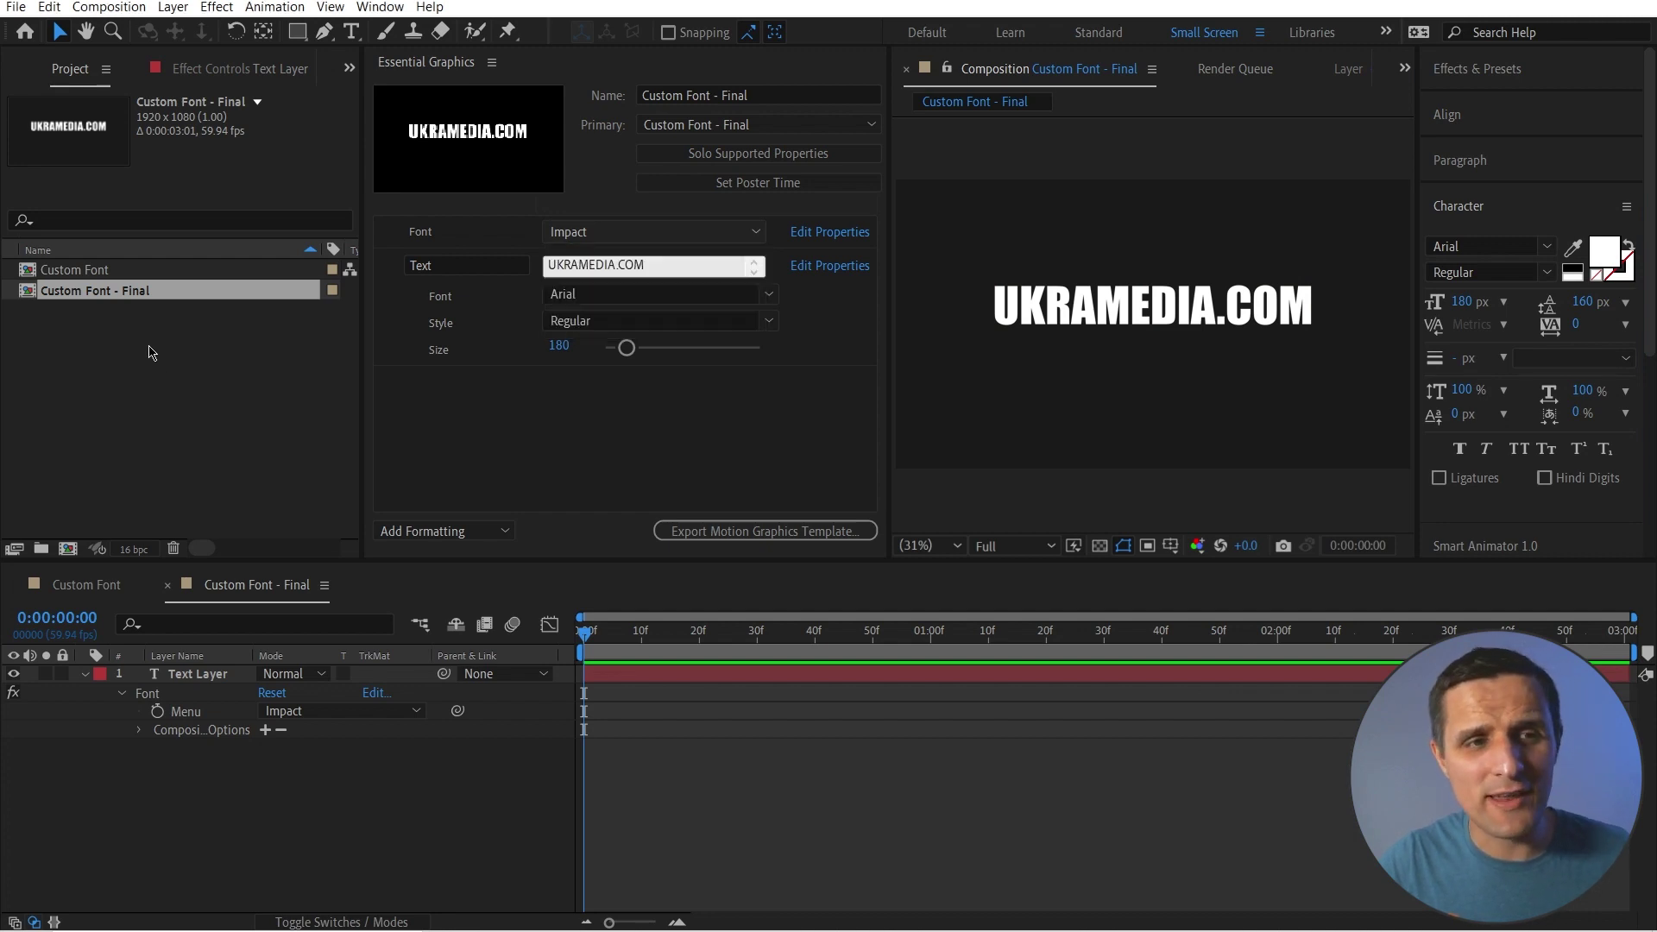
In the Custom Font composition, reveal the Font effect and check its Menu stays on Impact.
double_click(95, 272)
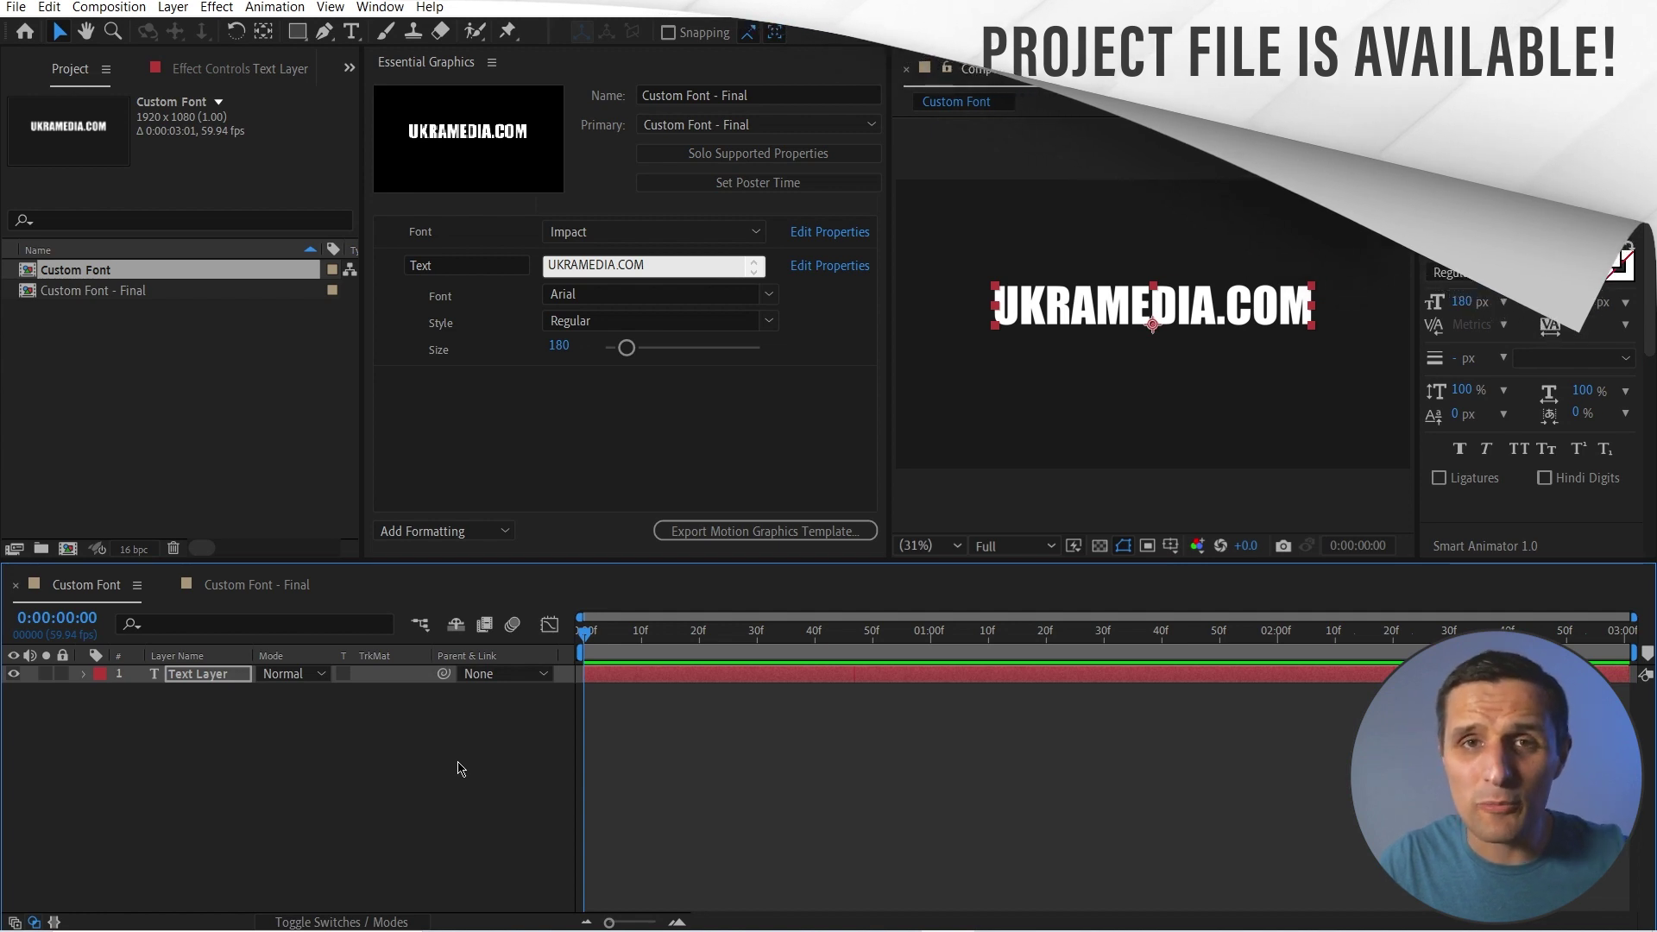
left_click(231, 679)
key("e")
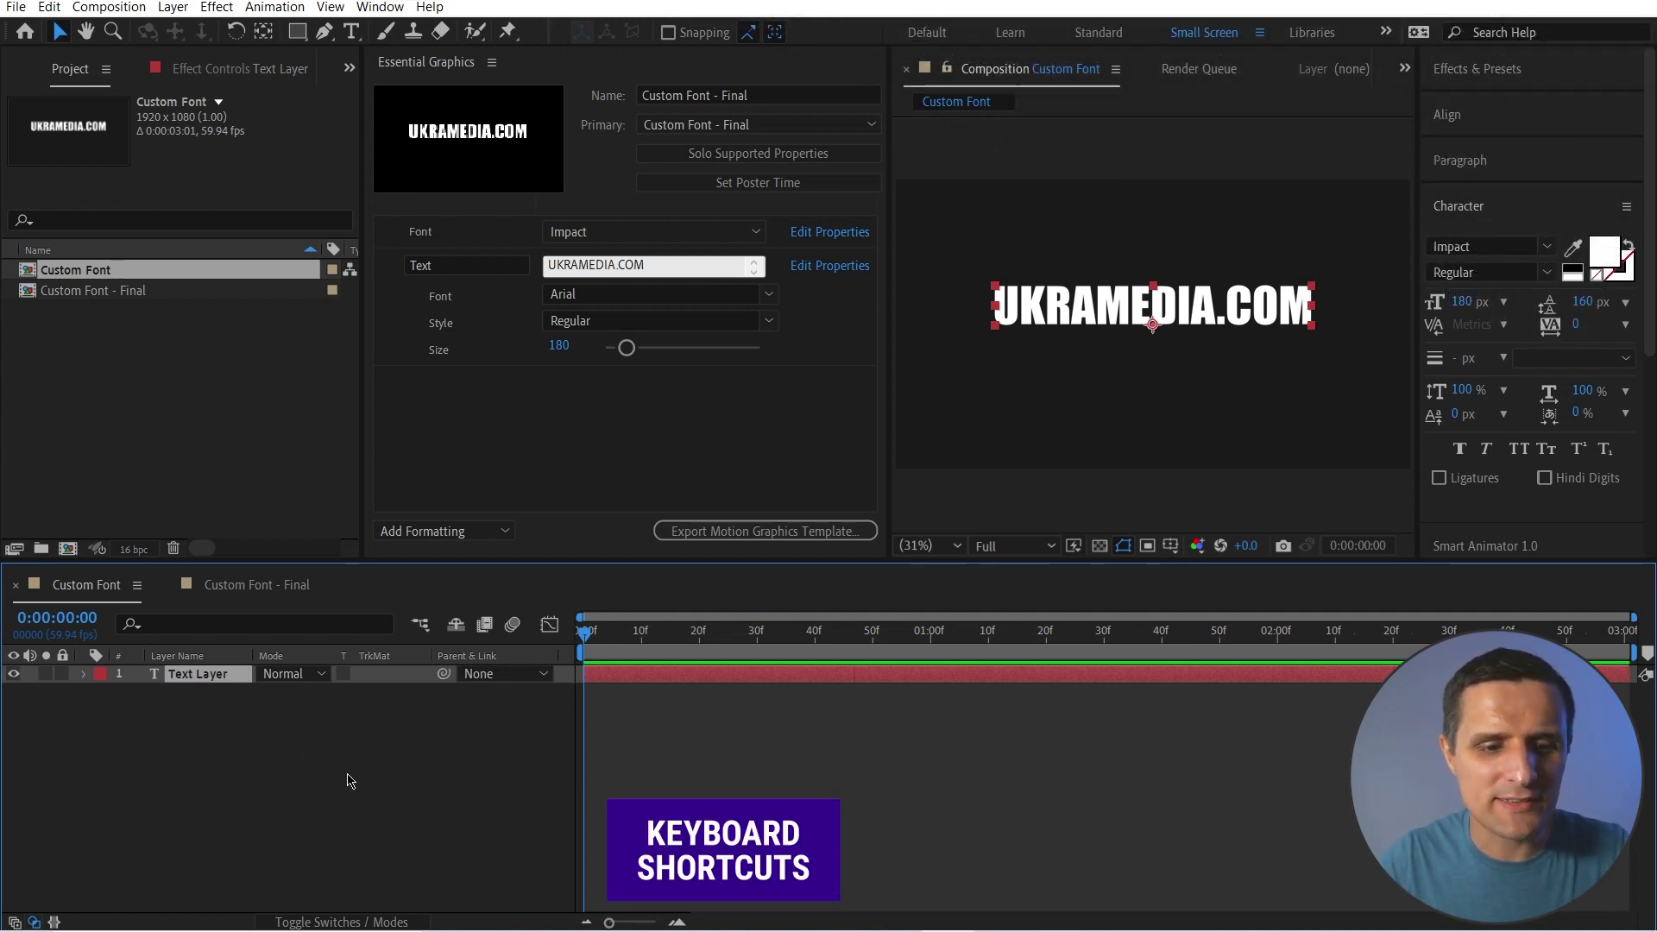
left_click(122, 694)
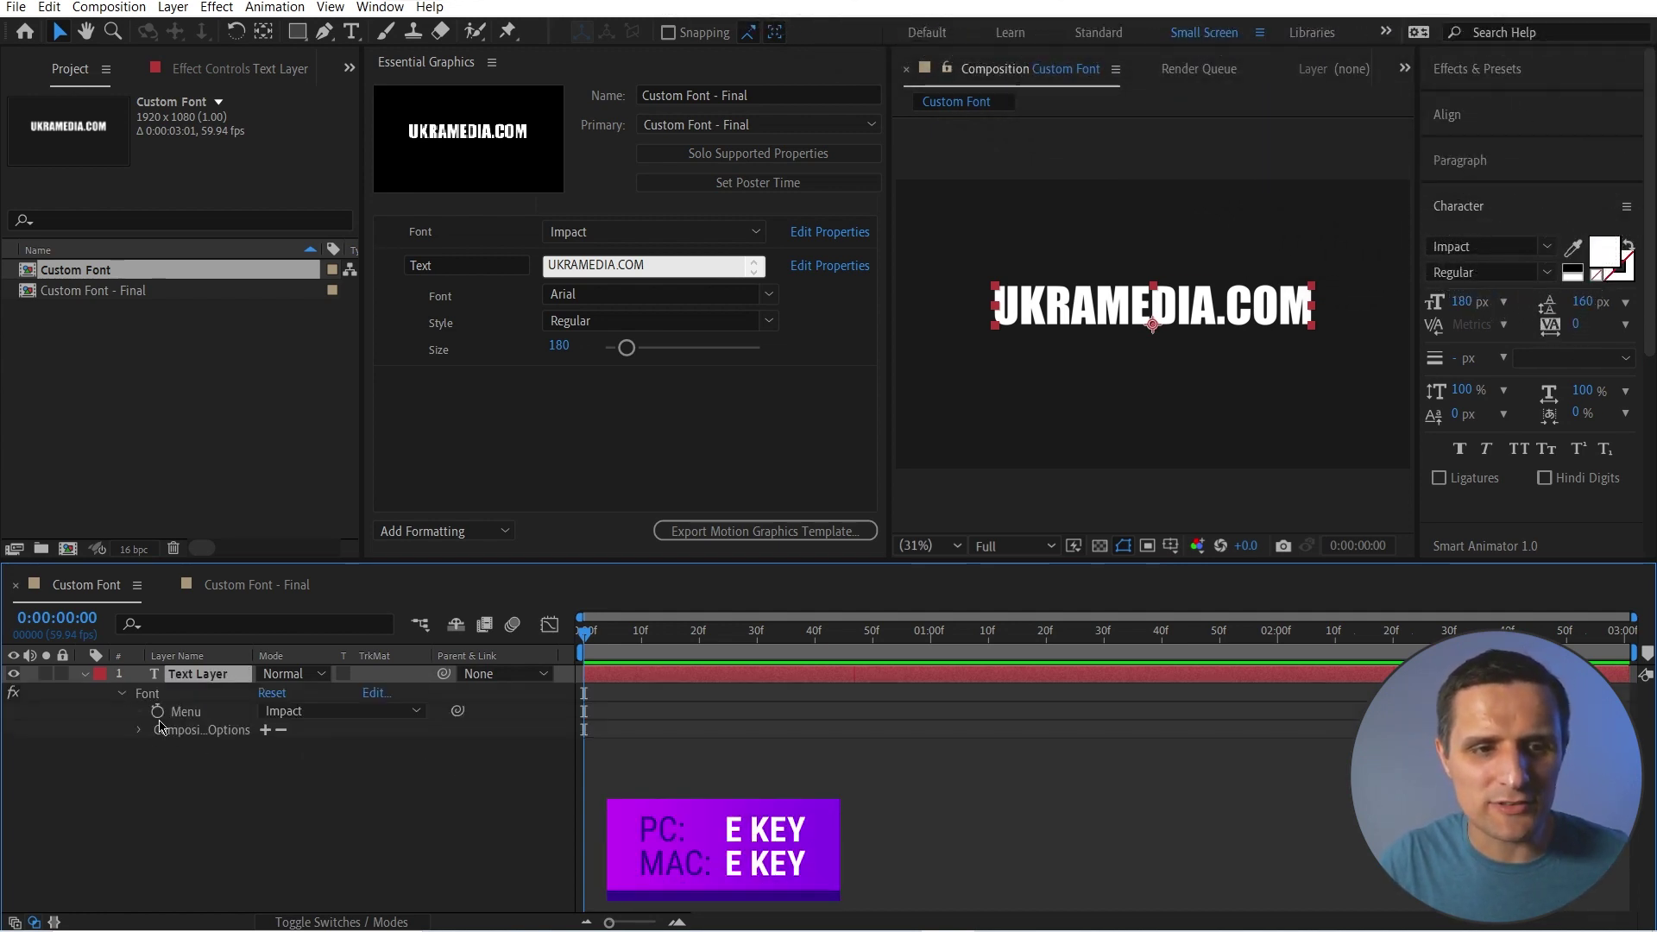
left_click(293, 711)
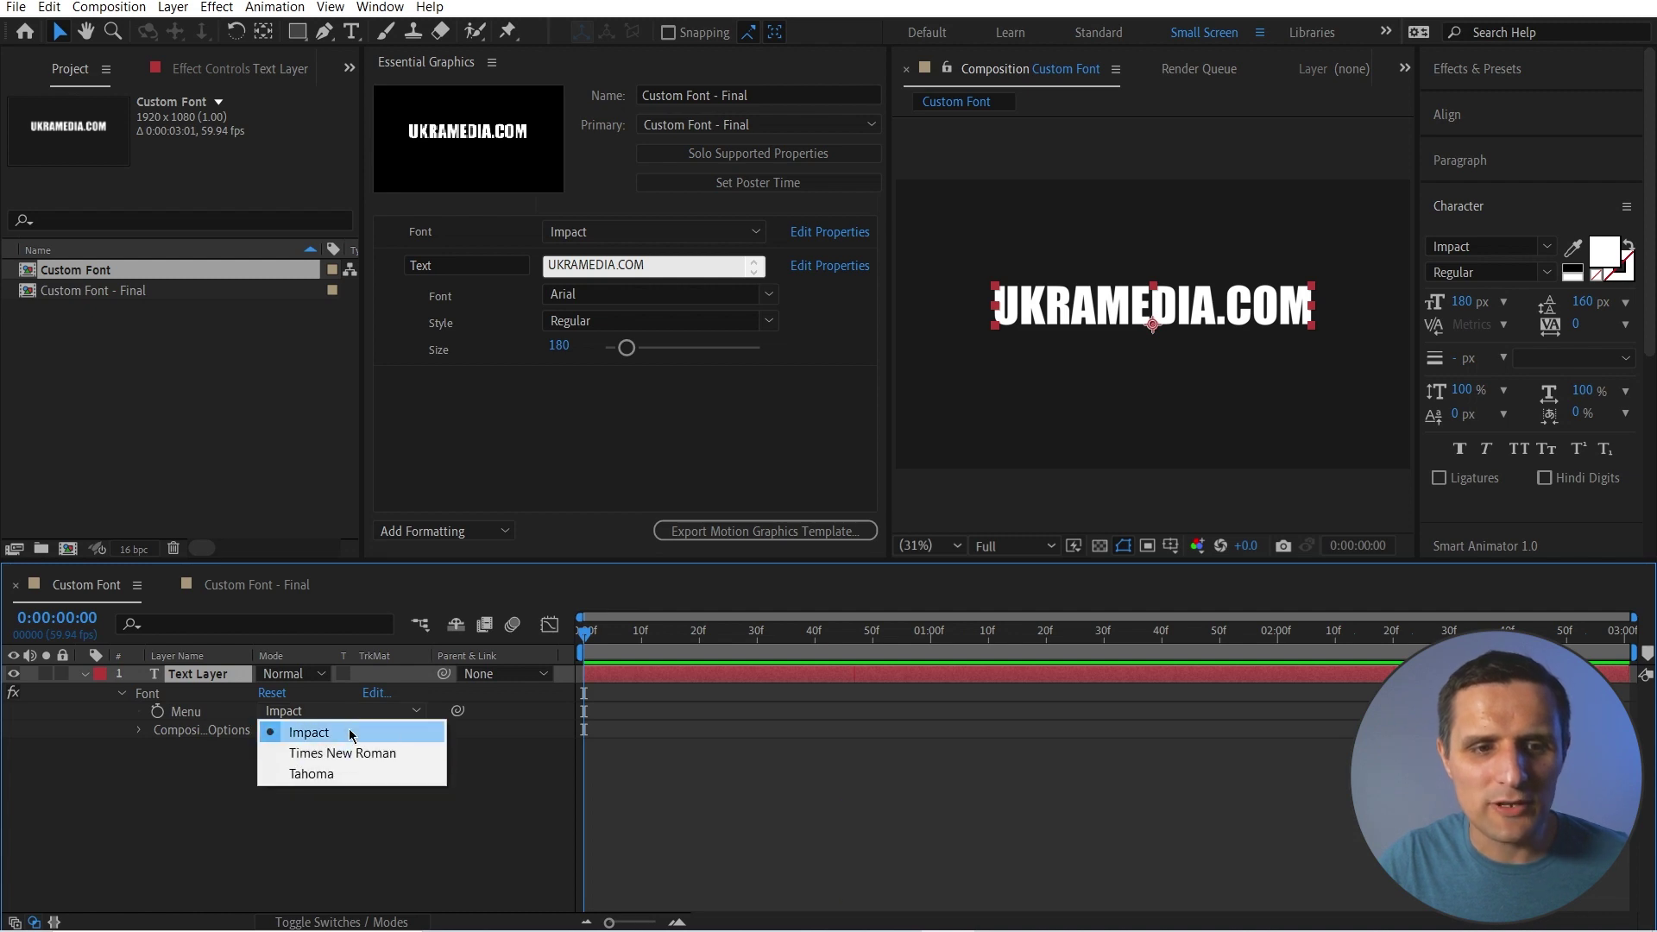
left_click(483, 760)
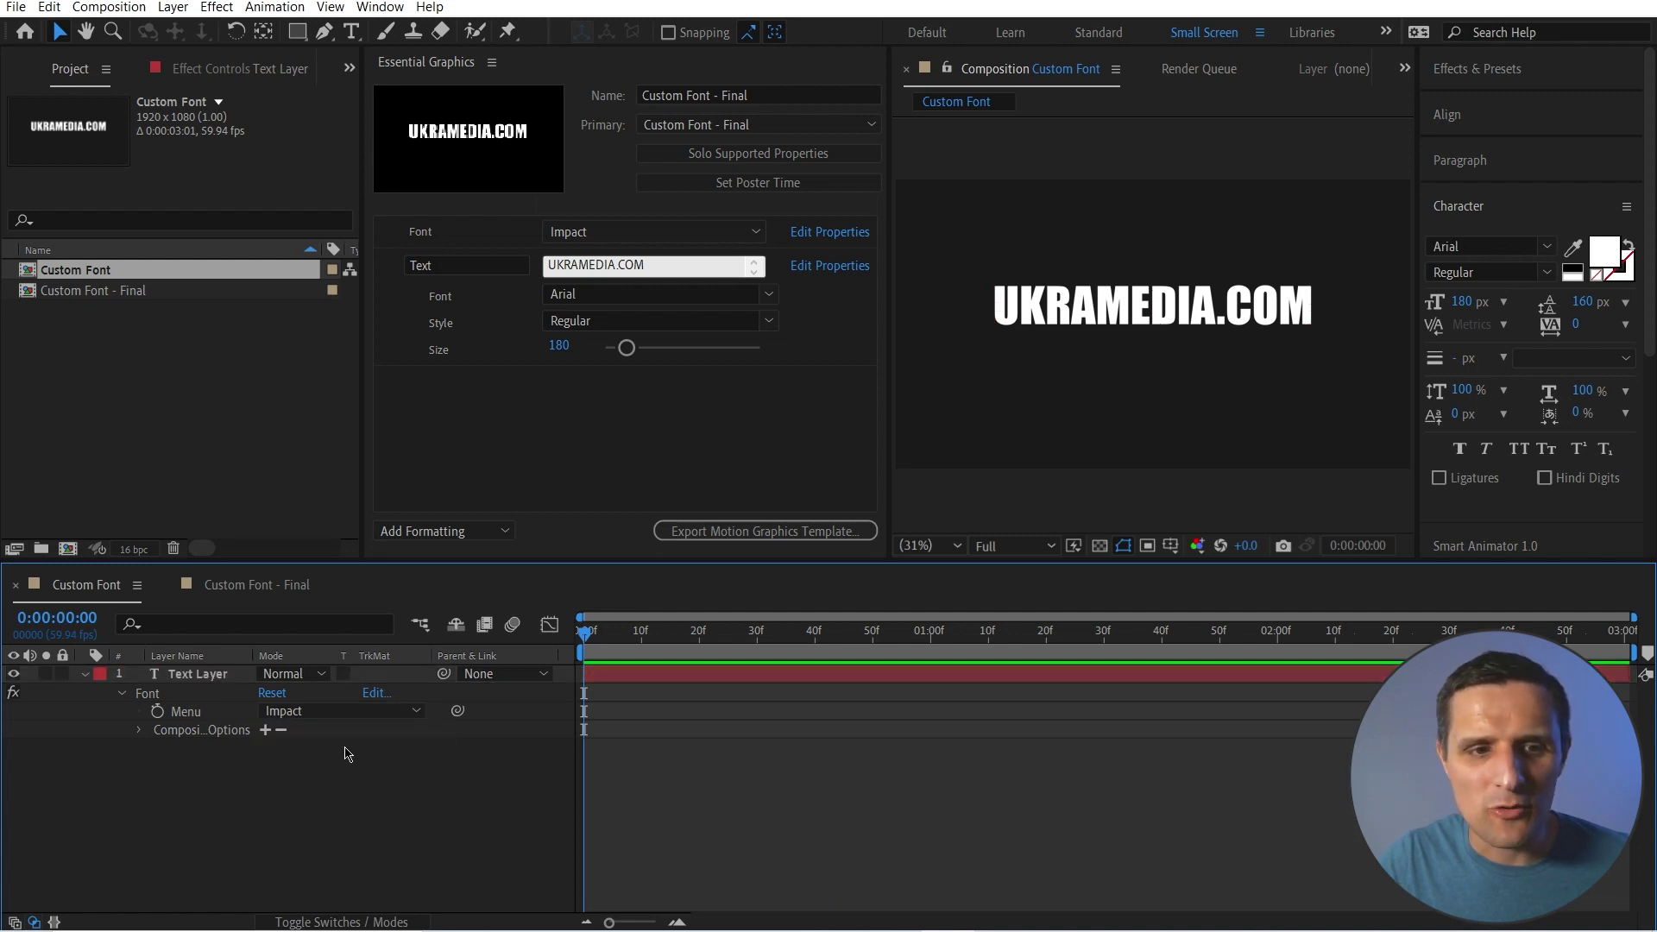
Add a new item named 'Custom' to the Dropdown Menu's item list.
left_click(375, 693)
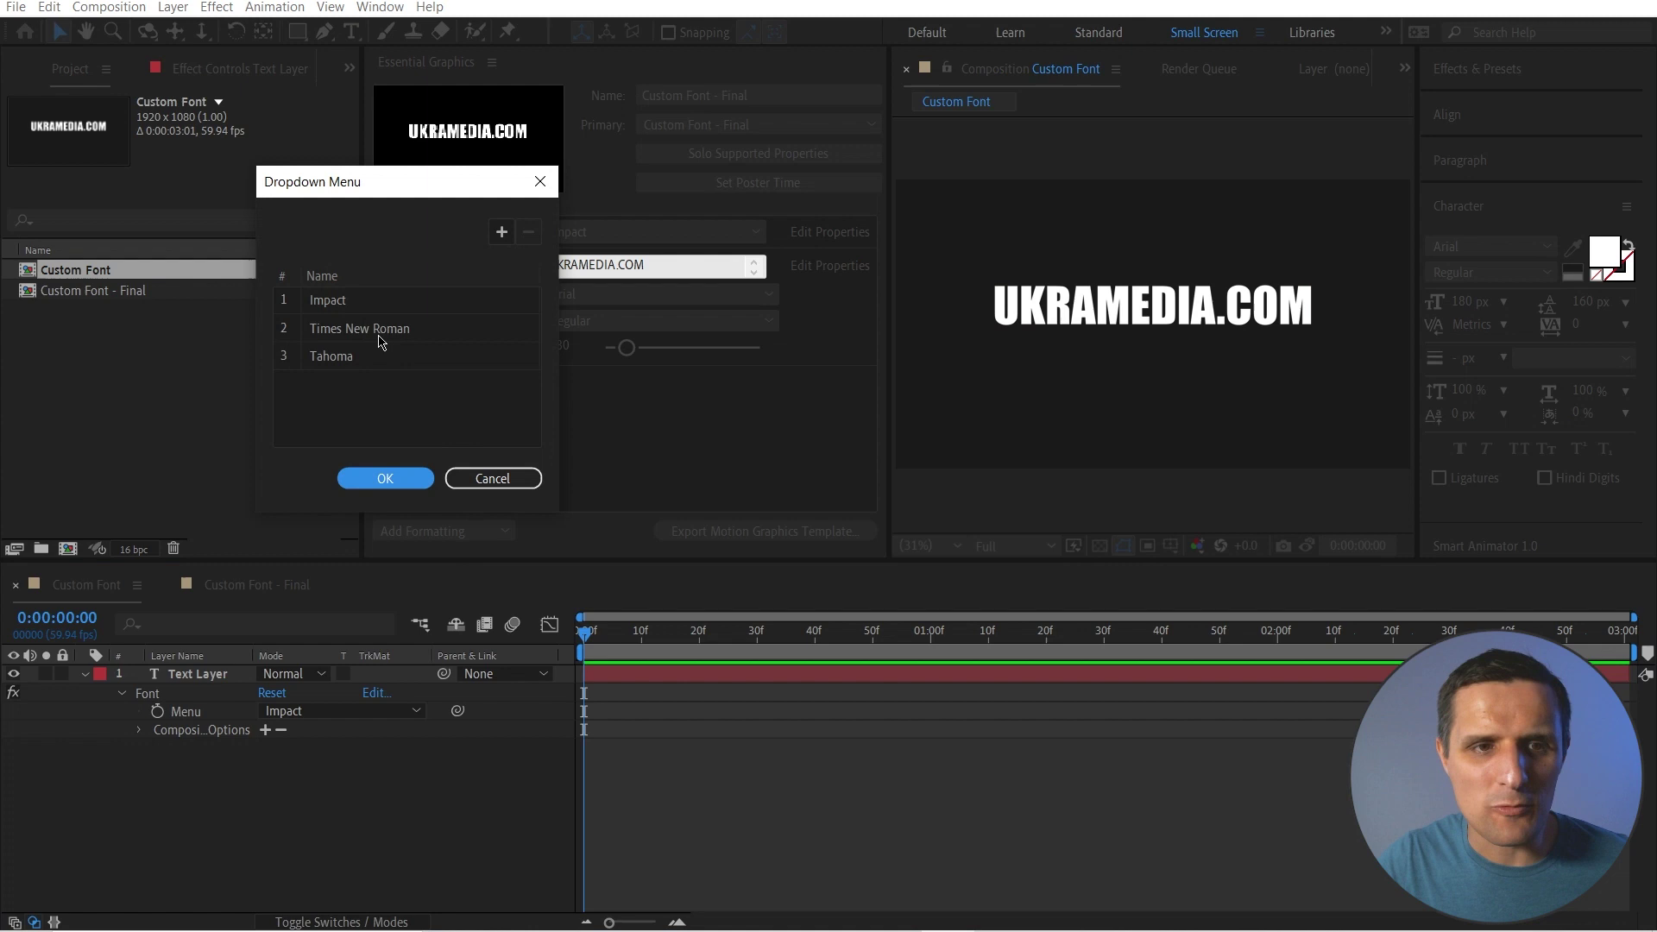
left_click(509, 240)
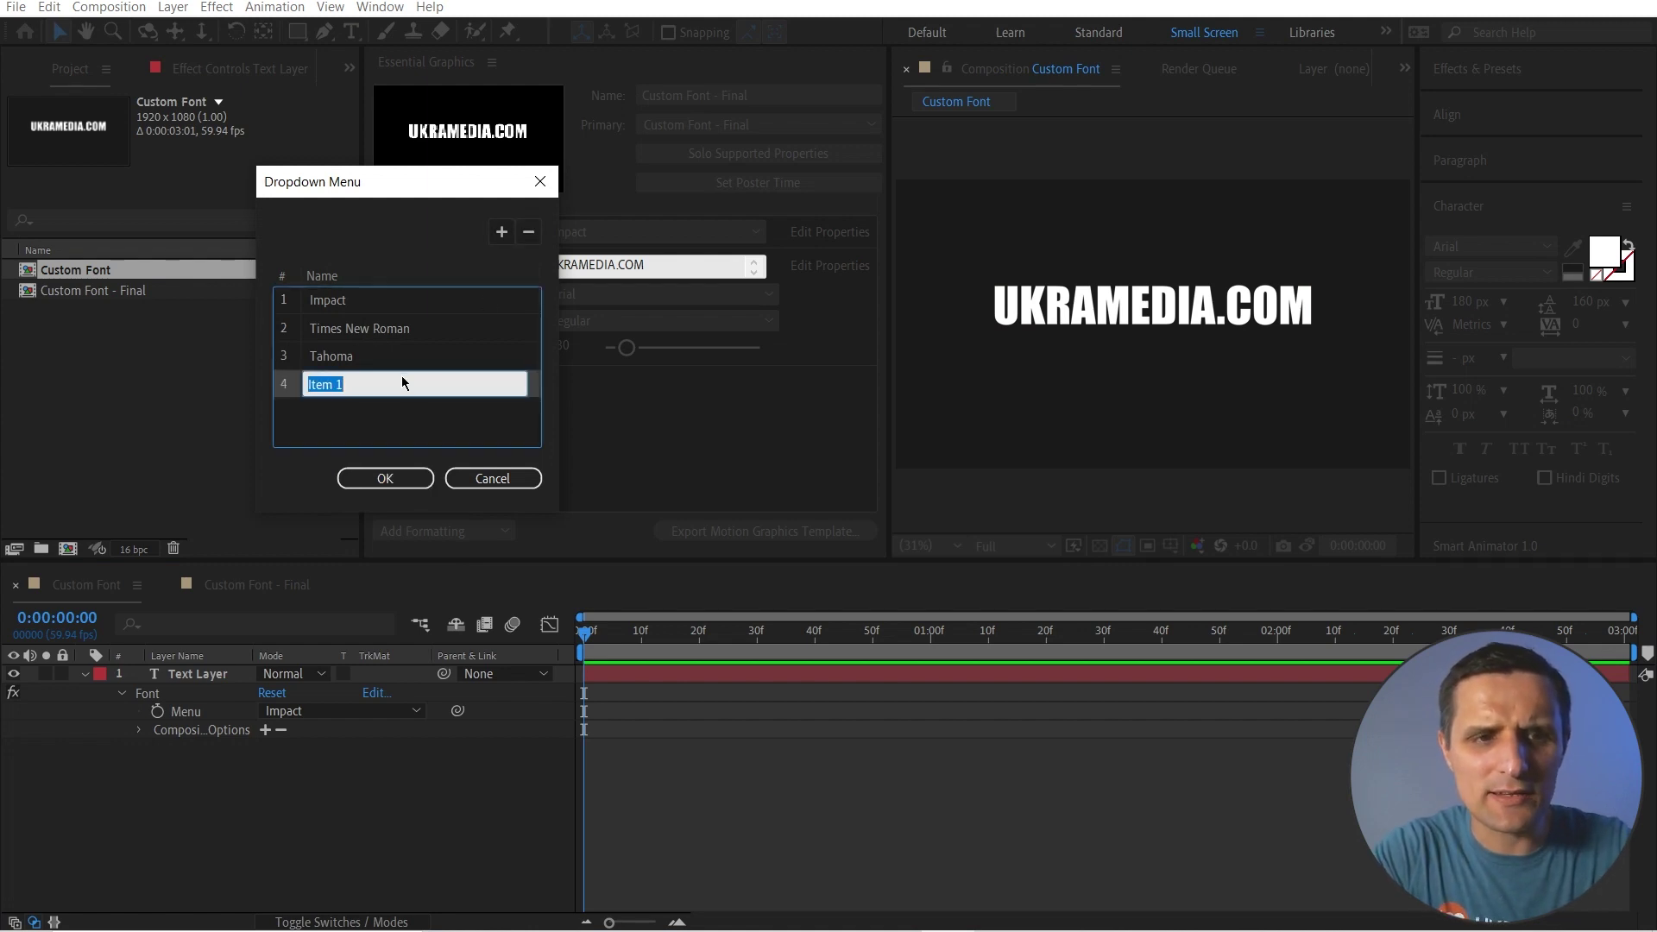
type("Custom")
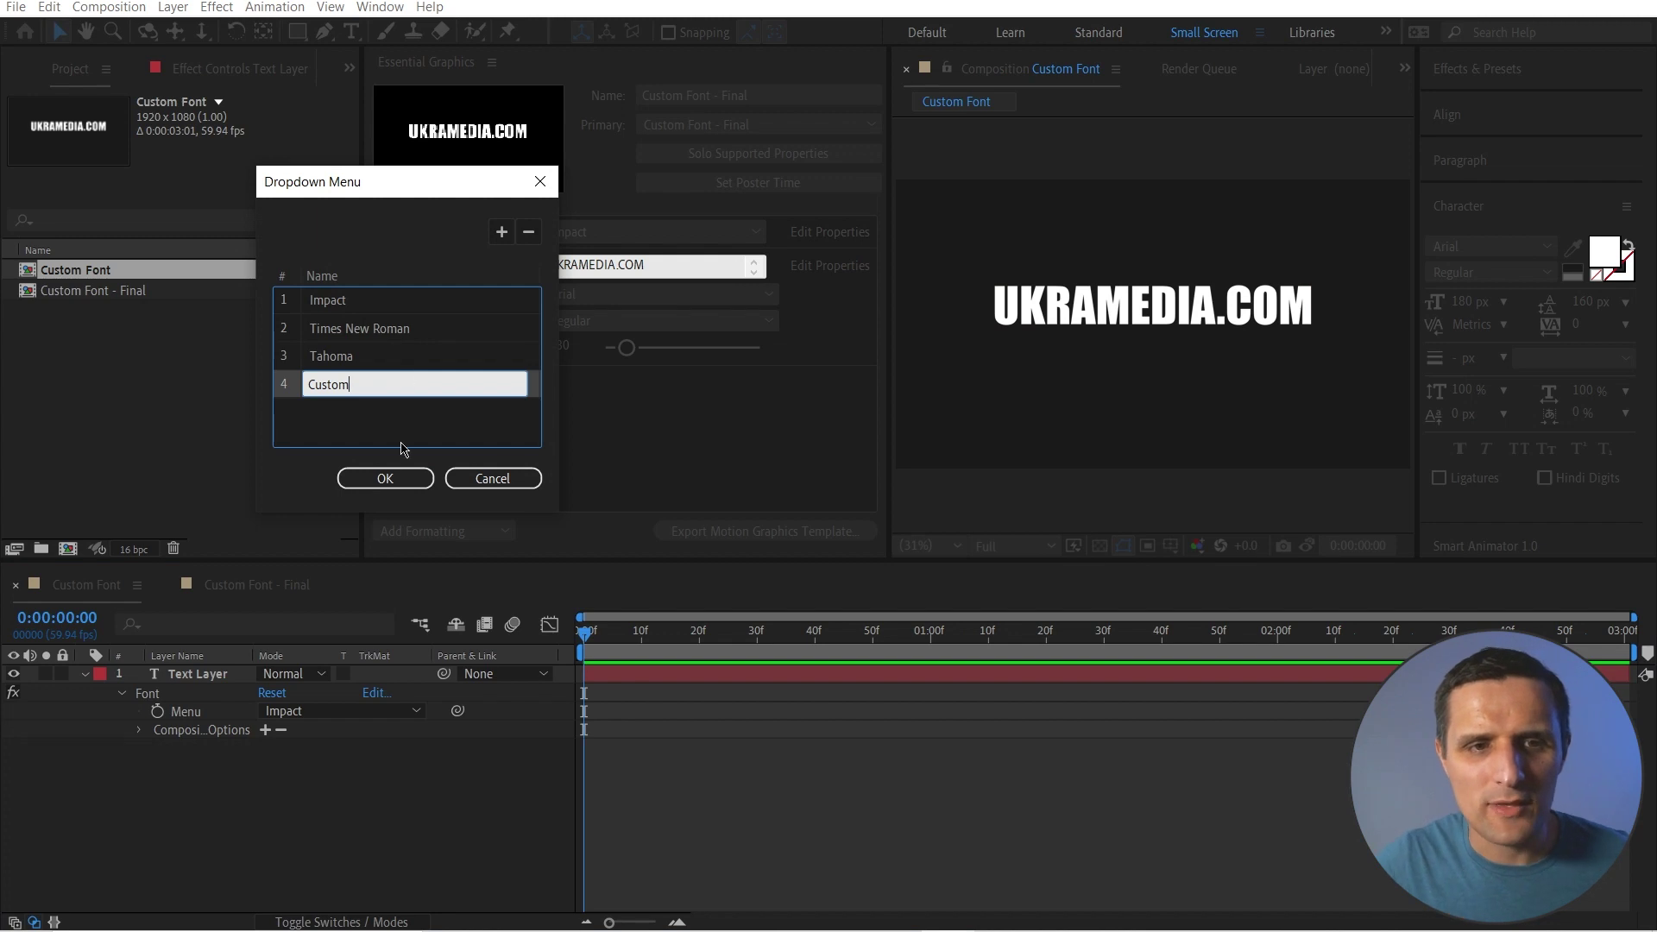
left_click(339, 413)
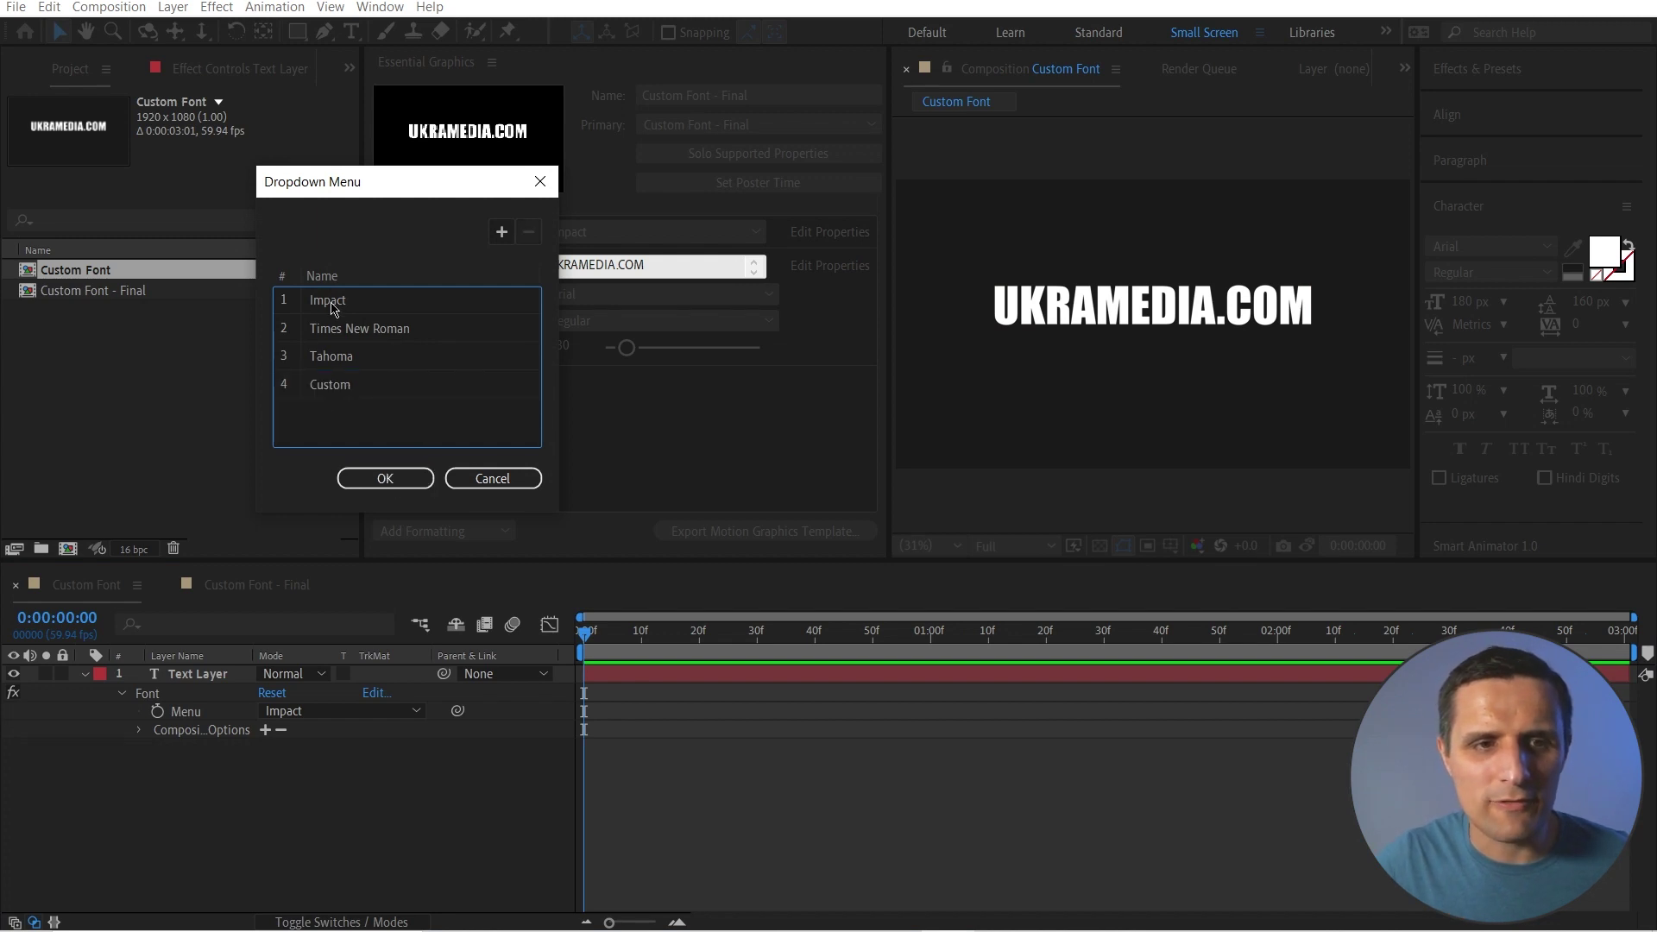
Confirm the edited menu list, check Custom appears, and reveal the layer's expressions.
left_click(385, 480)
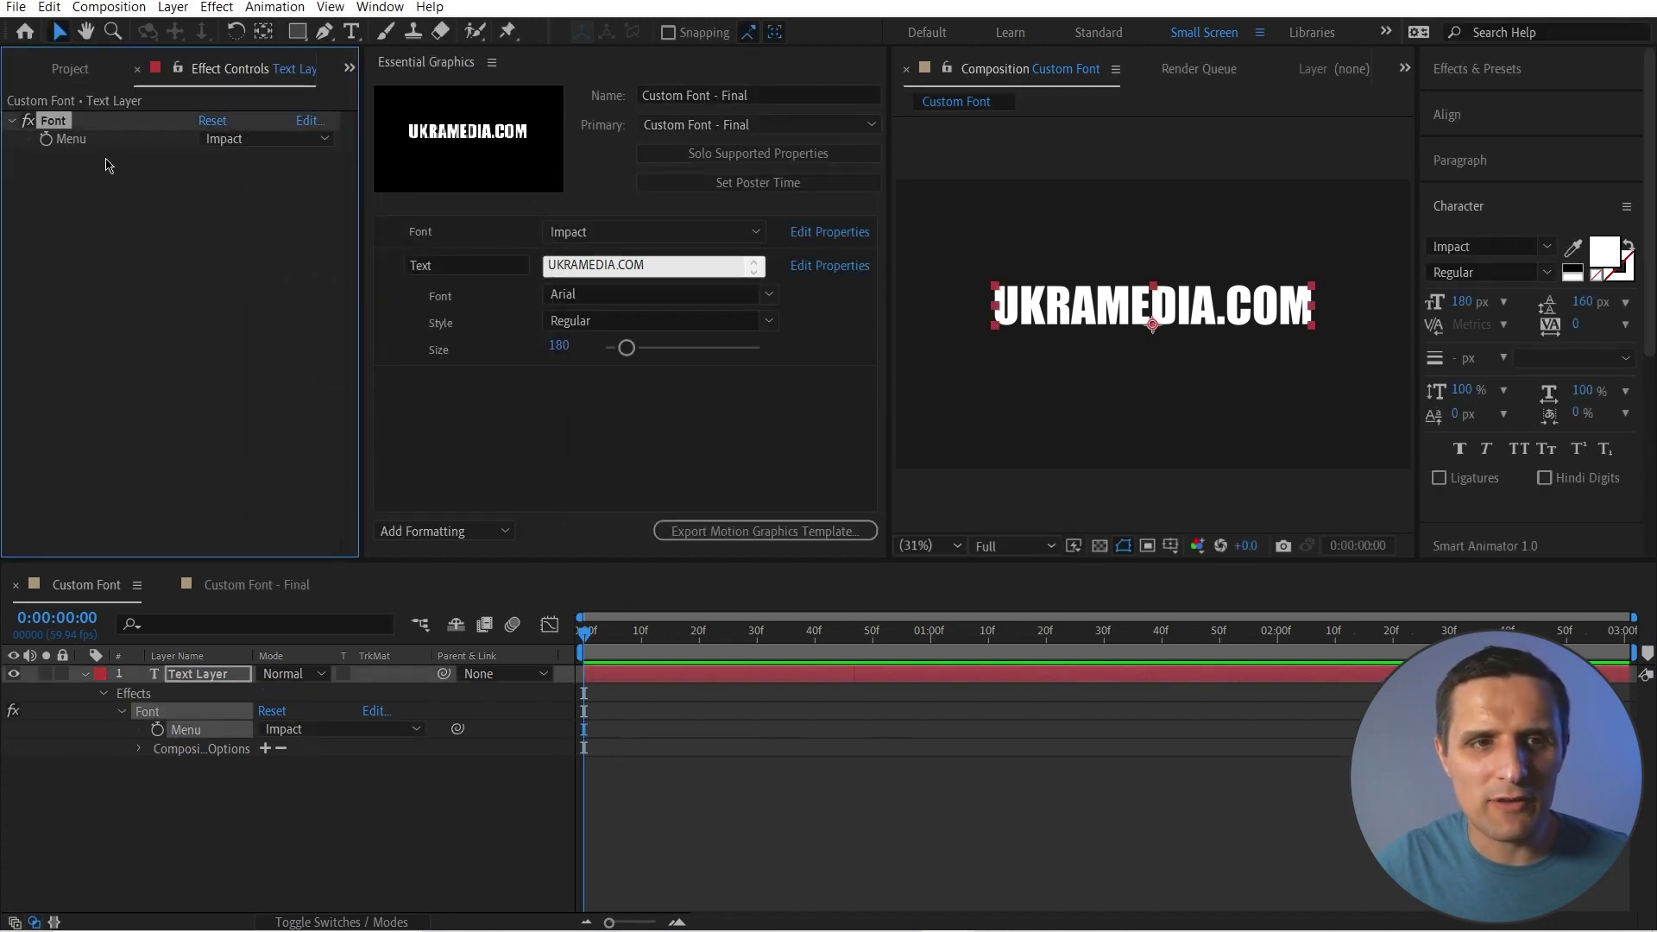
left_click(227, 140)
left_click(424, 807)
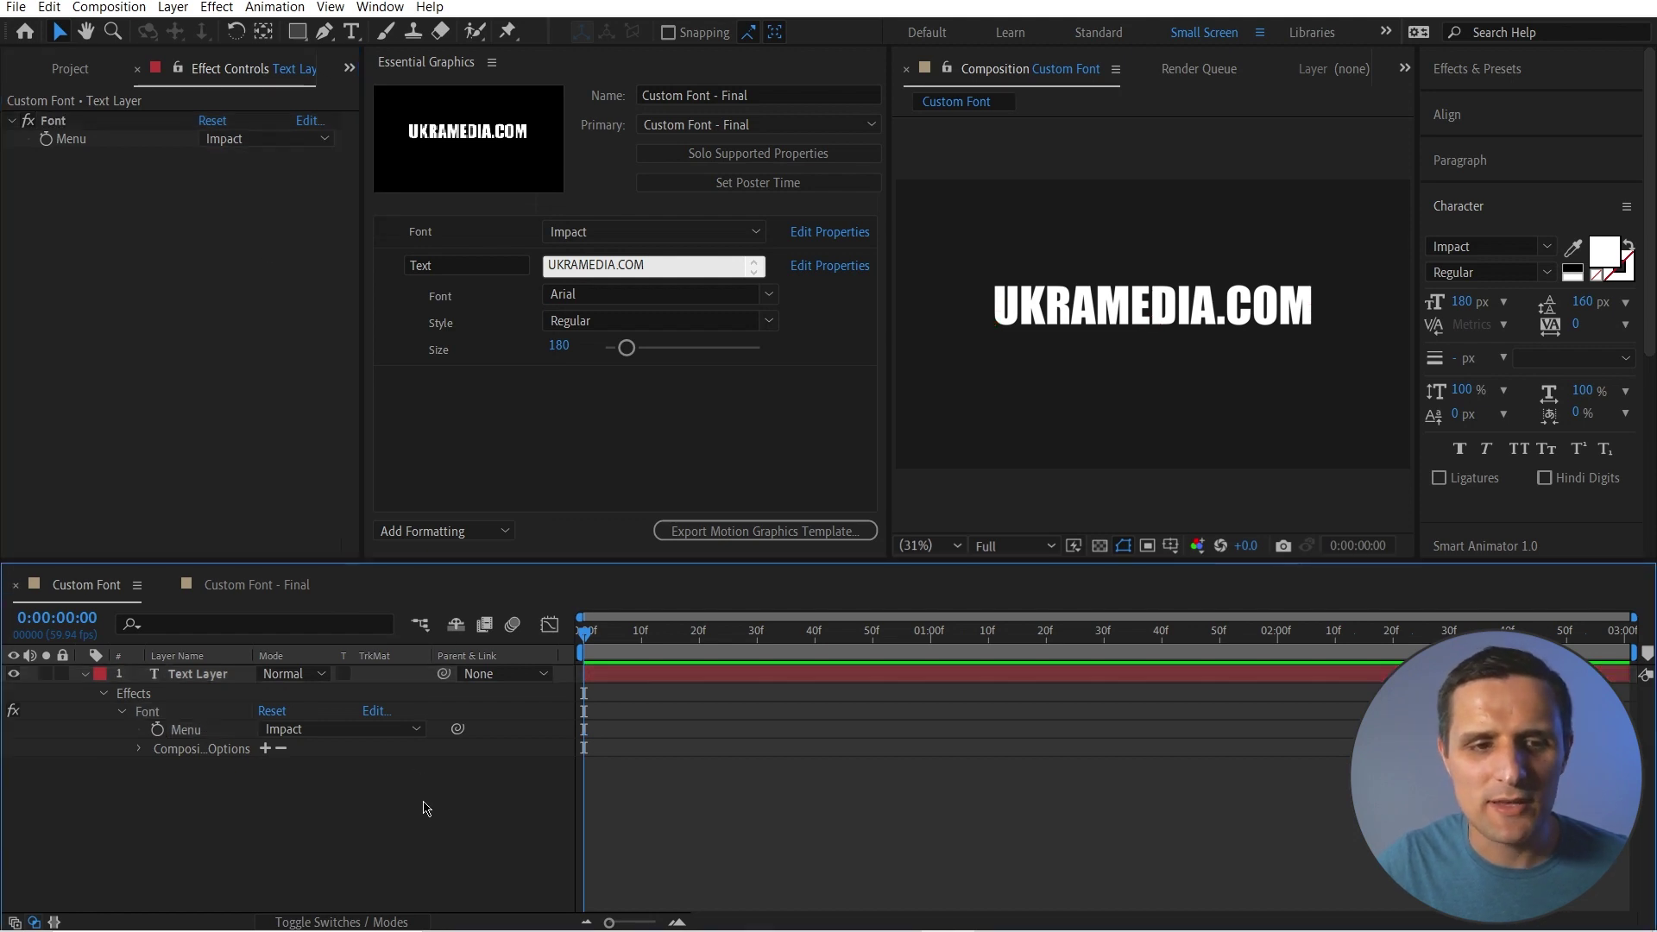
key("ctrl+a")
key("e")
key("e")
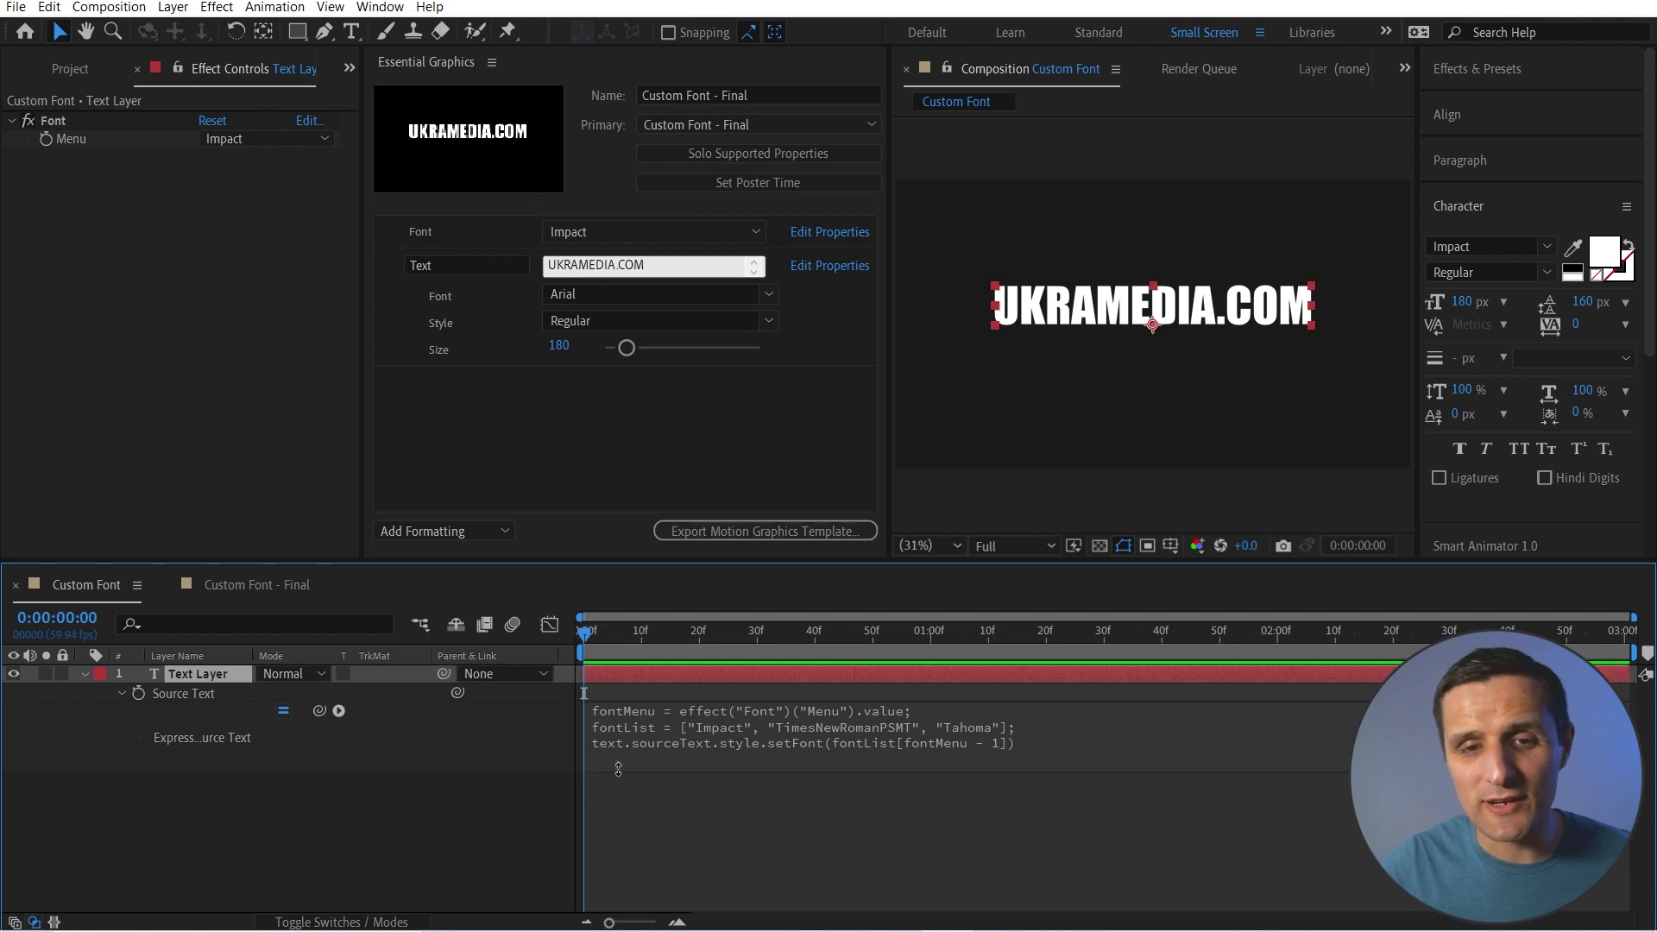
Choose Custom from the font menu, showing the Myriad Pro fallback, and place the cursor after Tahoma.
left_click(881, 754)
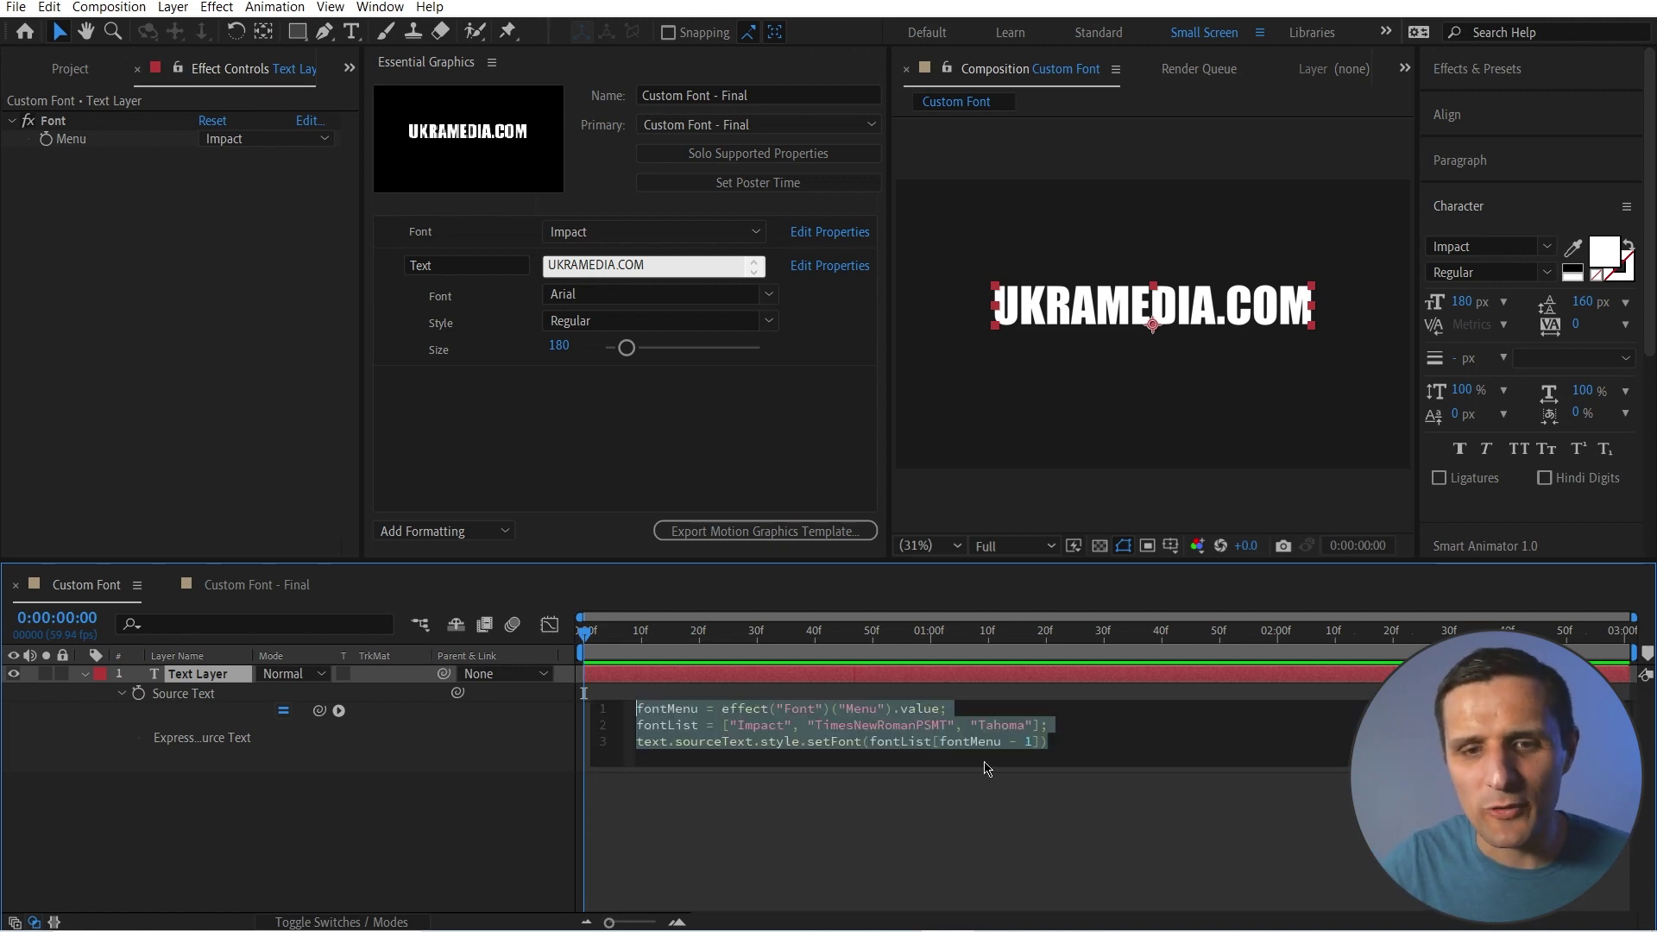
left_click(905, 760)
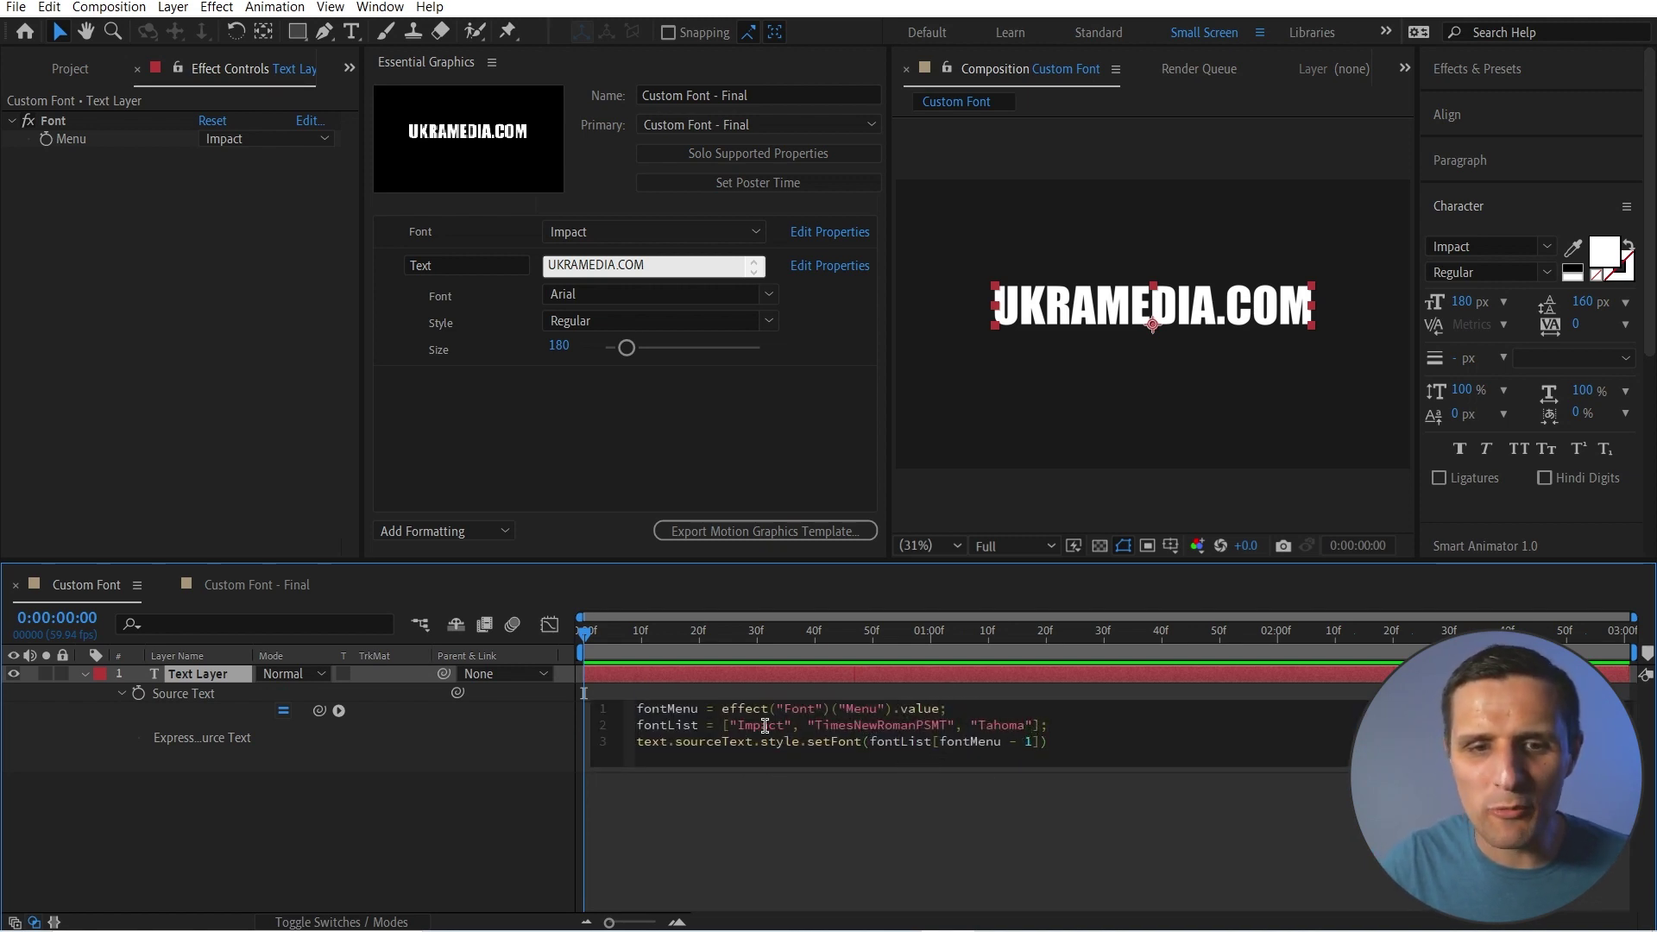
left_click_drag(730, 725, 1034, 727)
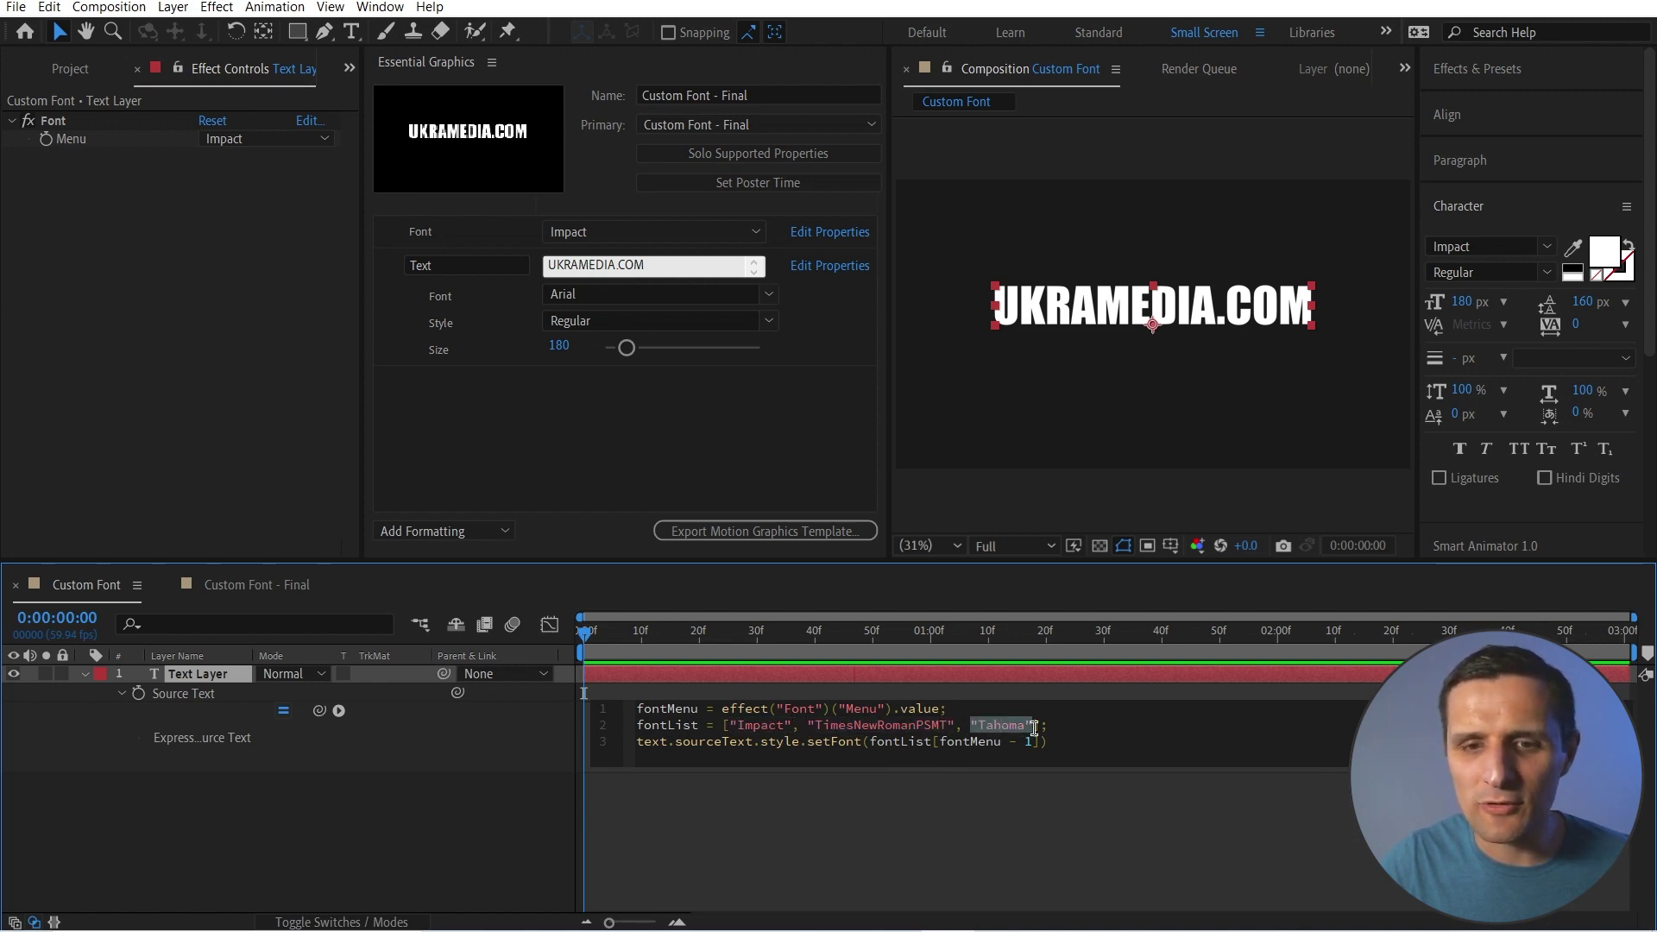
left_click(302, 139)
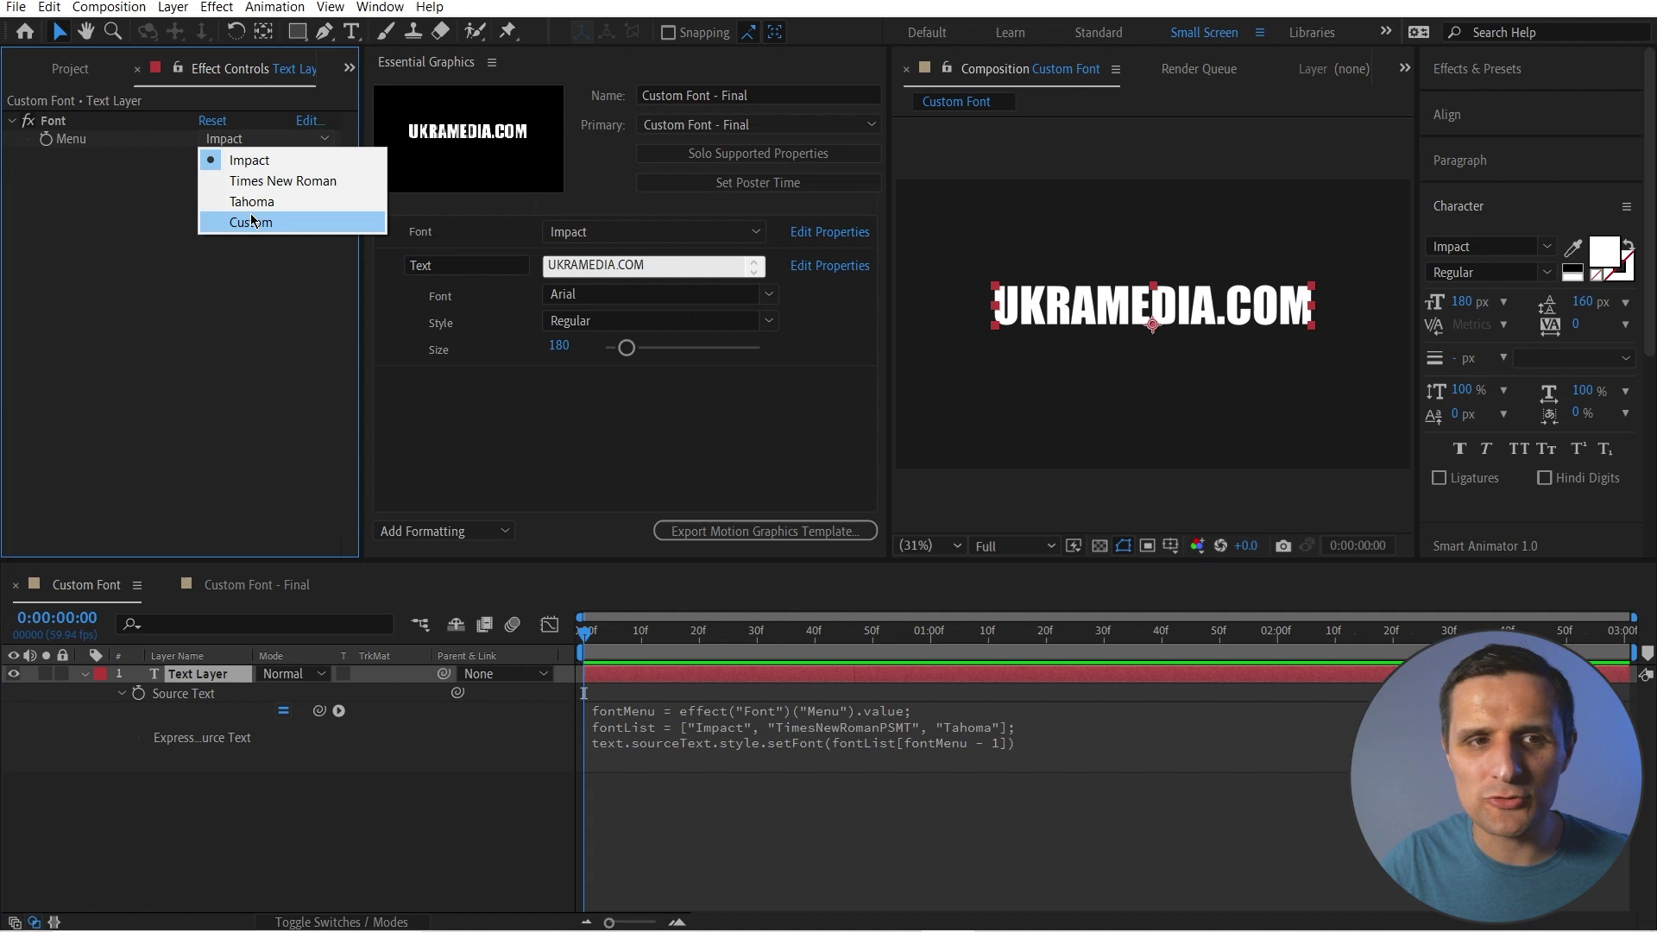
left_click(270, 222)
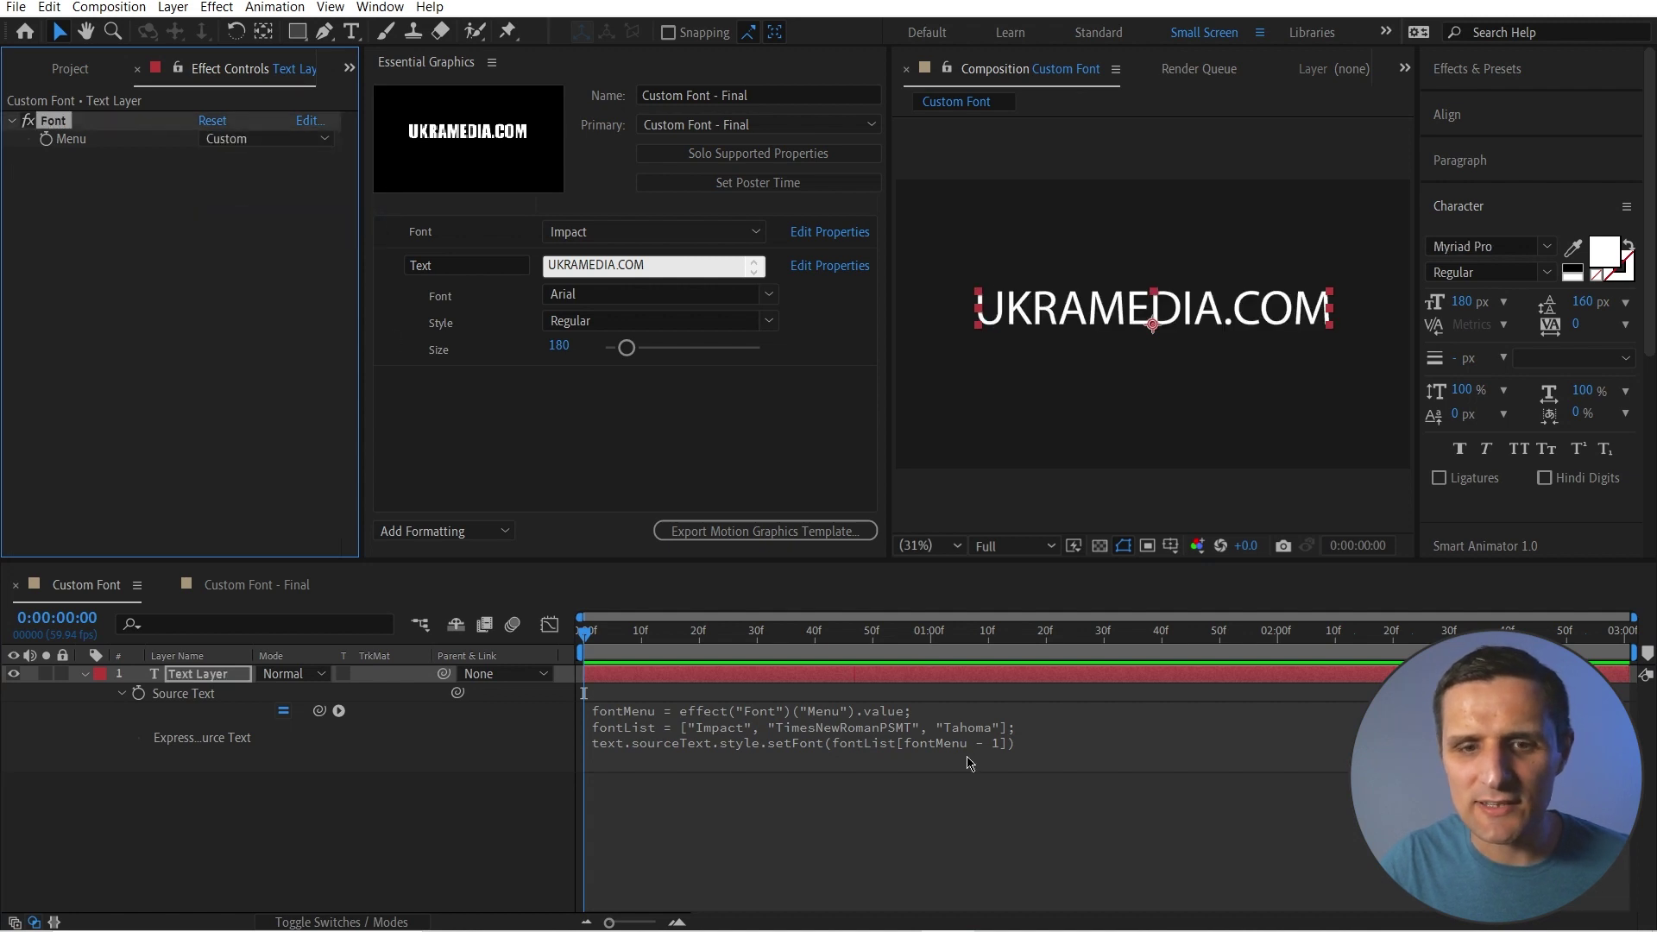
left_click(1067, 740)
left_click(1034, 726)
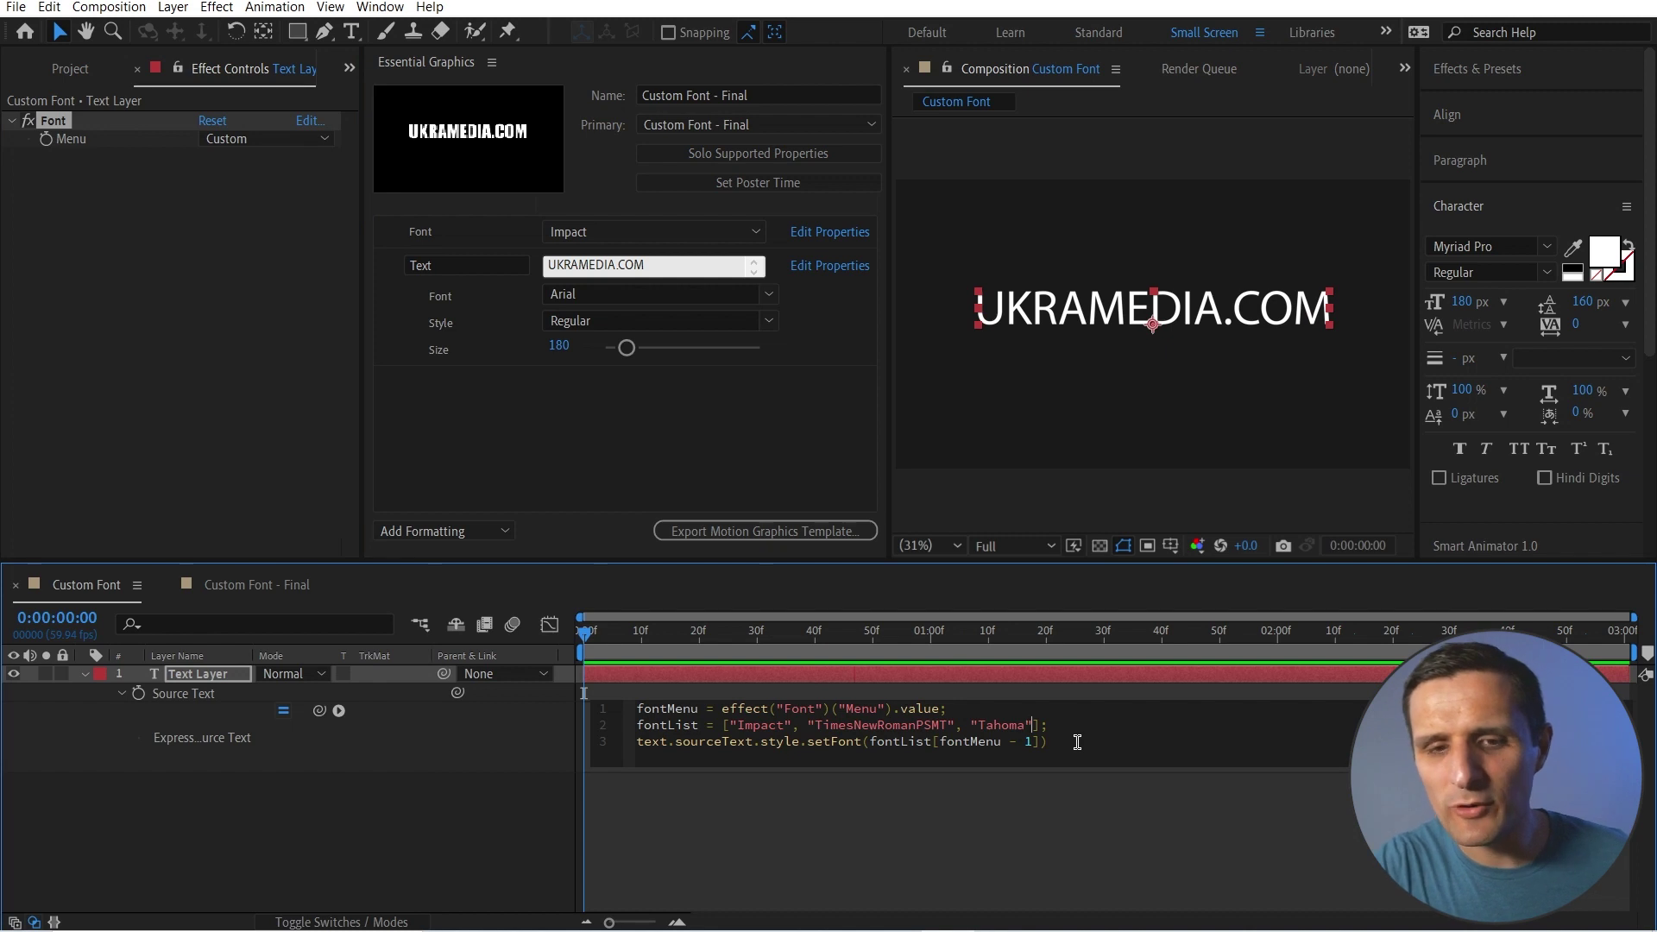
Append ', text.sourceText.style.font' after Tahoma in the font list expression and commit it.
type(",")
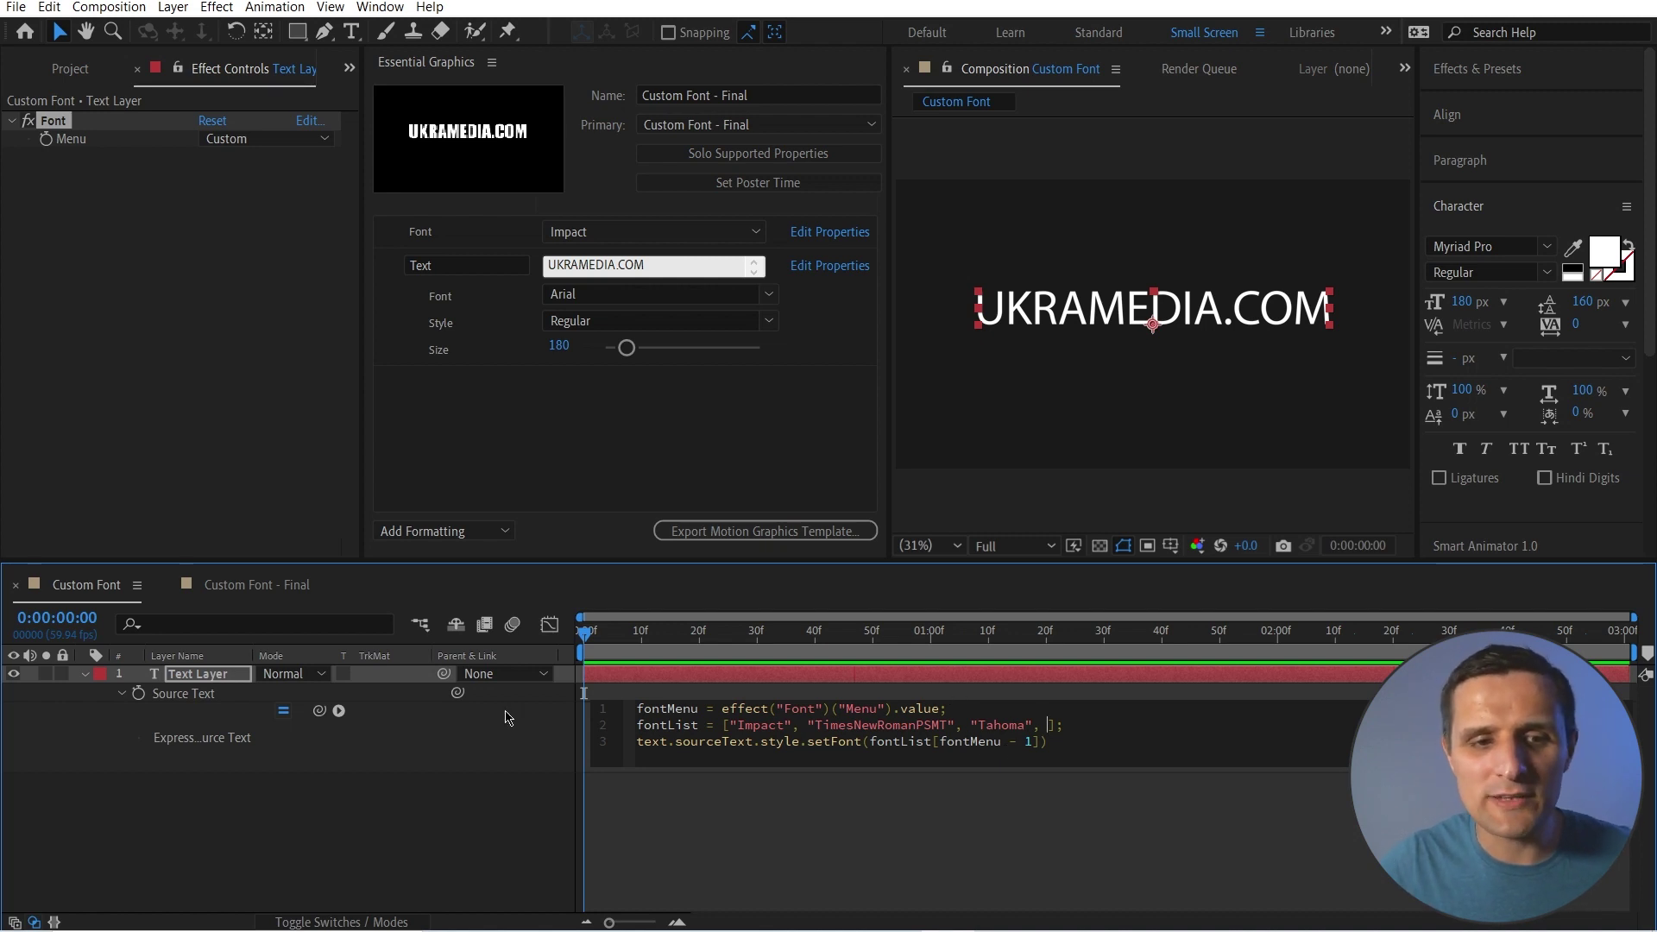
left_click_drag(320, 711, 177, 693)
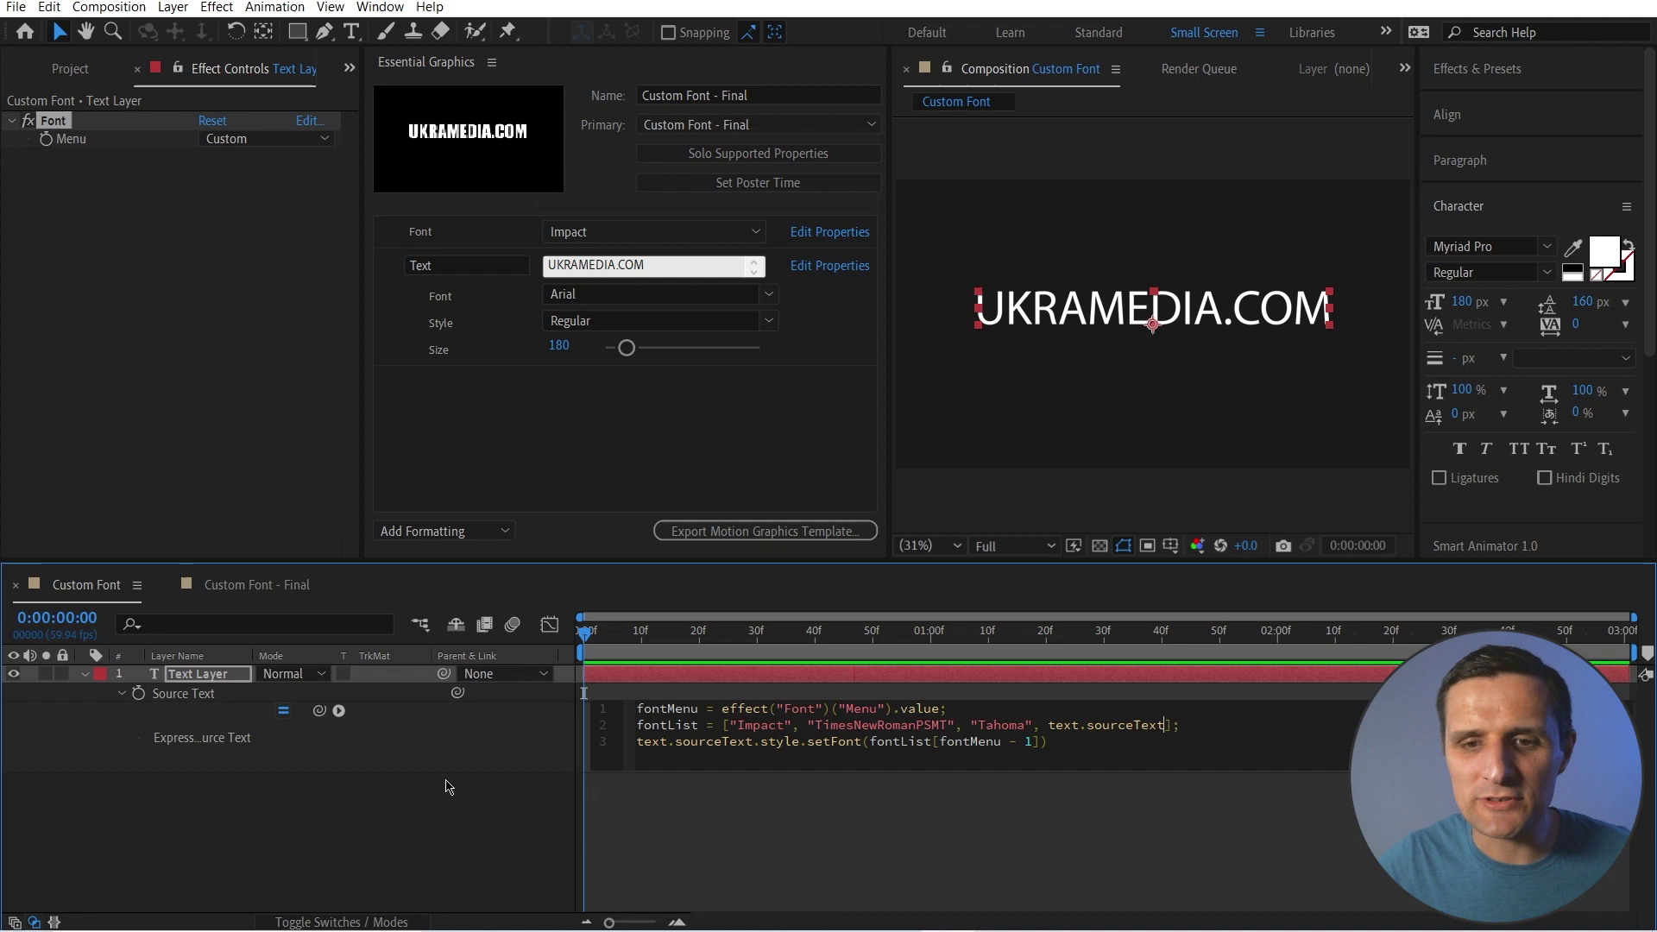
type(".style.font")
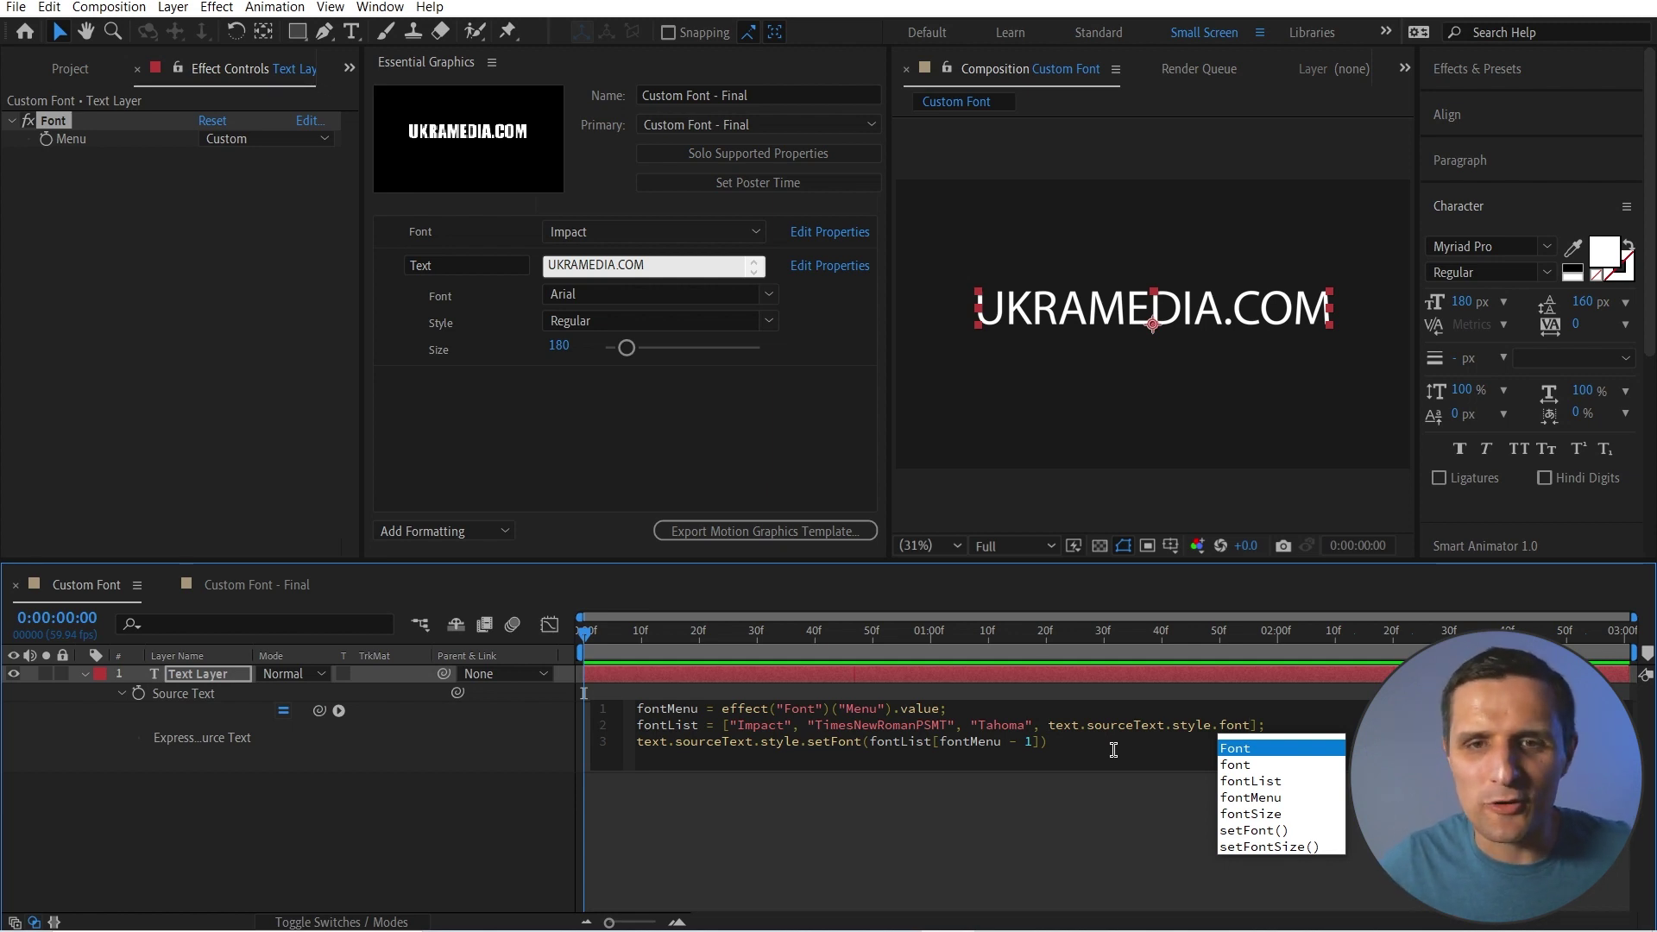
left_click(1102, 823)
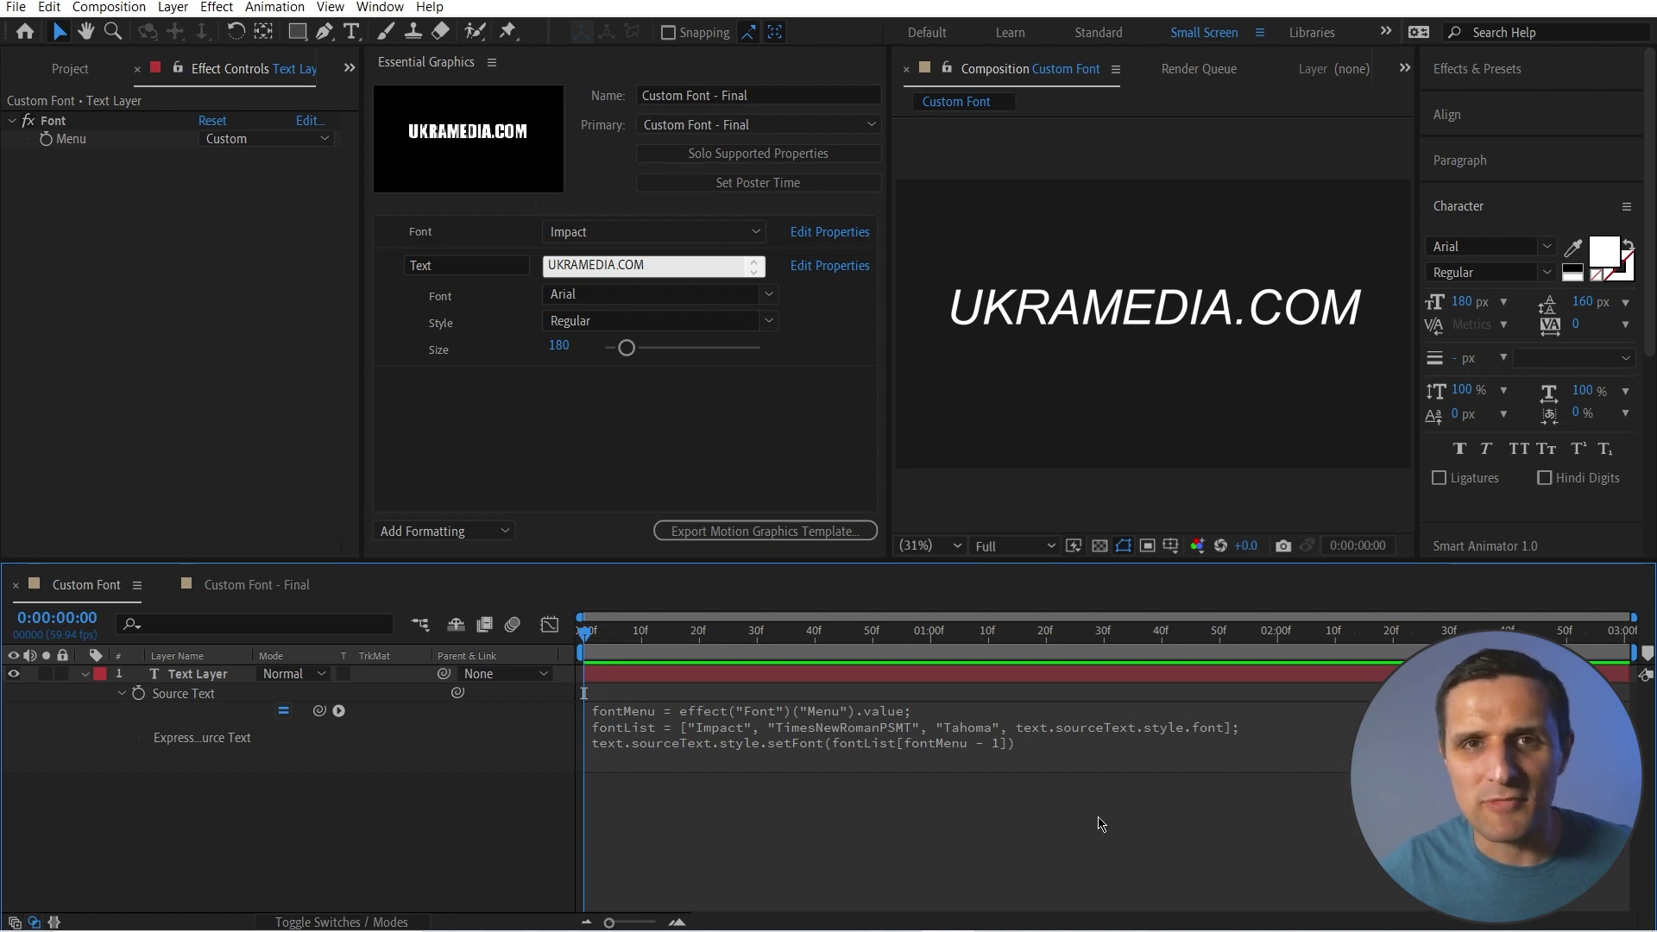
Cycle the font menu through Impact, Times New Roman, Tahoma and finally Custom.
left_click(291, 139)
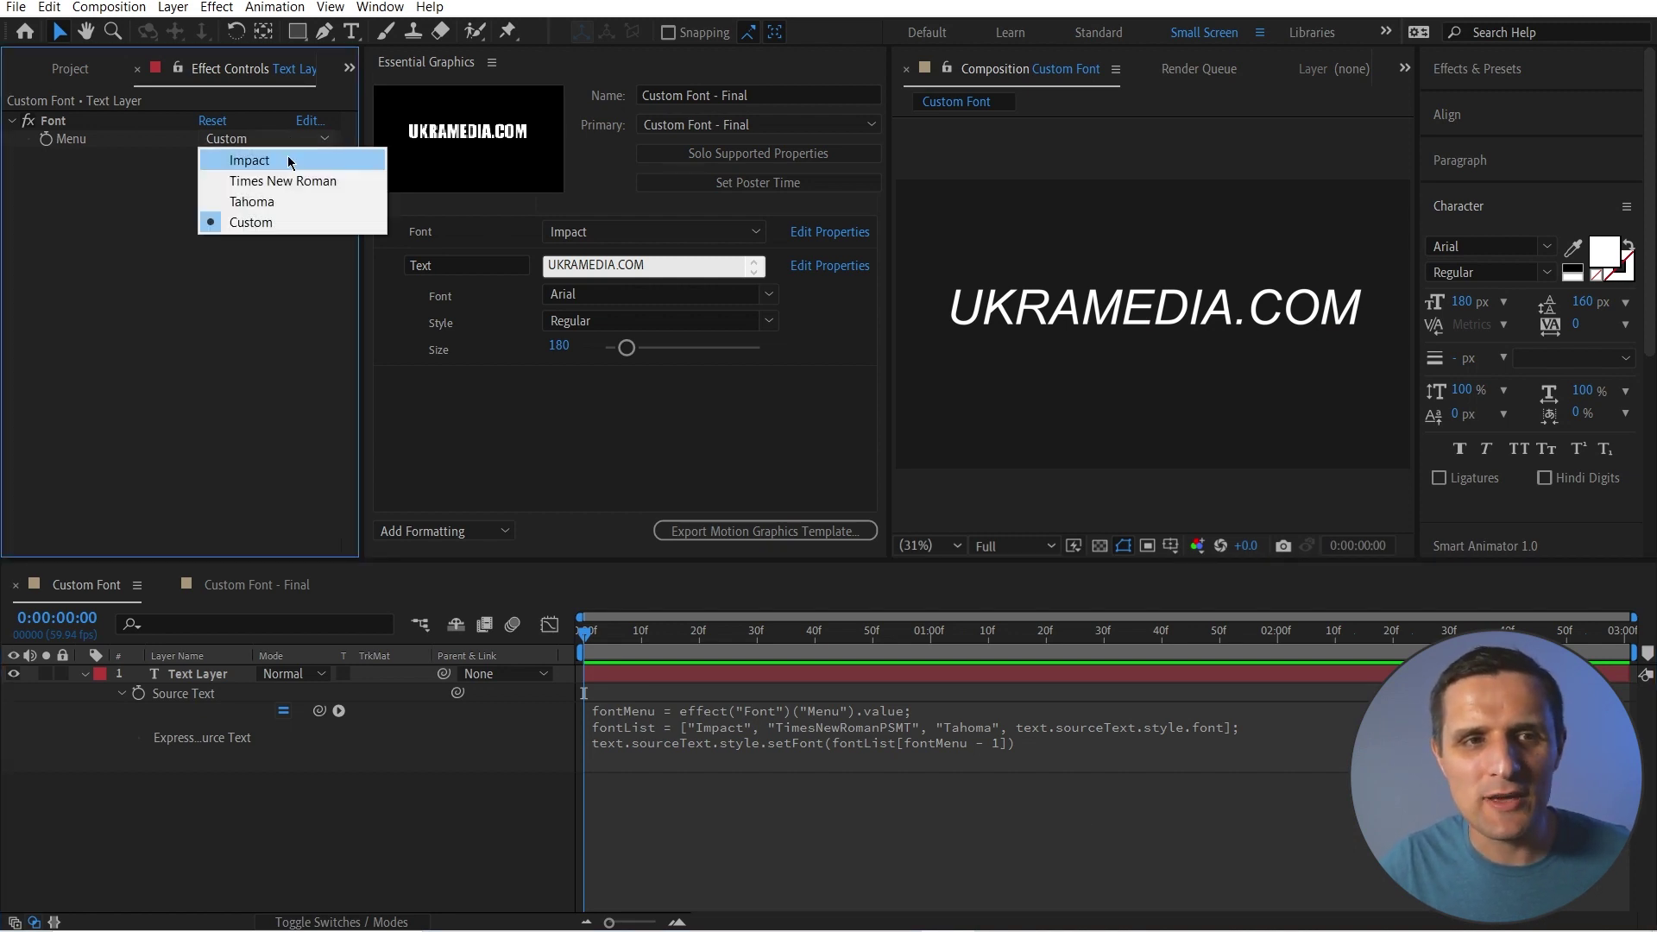
left_click(290, 162)
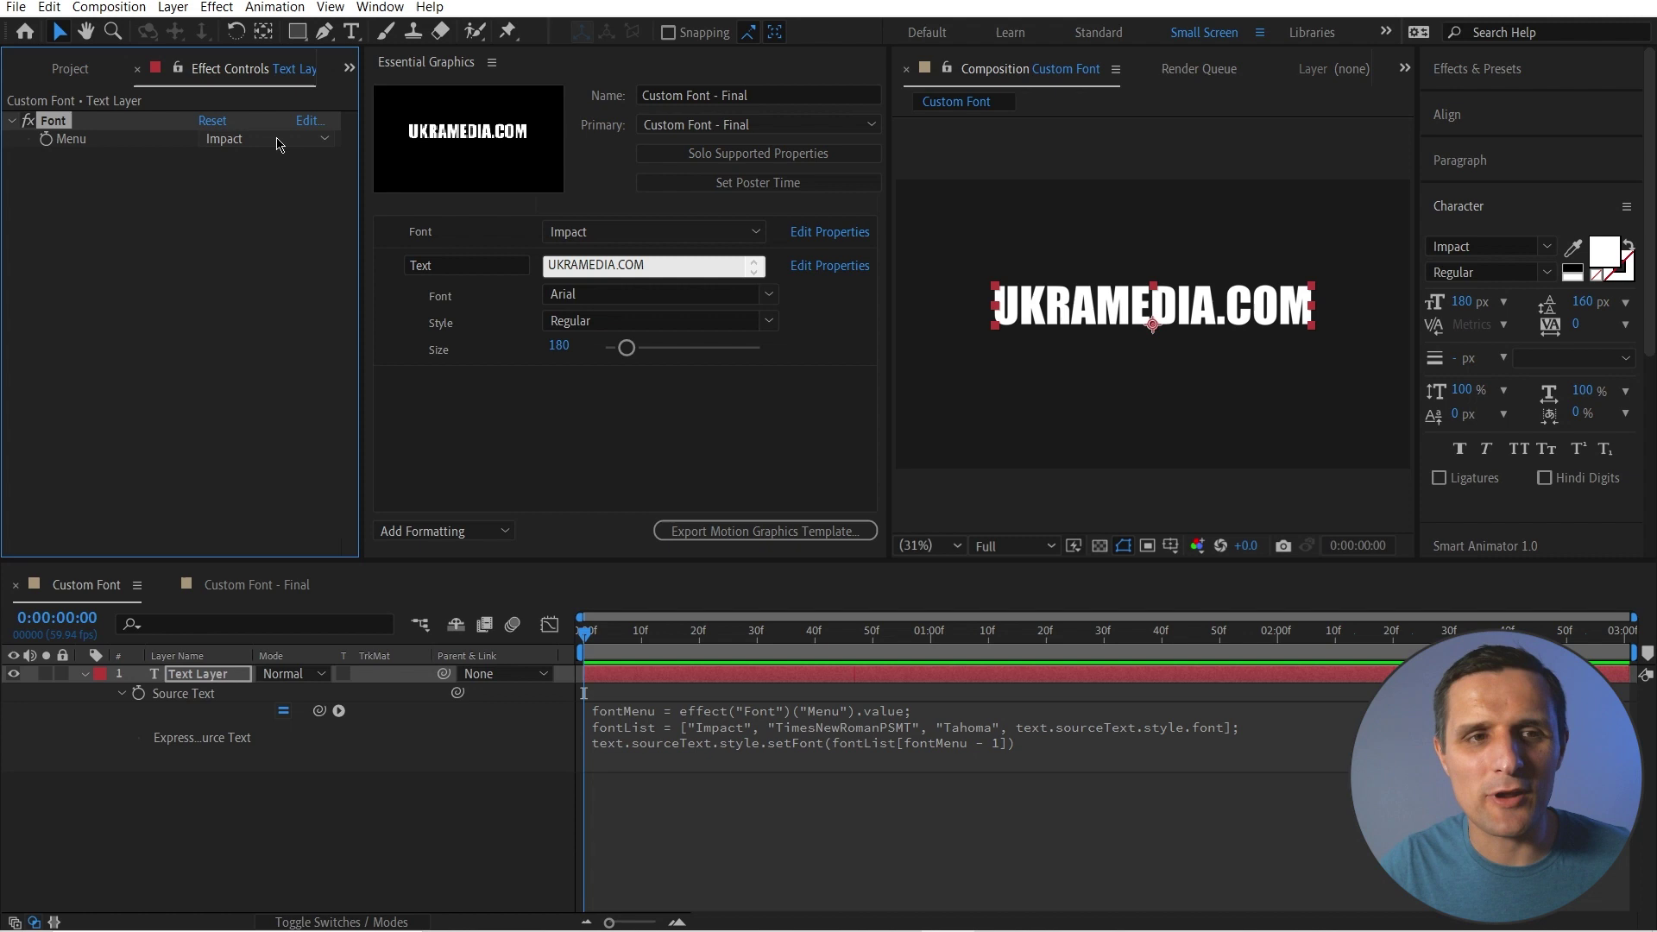
left_click(289, 140)
left_click(291, 182)
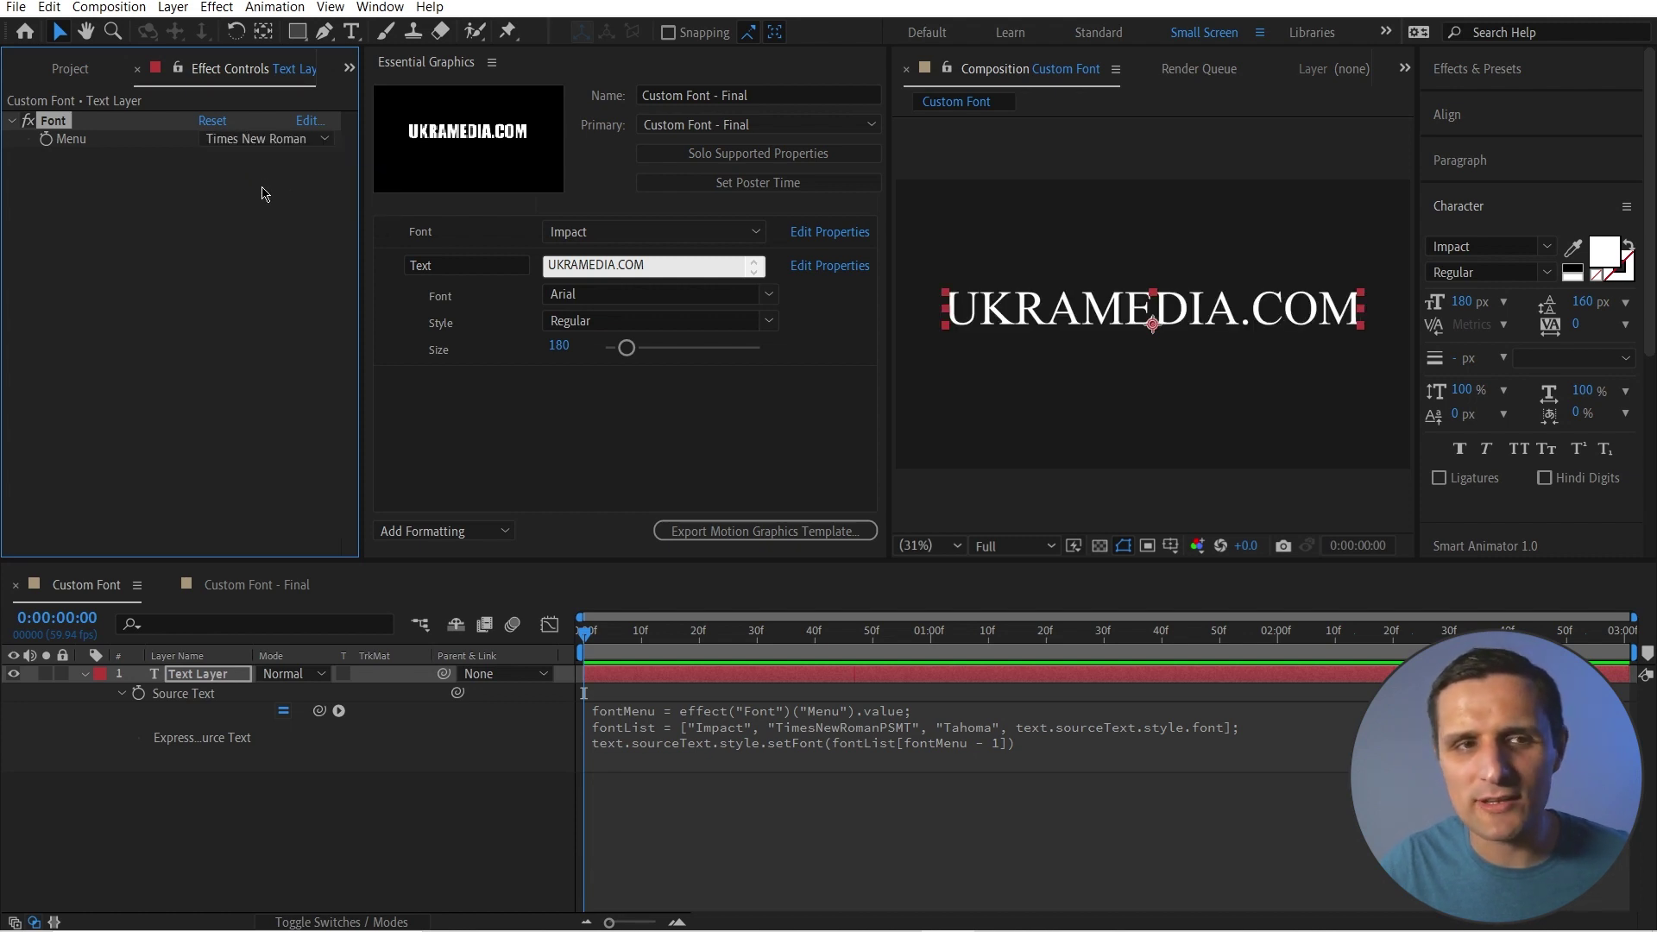
left_click(259, 139)
left_click(254, 203)
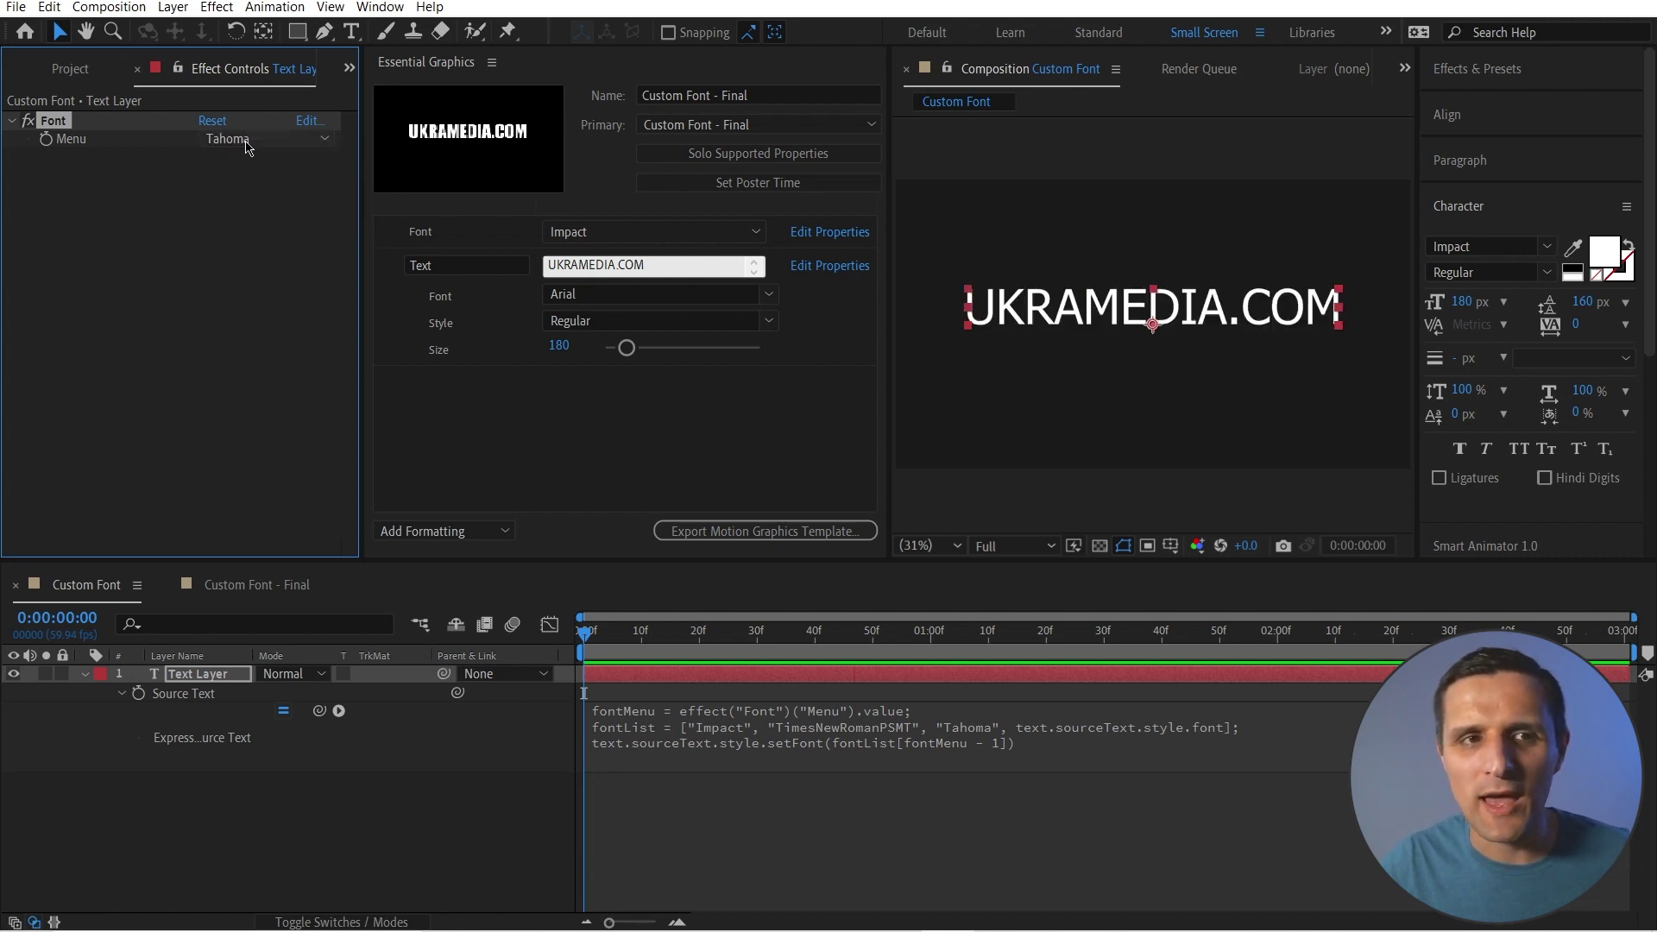
left_click(246, 142)
left_click(293, 222)
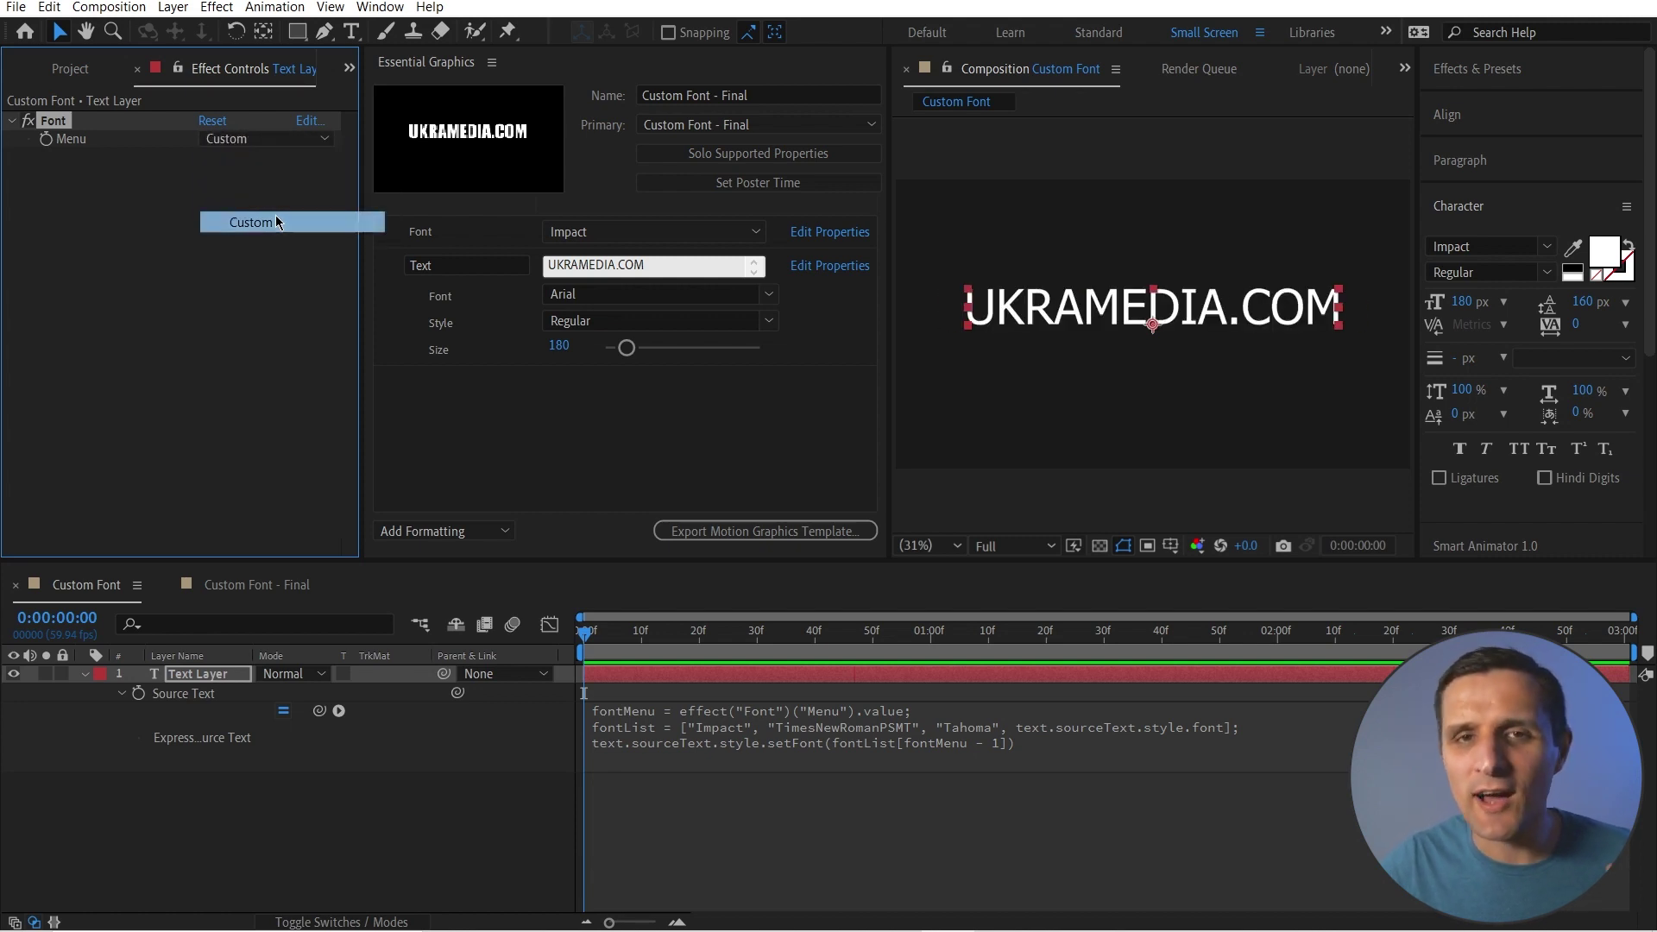
Set the text layer's font to Bell MT in the Character panel.
left_click(807, 675)
left_click(1546, 249)
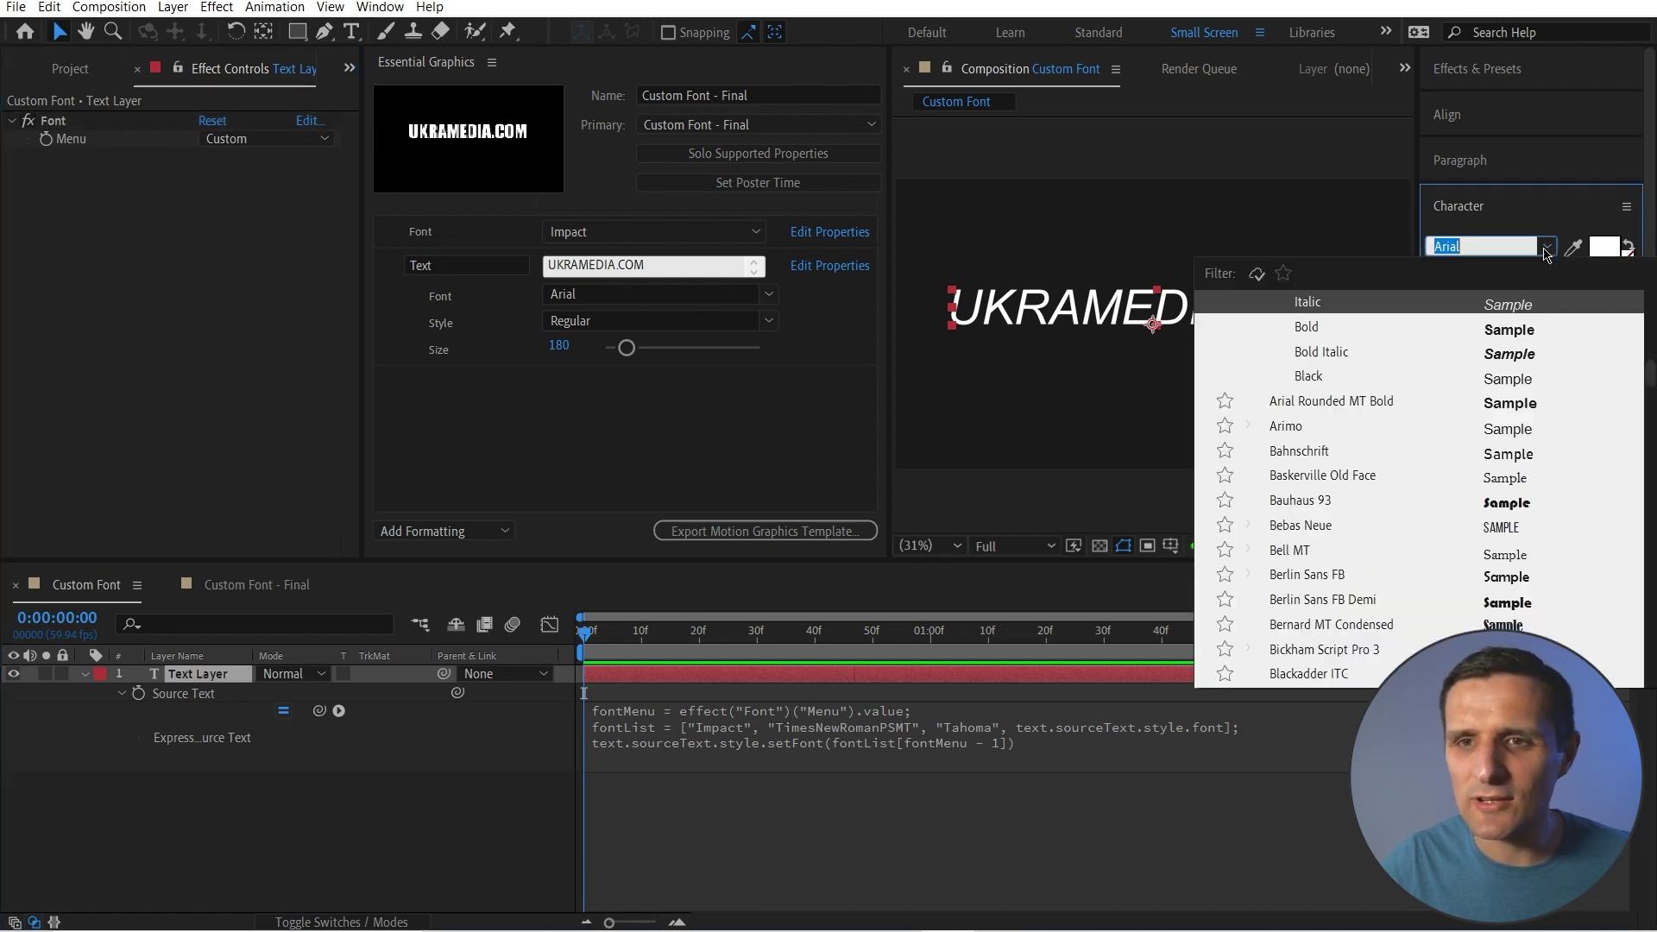
left_click(1310, 554)
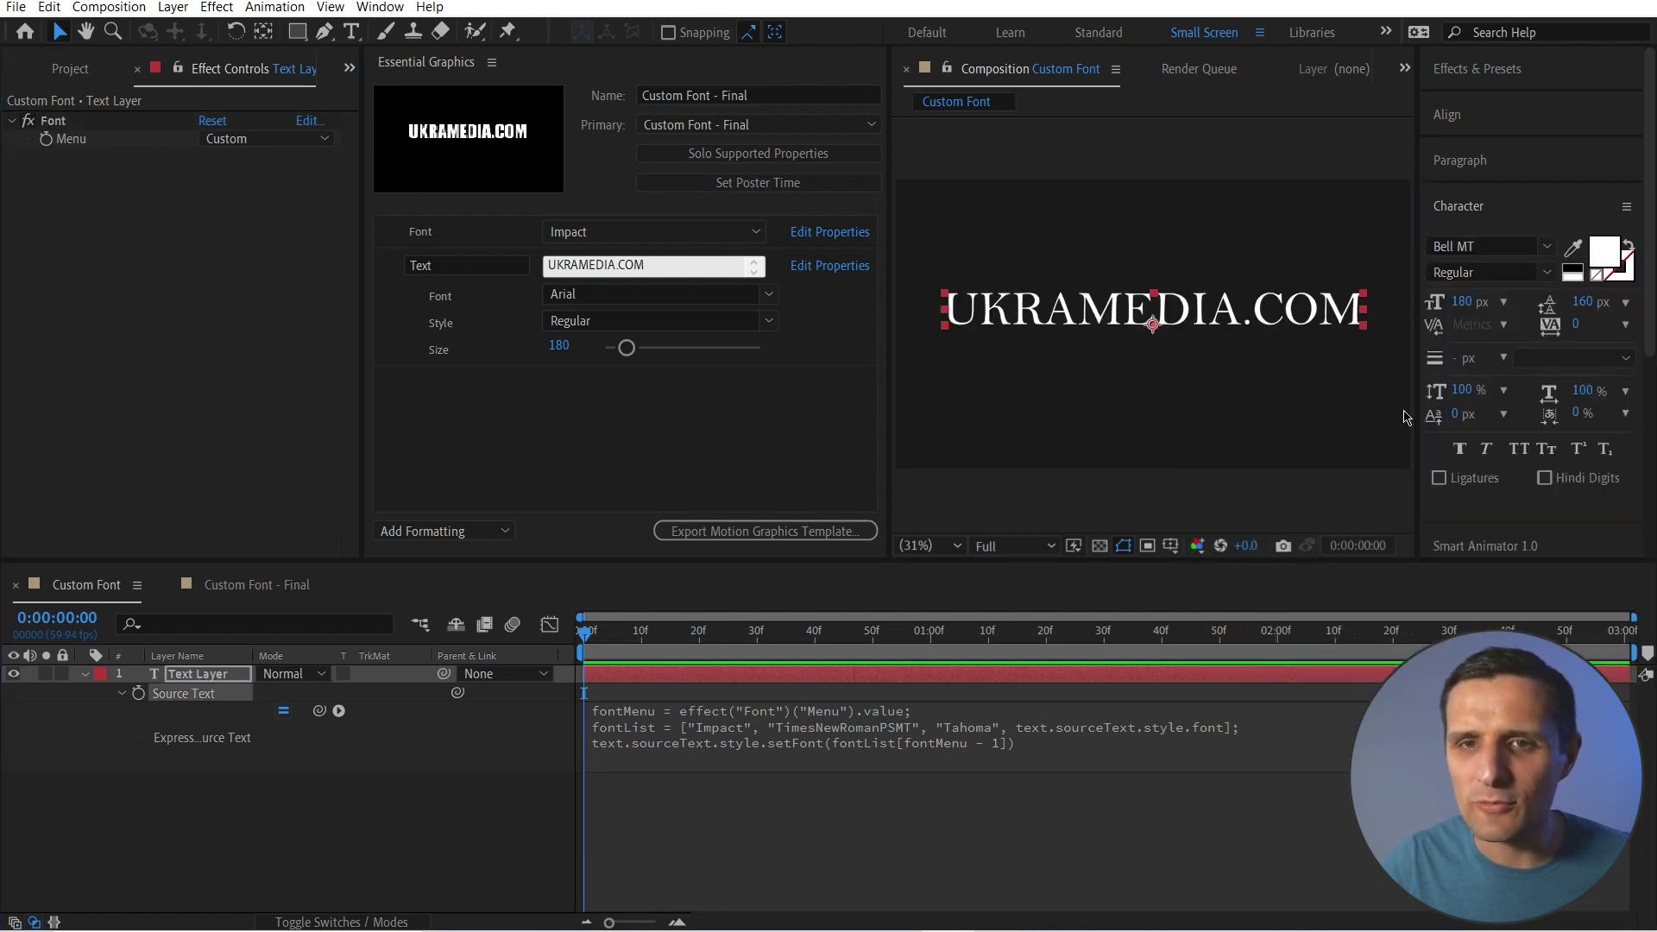
left_click(815, 689)
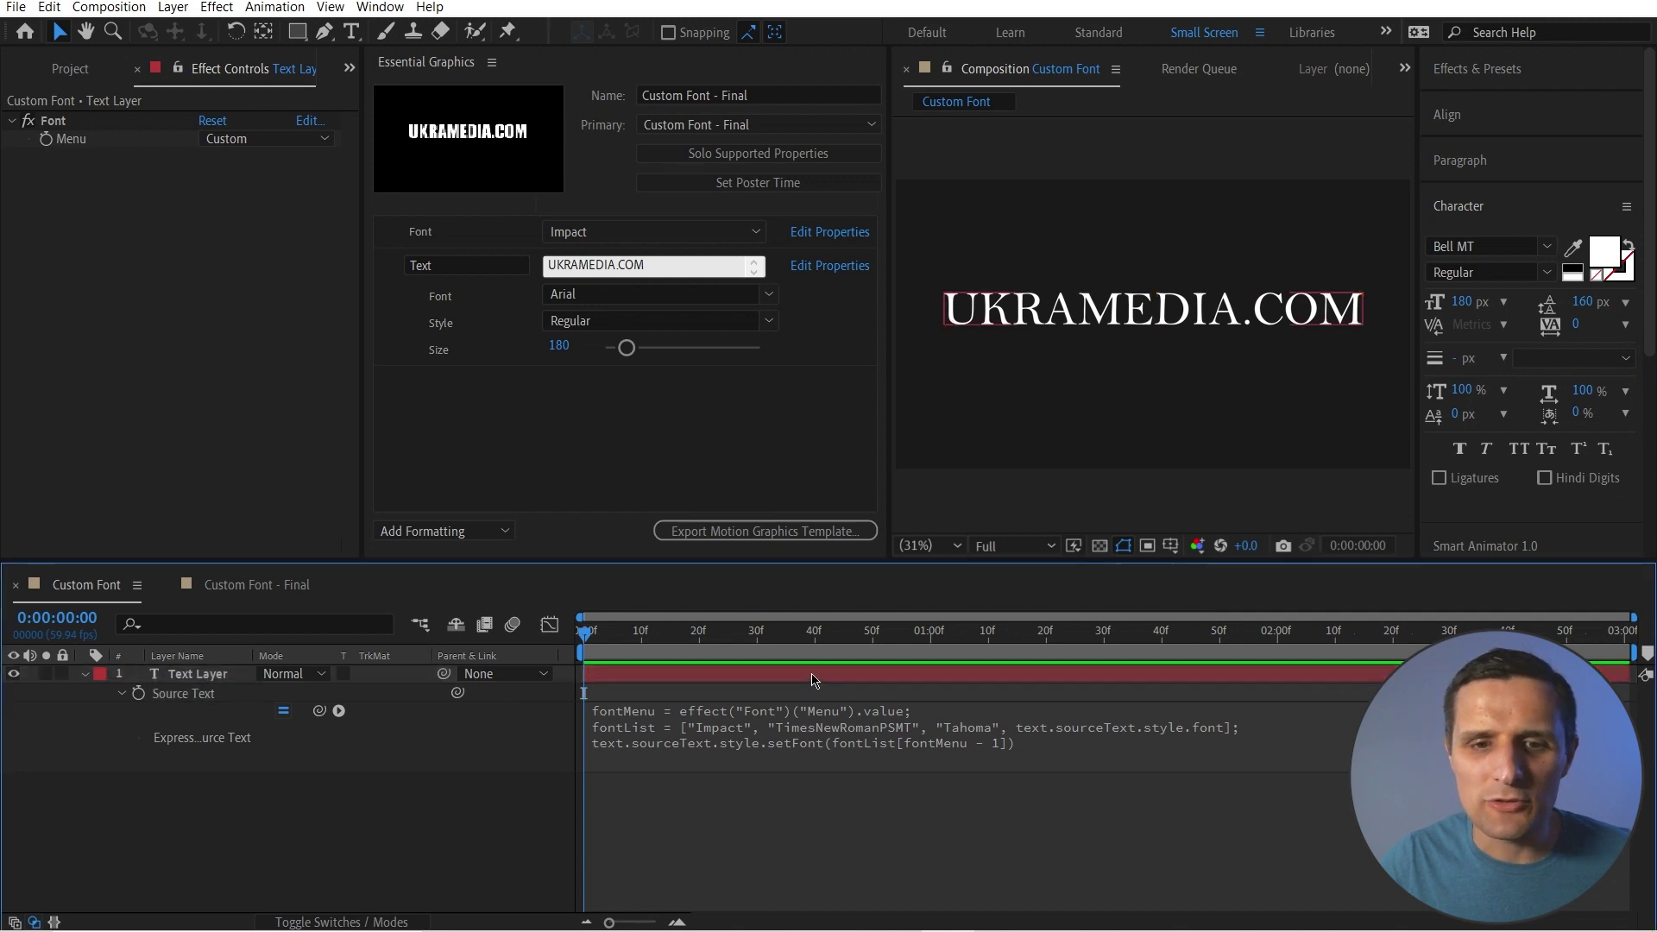
Load Custom Font into Essential Graphics and enable Custom Font Selection for its Text property.
left_click(813, 681)
right_click(449, 775)
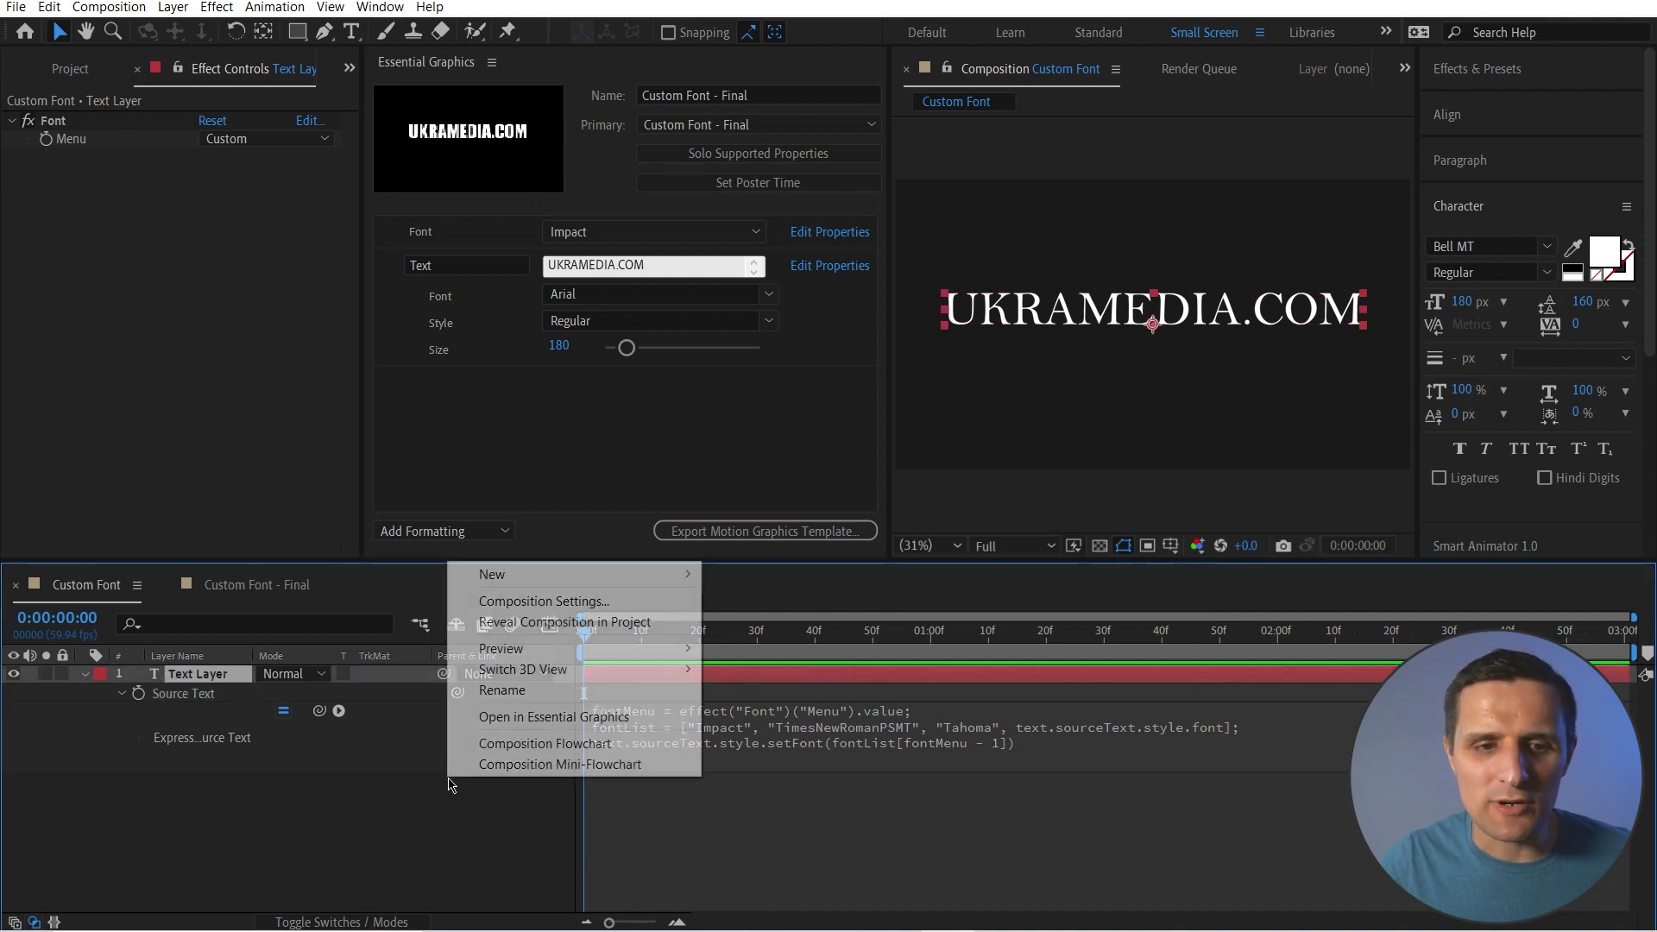
left_click(555, 717)
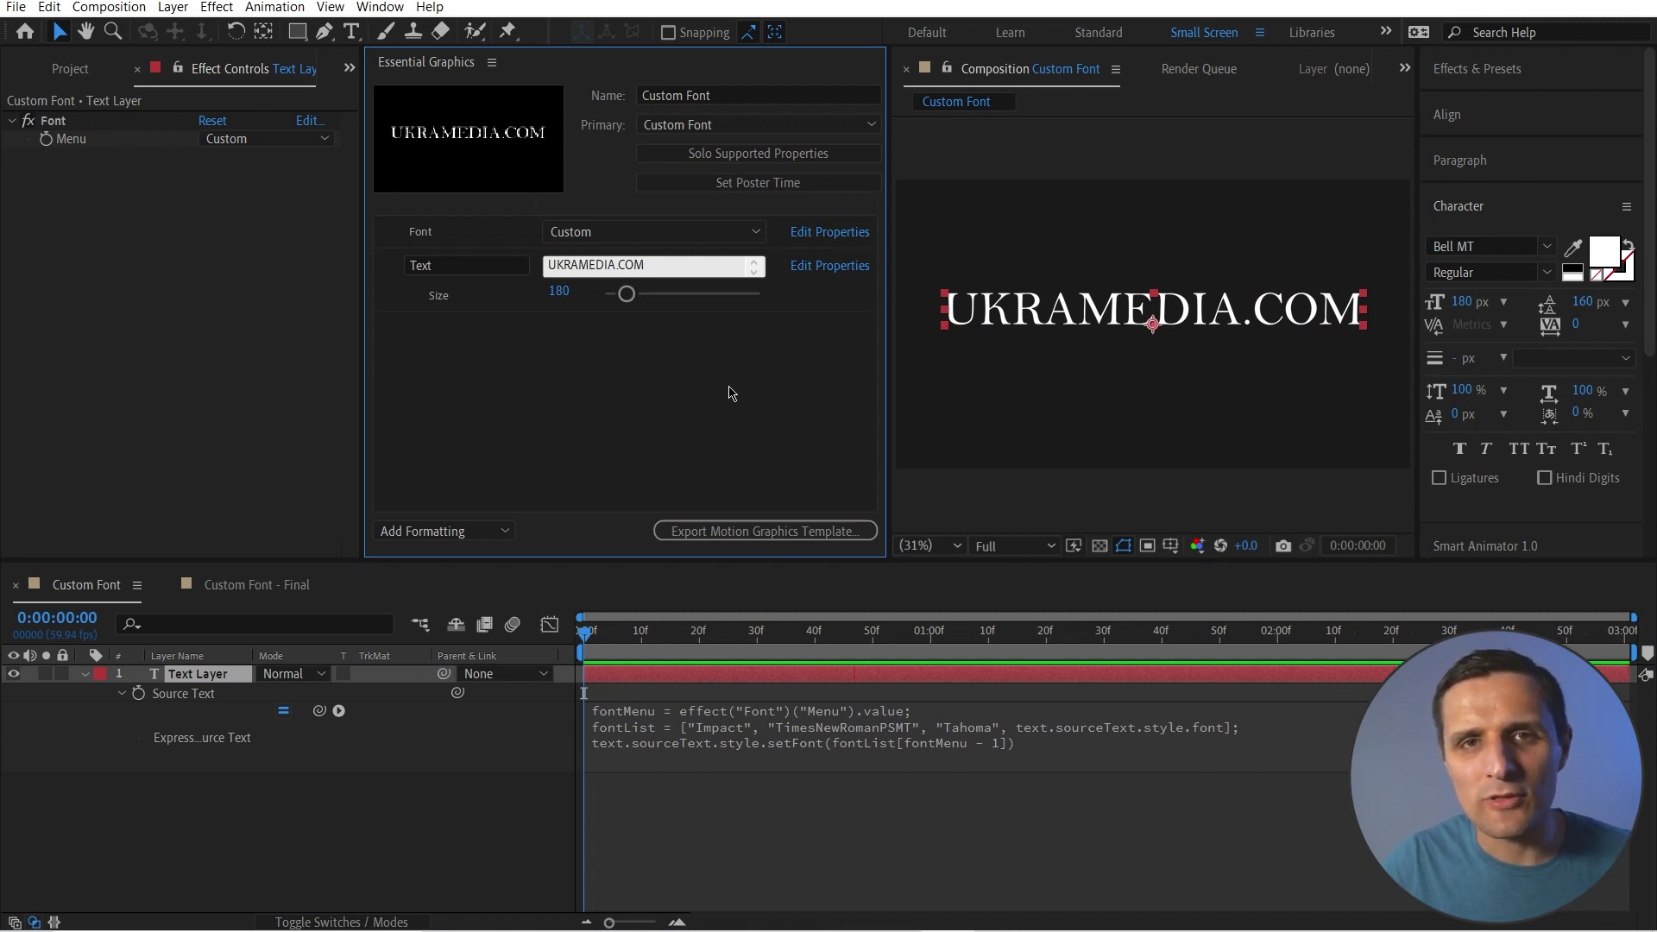
left_click(824, 269)
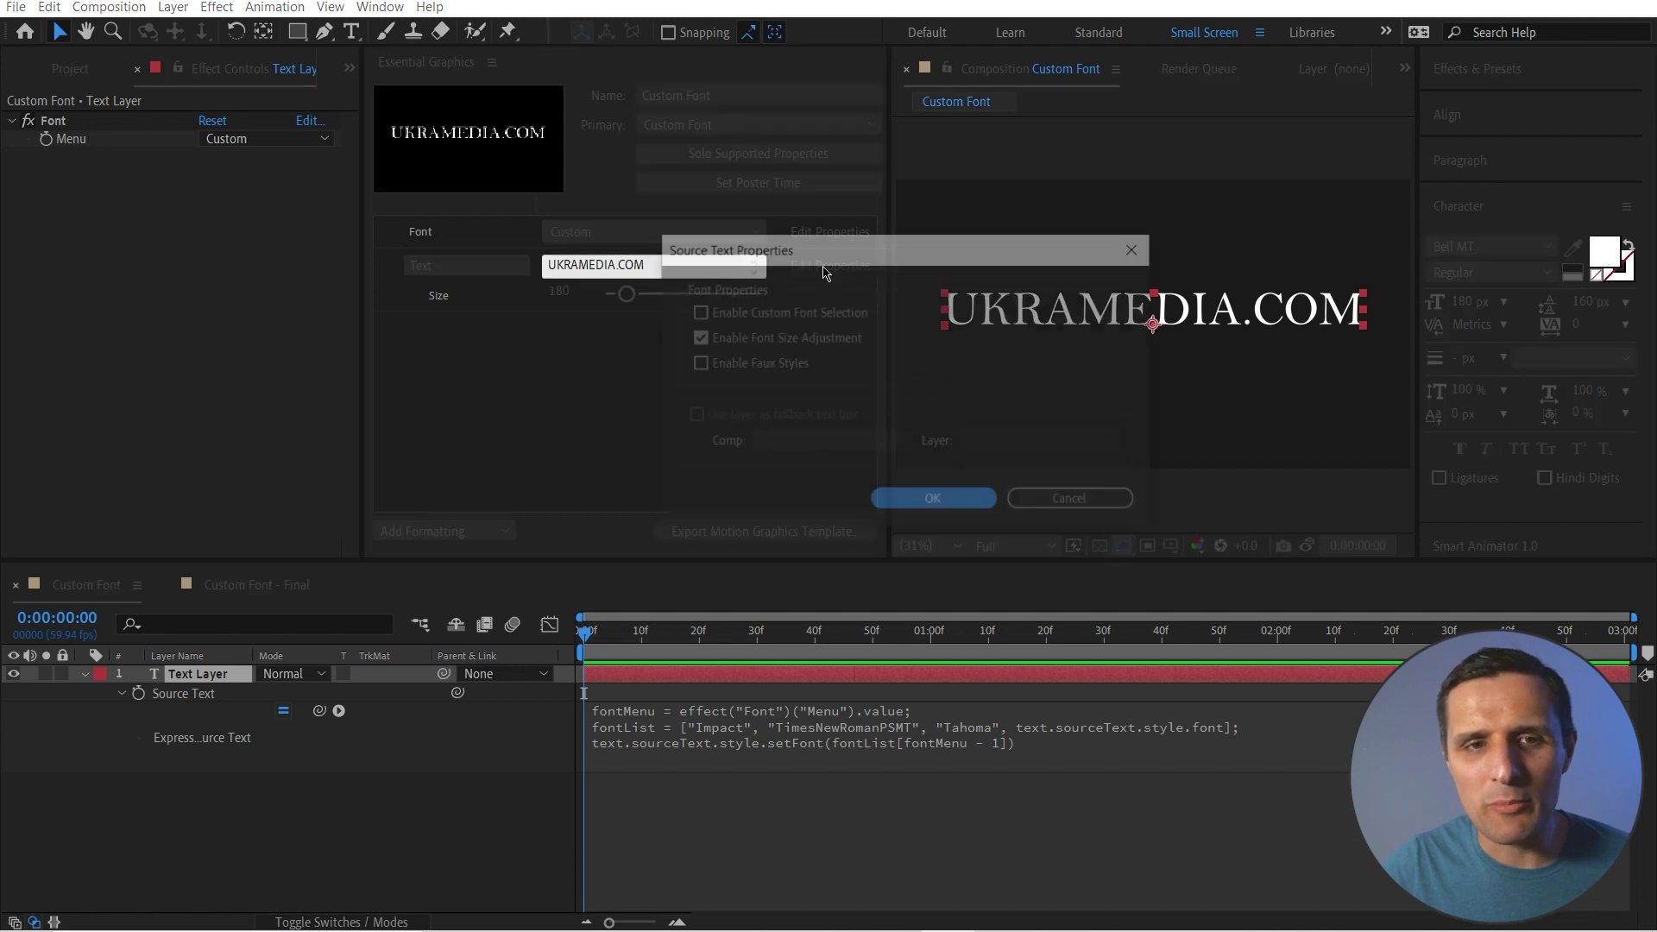
left_click(696, 312)
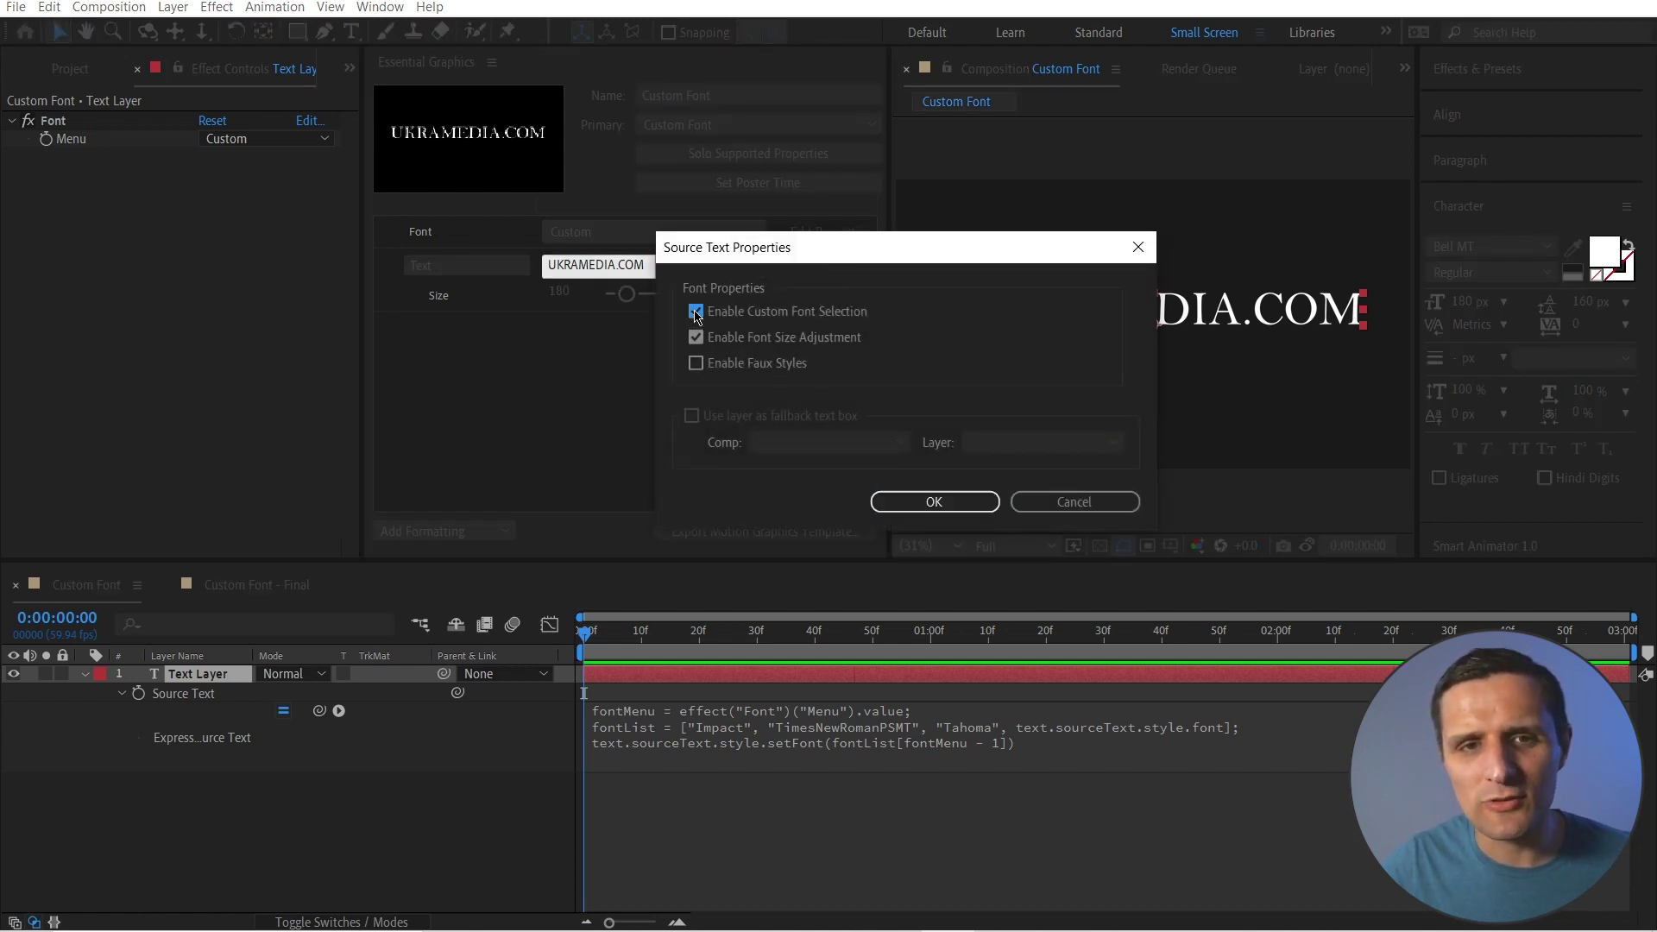
left_click(932, 498)
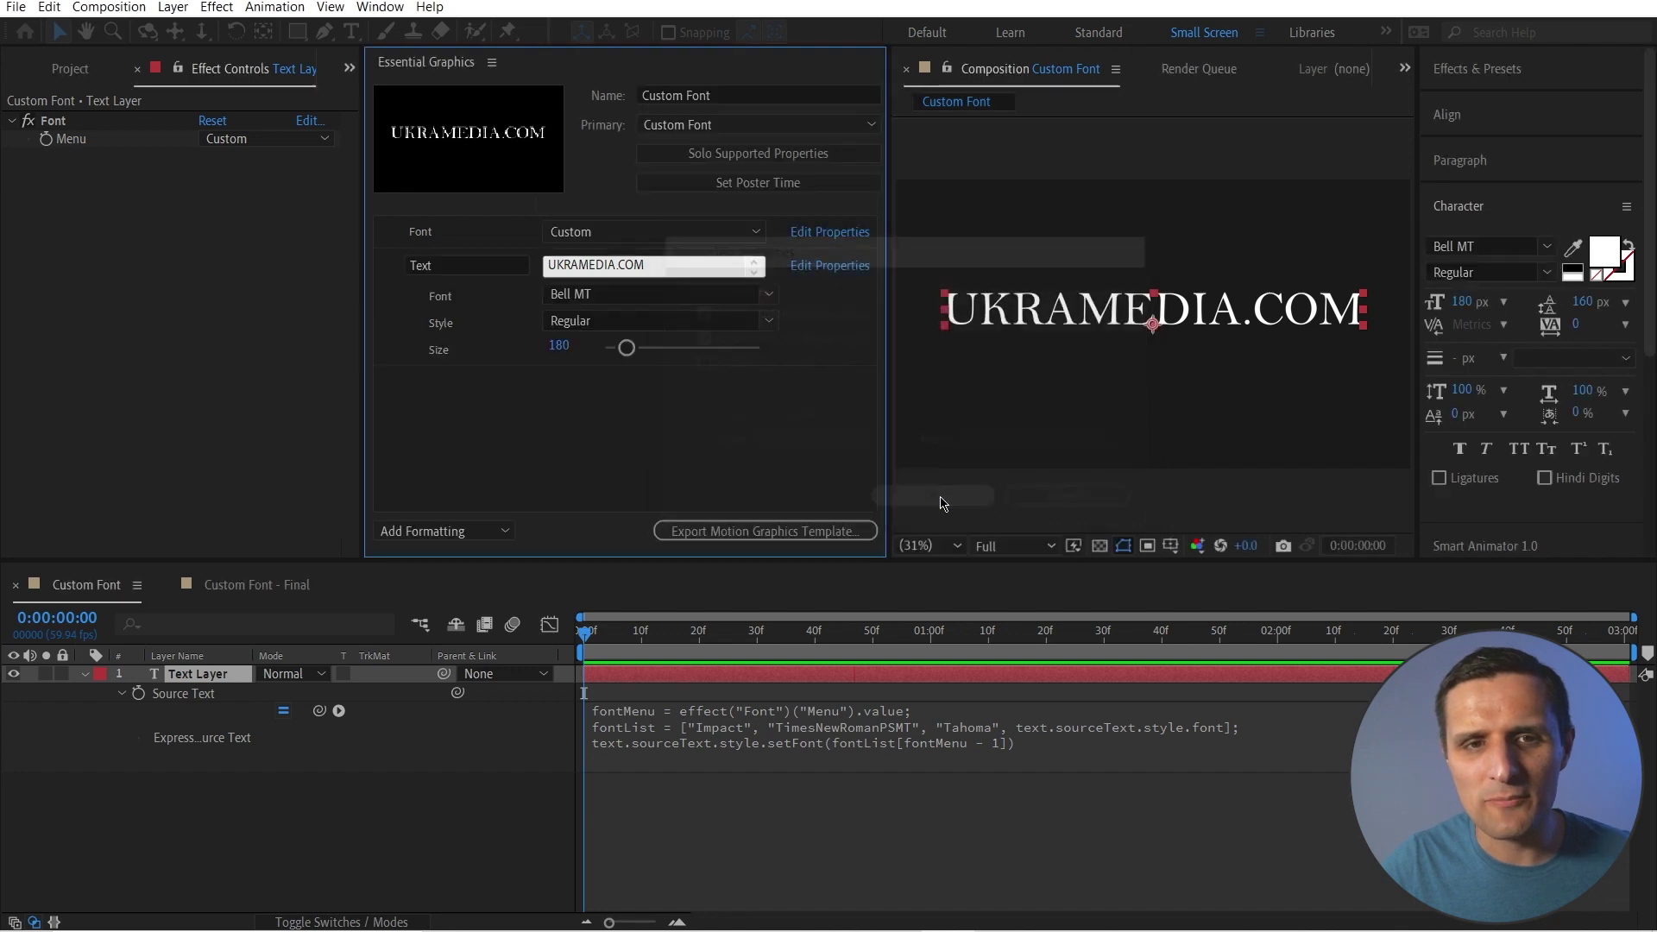
Keep the Essential Graphics font menu on Custom and preview the available font list.
left_click(629, 233)
left_click(597, 330)
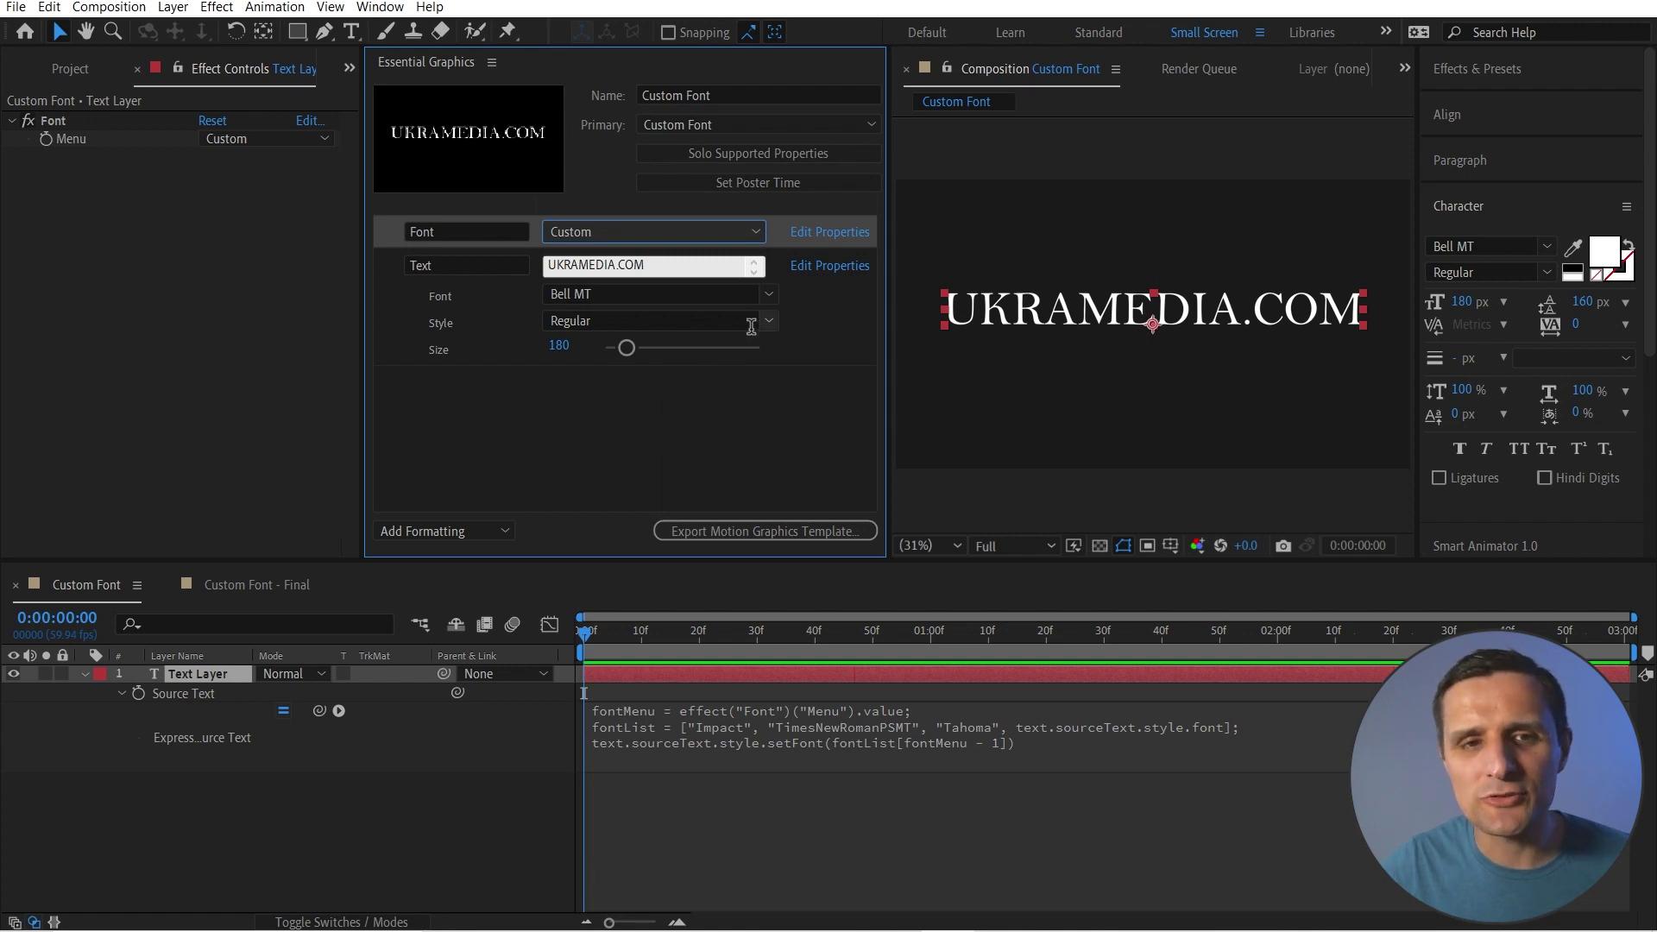
left_click(768, 294)
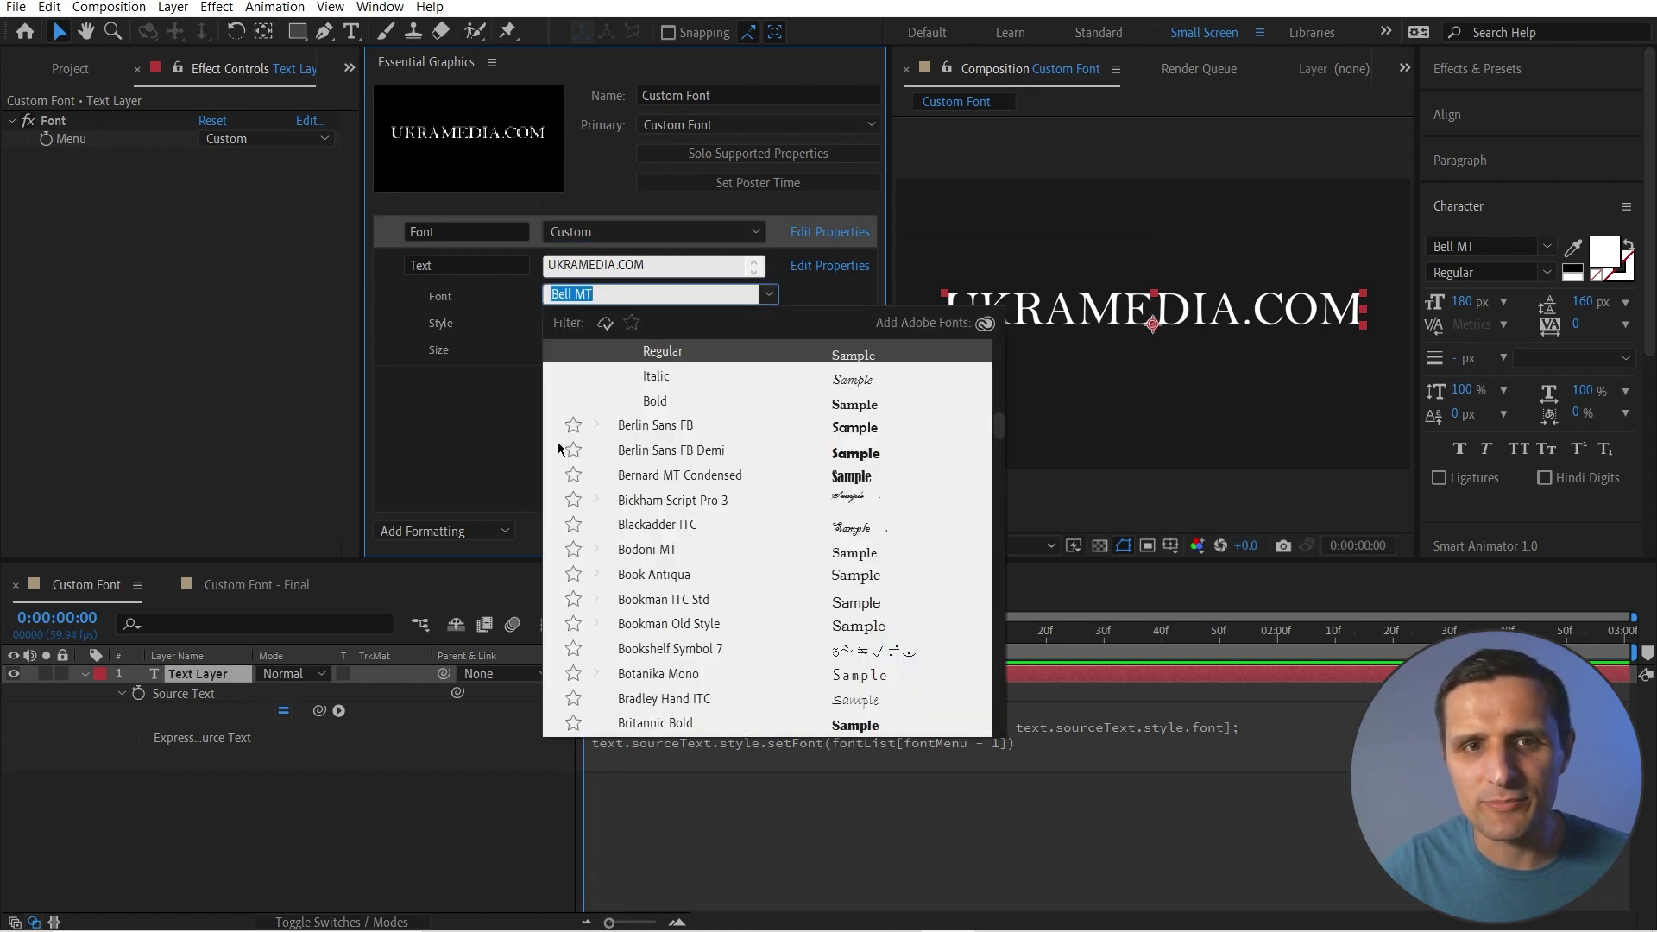
key("Escape")
Switch the Essential Graphics font to Impact, back to Custom, and bring up the font list.
left_click(617, 231)
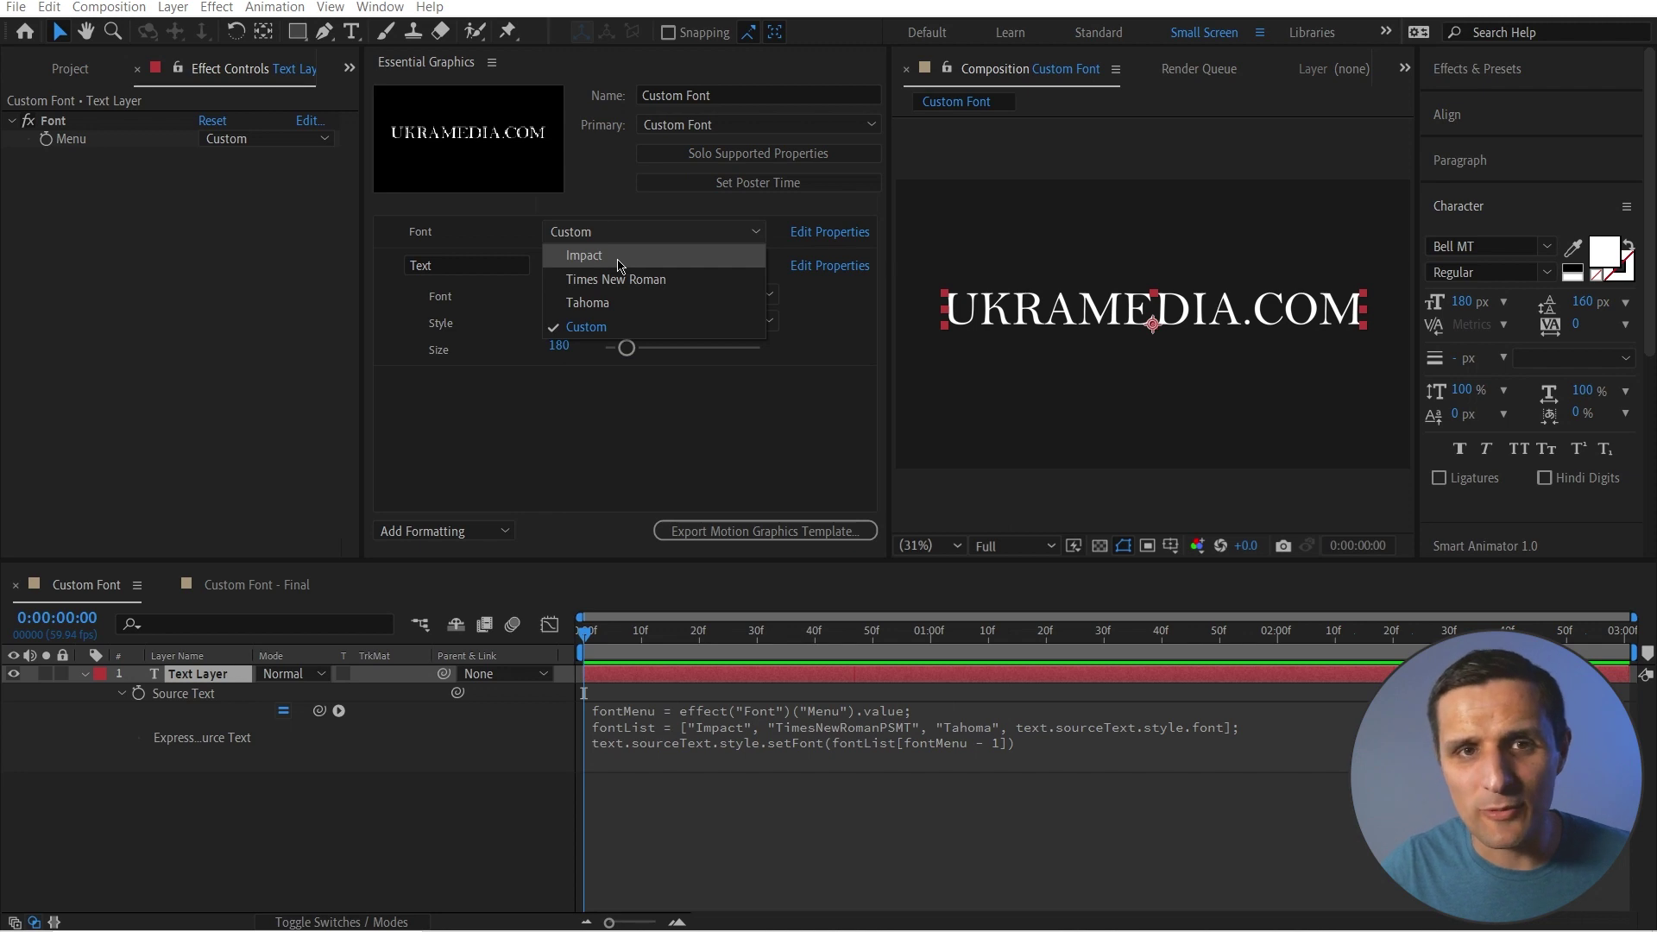
left_click(618, 255)
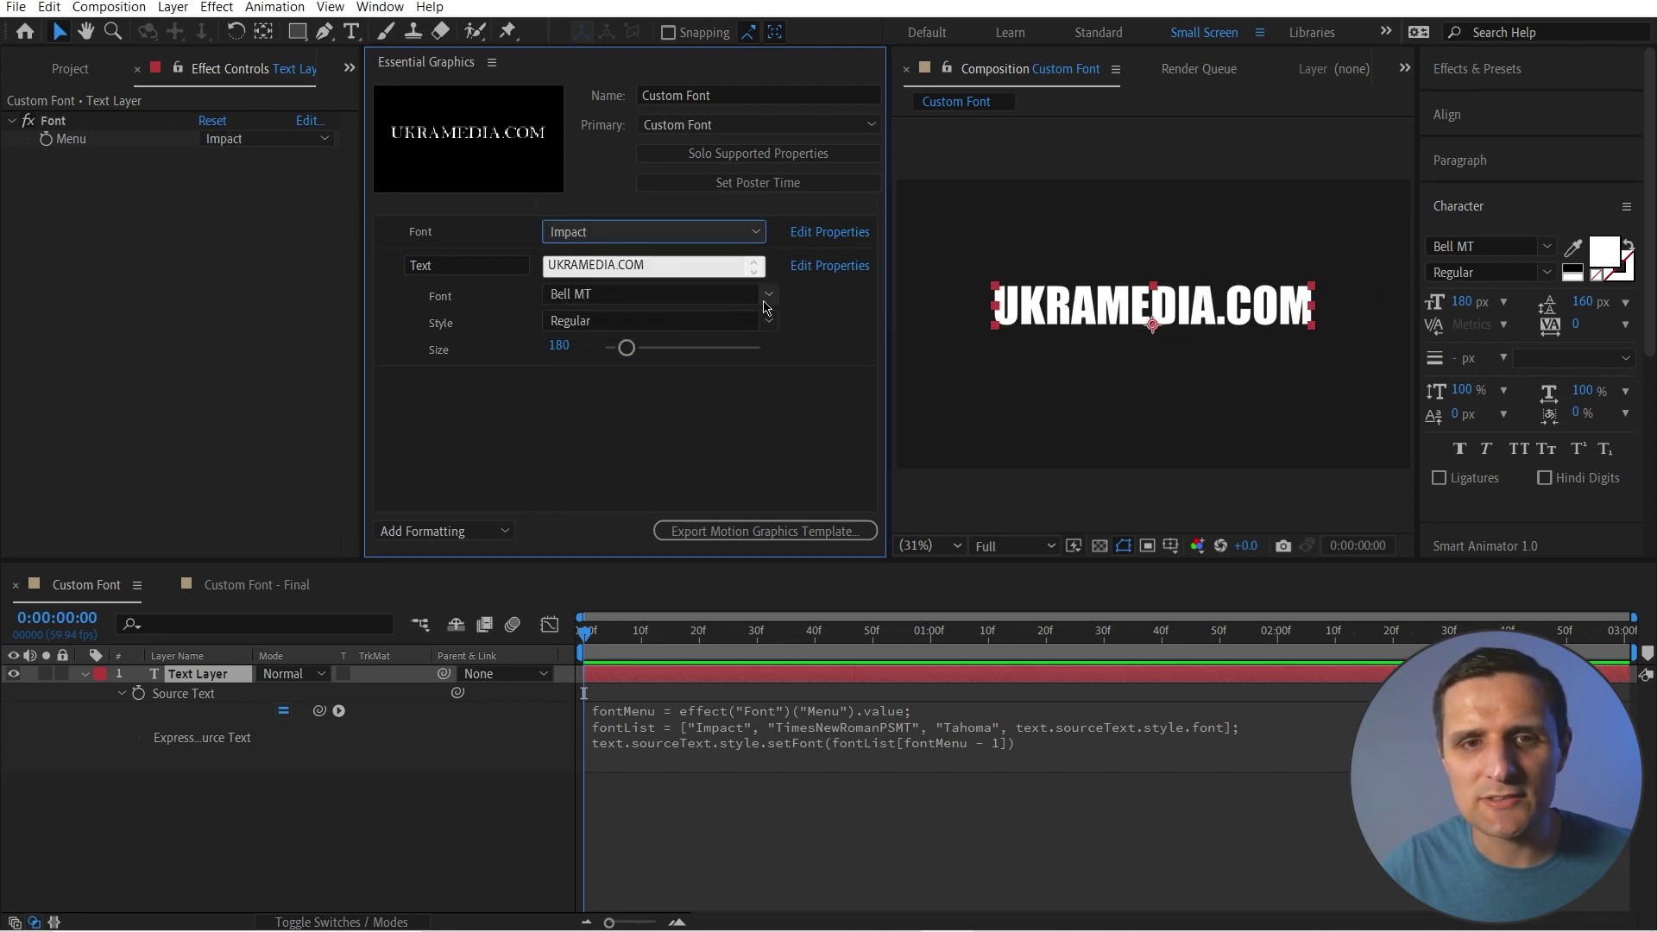
left_click(765, 298)
left_click(665, 374)
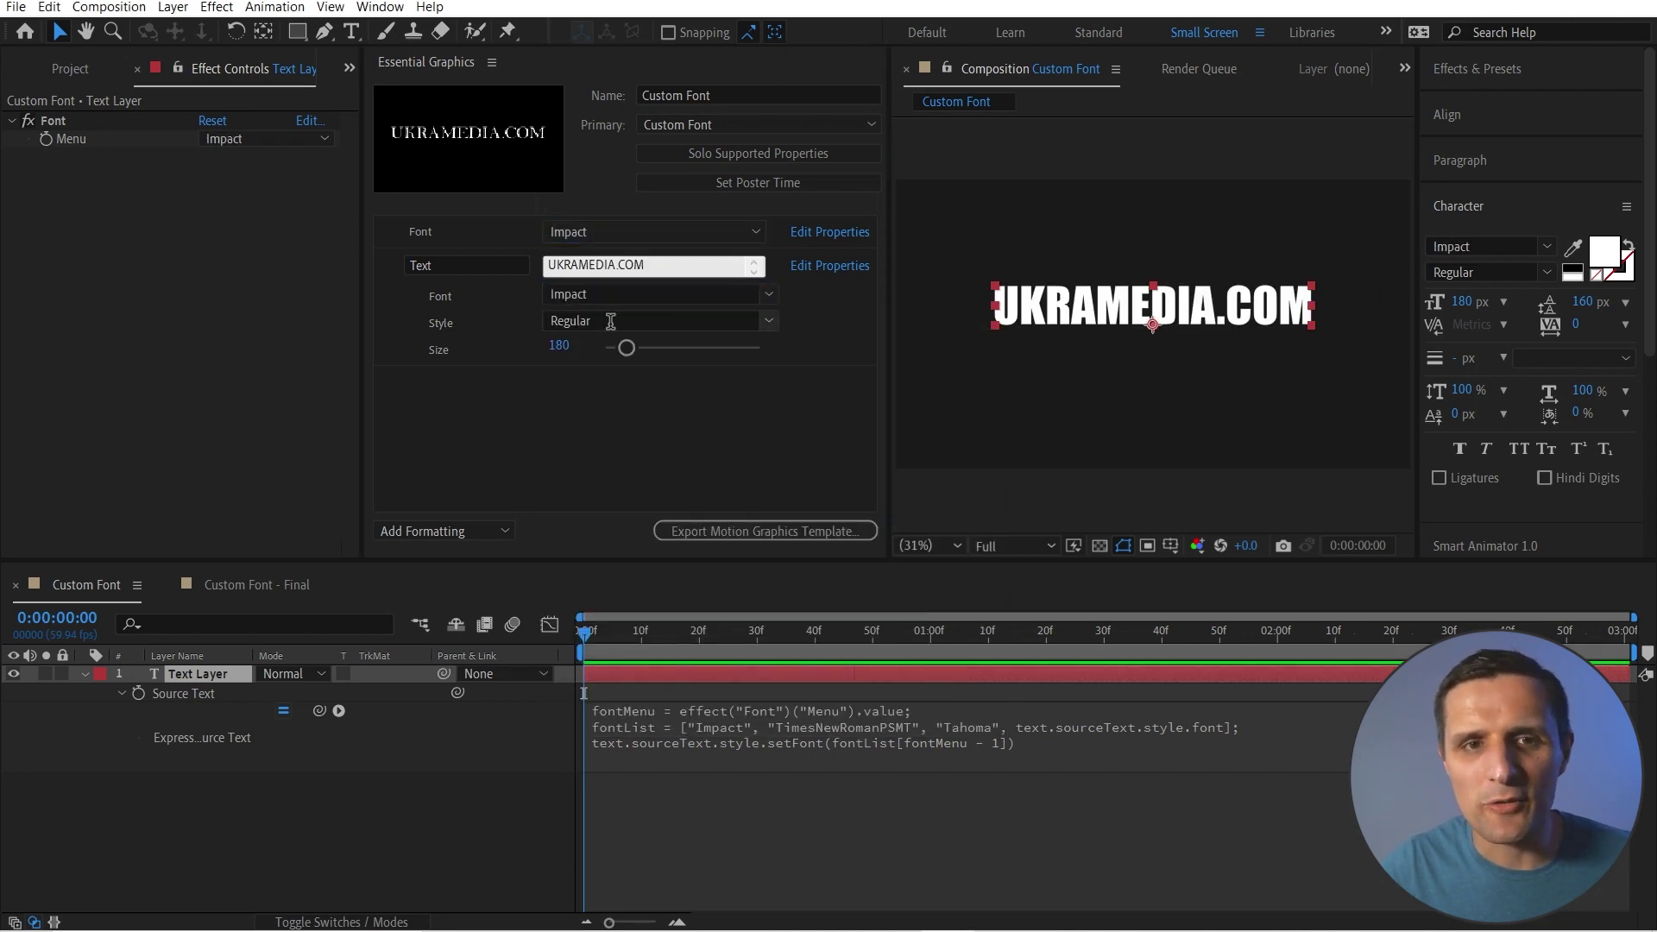
left_click(644, 235)
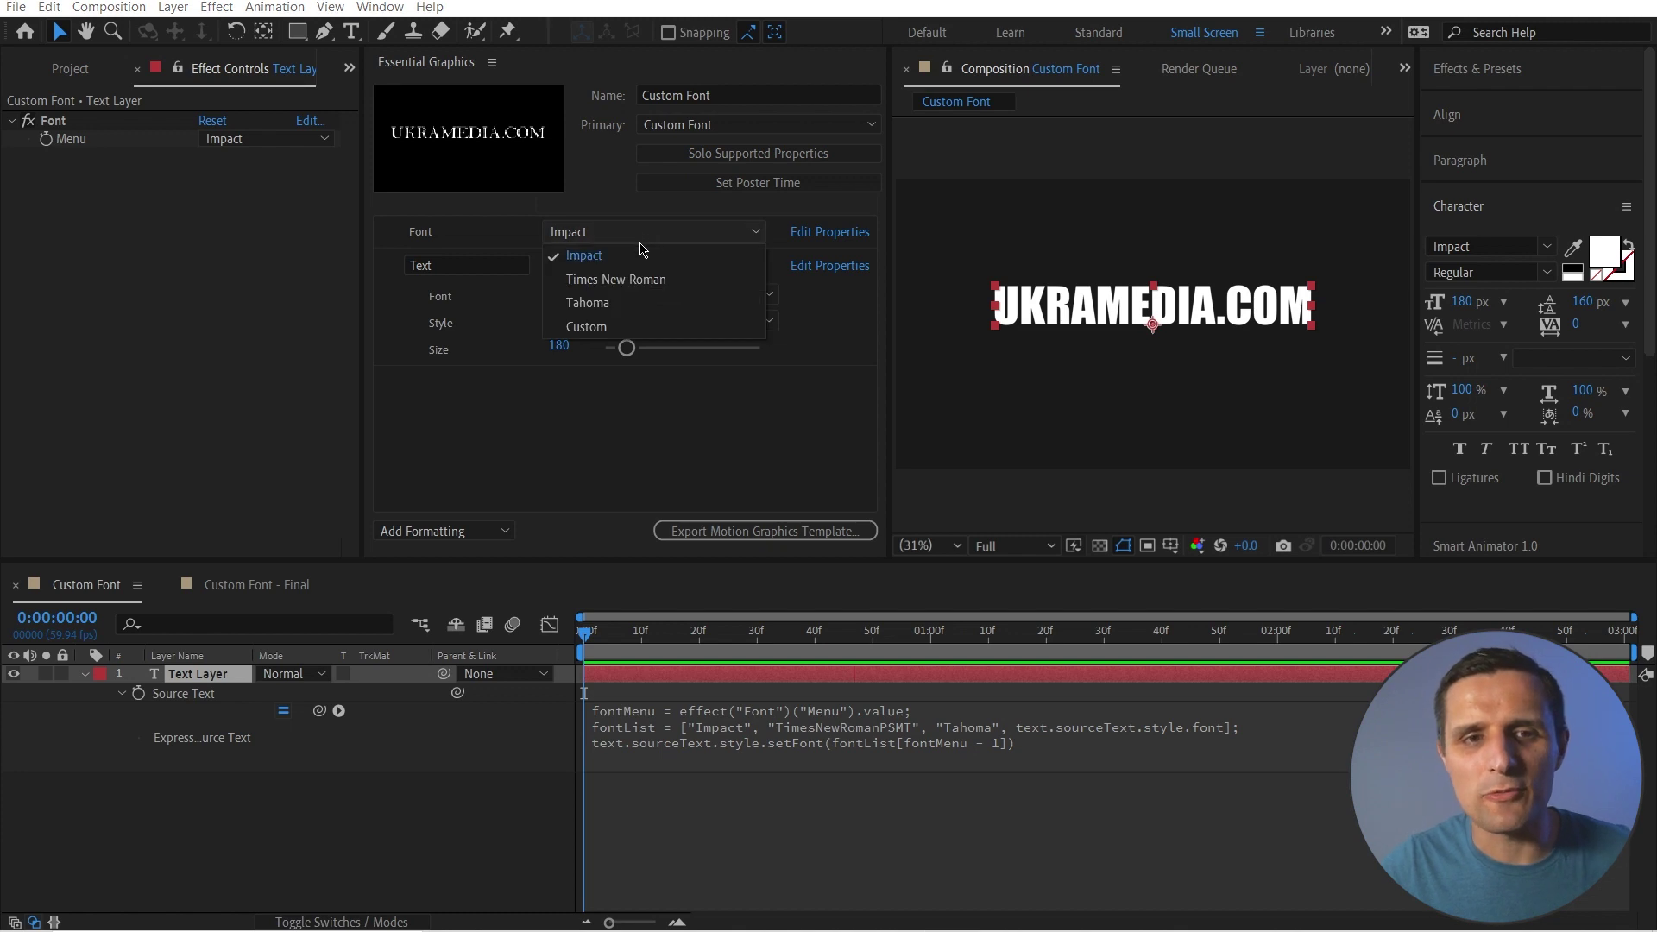
left_click(627, 331)
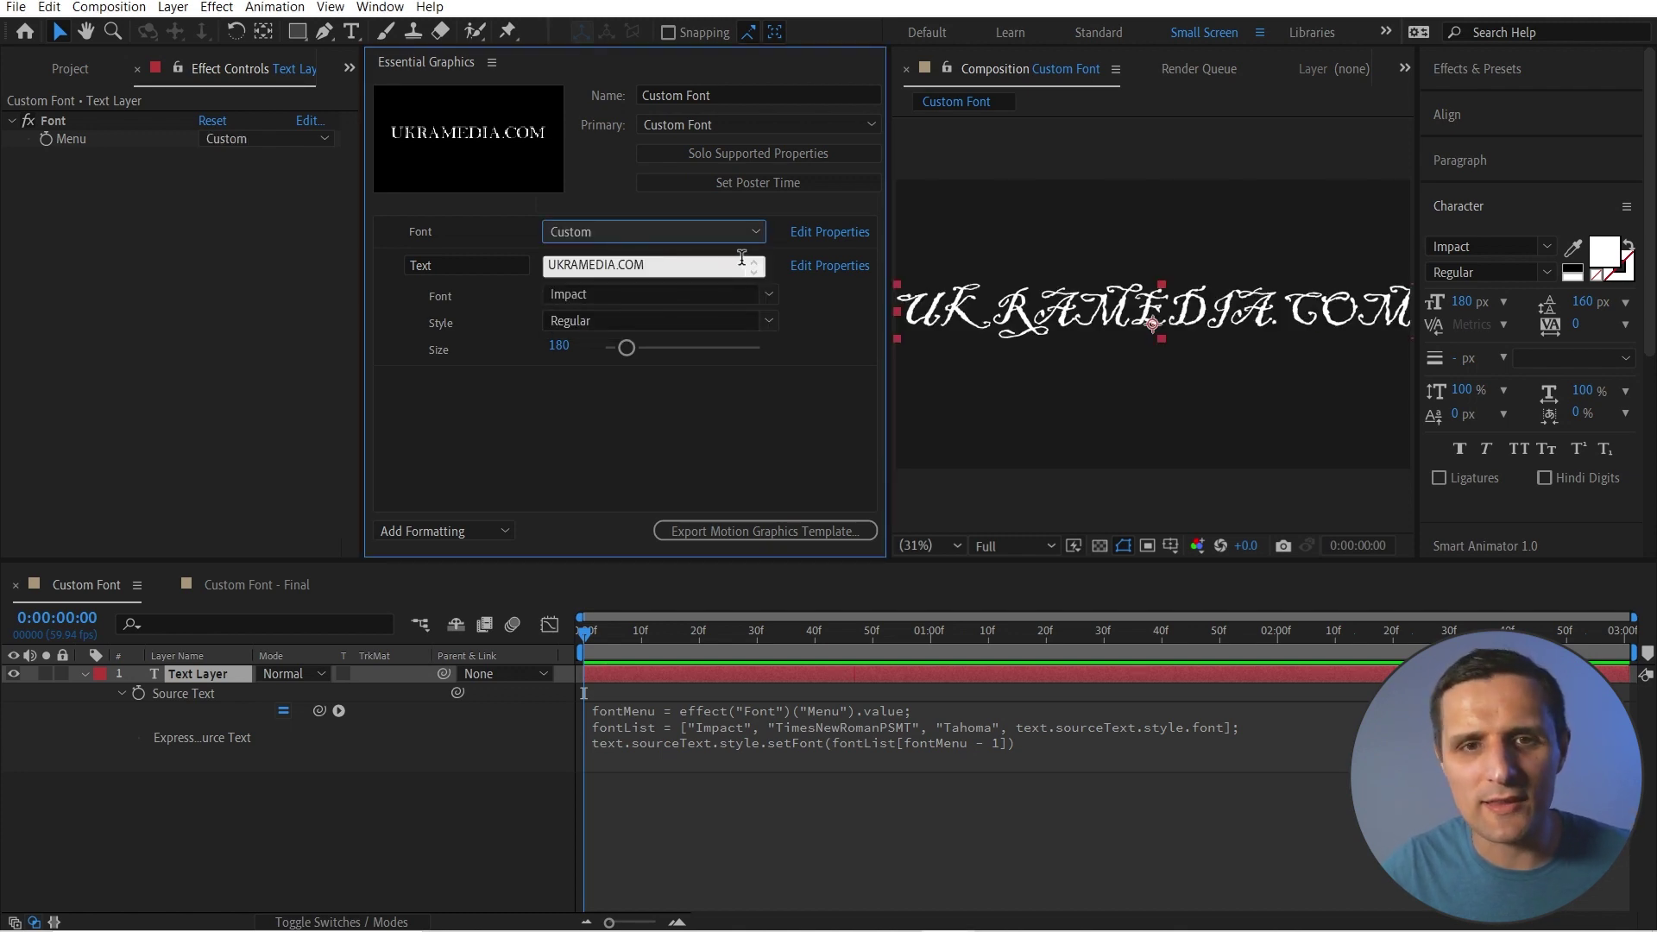
left_click(768, 295)
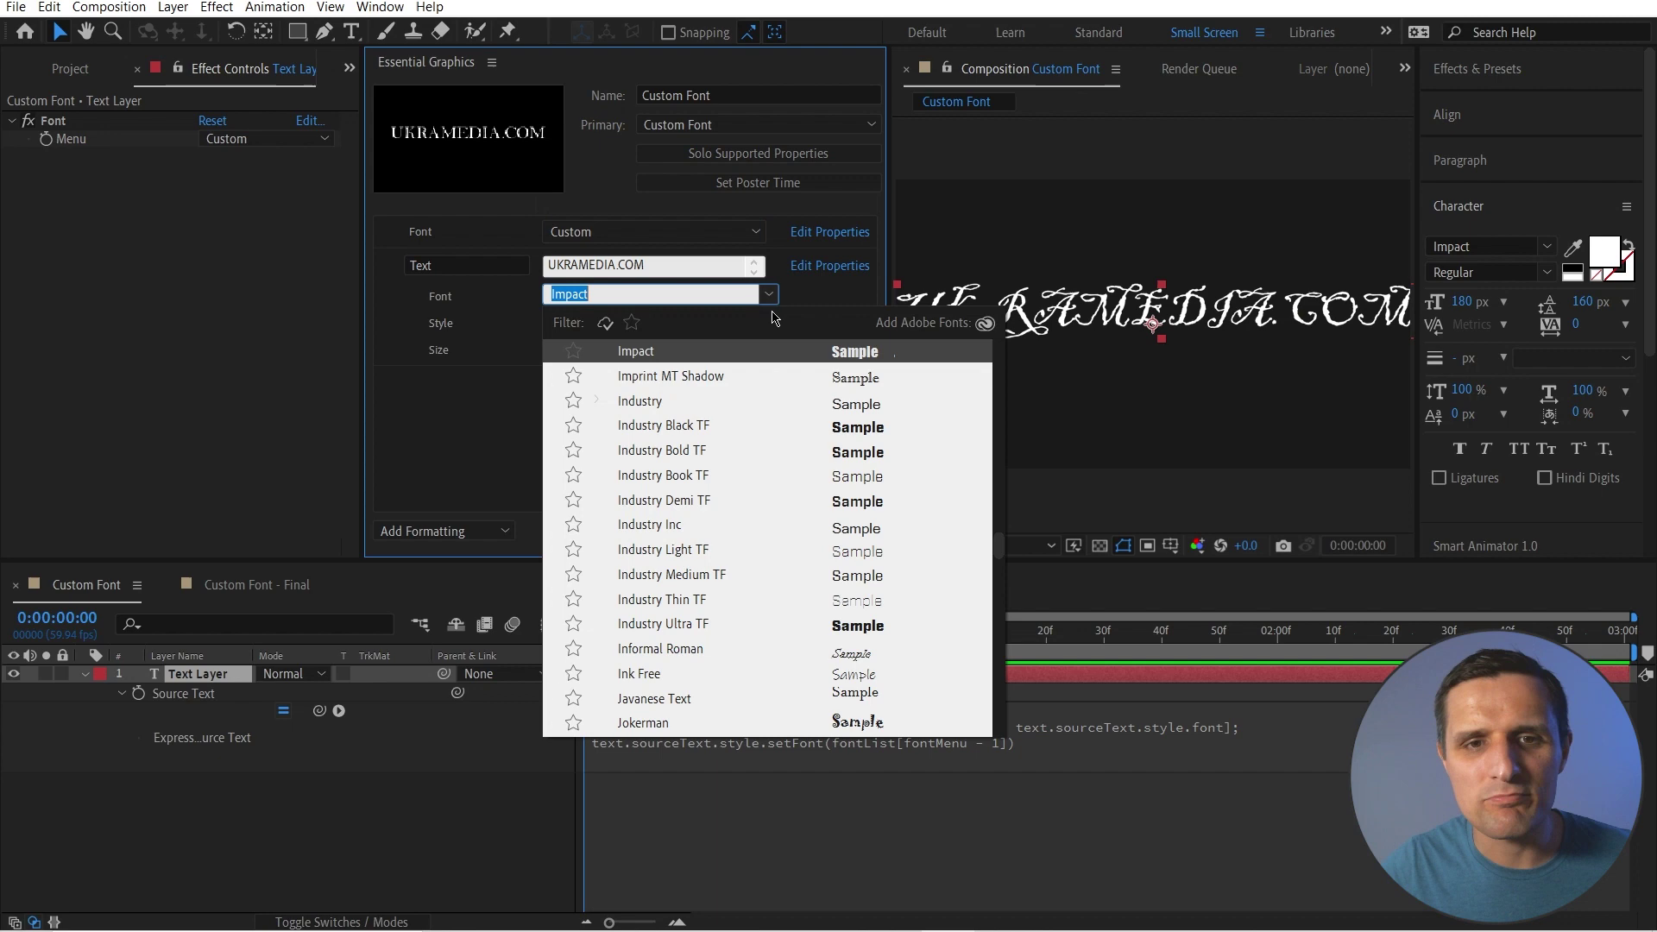